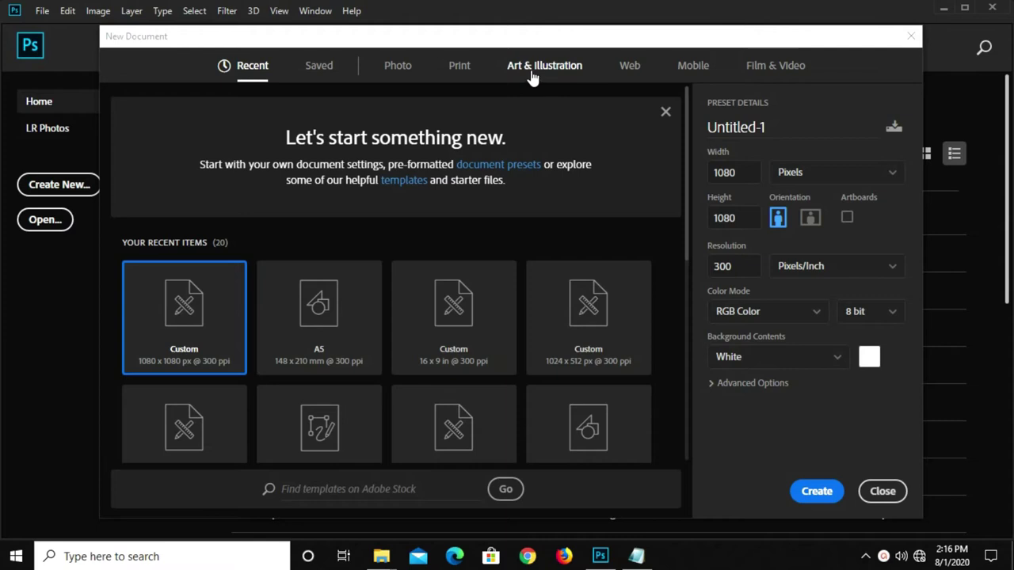
- Create a new 1080×1080 px document at 300 ppi
{"action": "double_click", "coordinate": [712, 177]}
{"action": "double_click", "coordinate": [731, 215]}
{"action": "double_click", "coordinate": [722, 266]}
{"action": "left_click", "coordinate": [804, 492]}
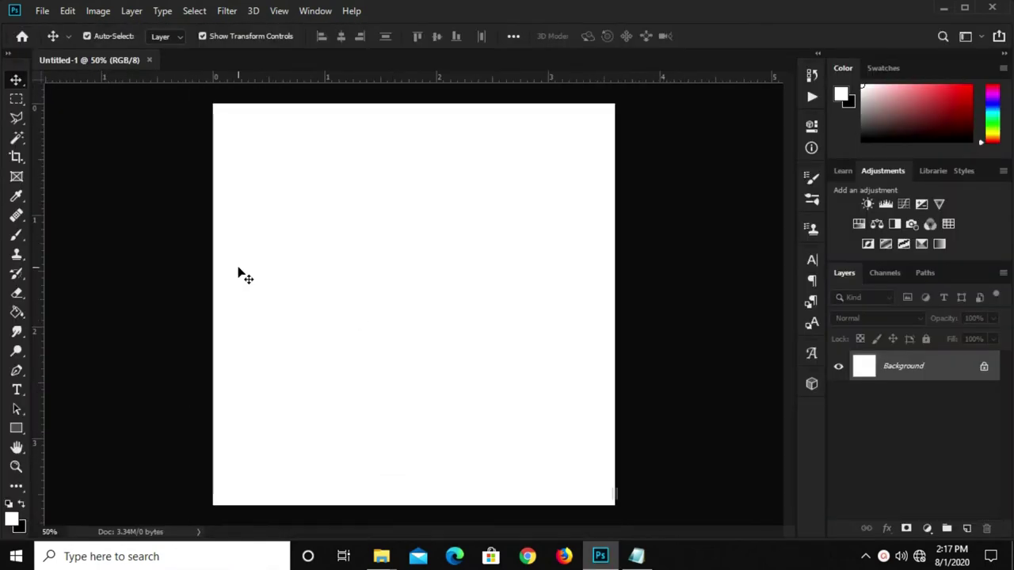
- Open yogurt resource.psd and drag its sky-and-milk banner layer into Untitled-1
{"action": "left_click", "coordinate": [45, 12]}
{"action": "mouse_move", "coordinate": [70, 98]}
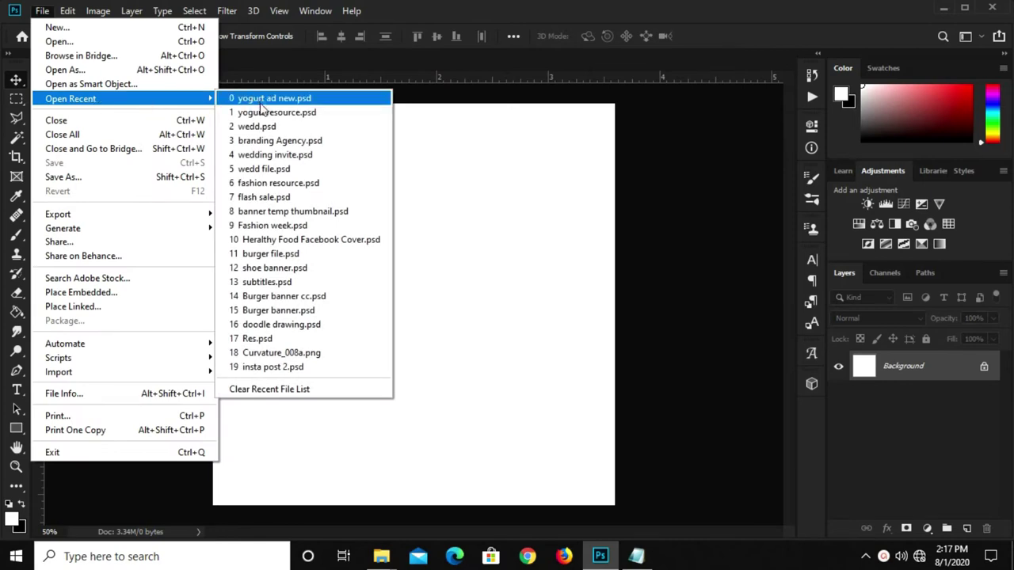
{"action": "left_click", "coordinate": [261, 112]}
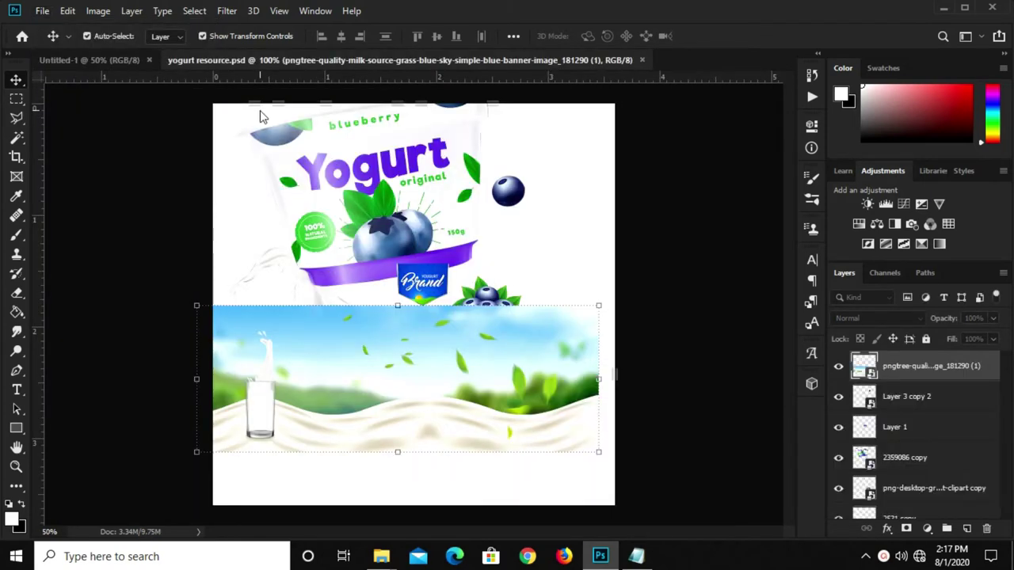
{"action": "left_click_drag", "start_coordinate": [328, 390], "coordinate": [322, 376]}
{"action": "key", "text": "ctrl"}
{"action": "left_click_drag", "start_coordinate": [388, 390], "coordinate": [407, 331]}
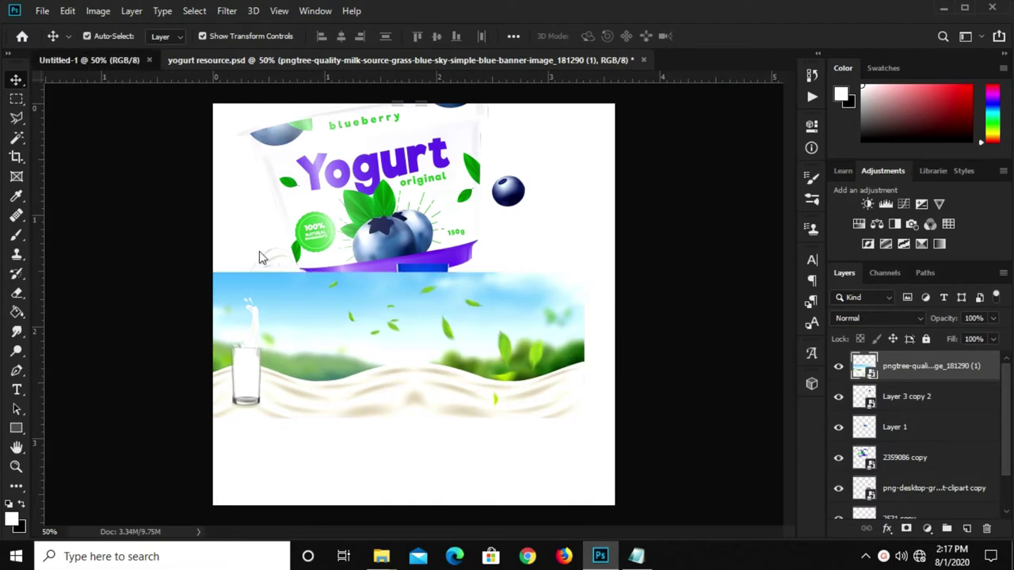
- Scale the banner up to fill the lower part of the canvas
{"action": "key", "text": "ctrl+t"}
{"action": "left_click_drag", "start_coordinate": [413, 374], "coordinate": [420, 487]}
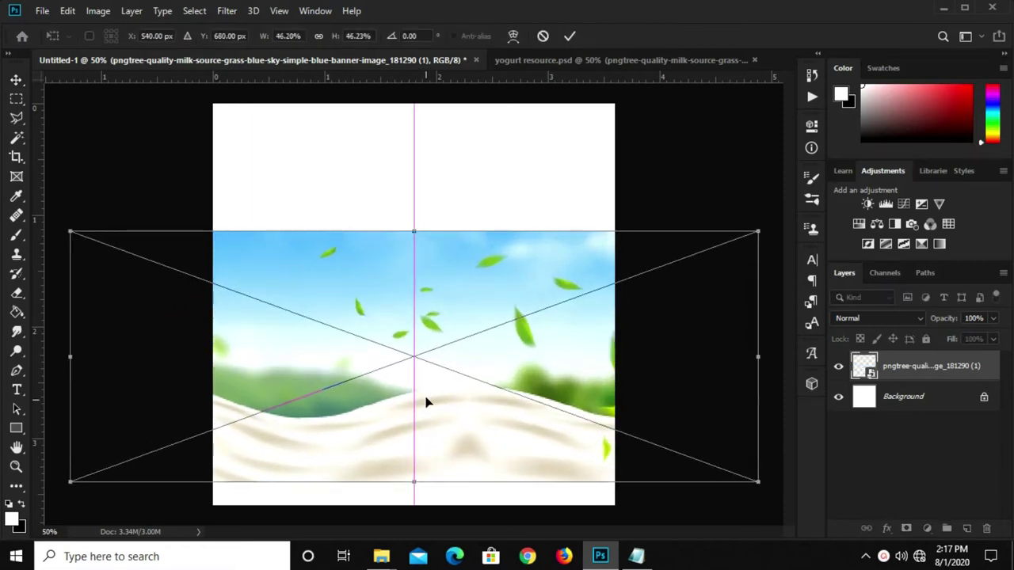
{"action": "left_click_drag", "start_coordinate": [425, 399], "coordinate": [431, 434]}
{"action": "left_click_drag", "start_coordinate": [418, 268], "coordinate": [419, 230]}
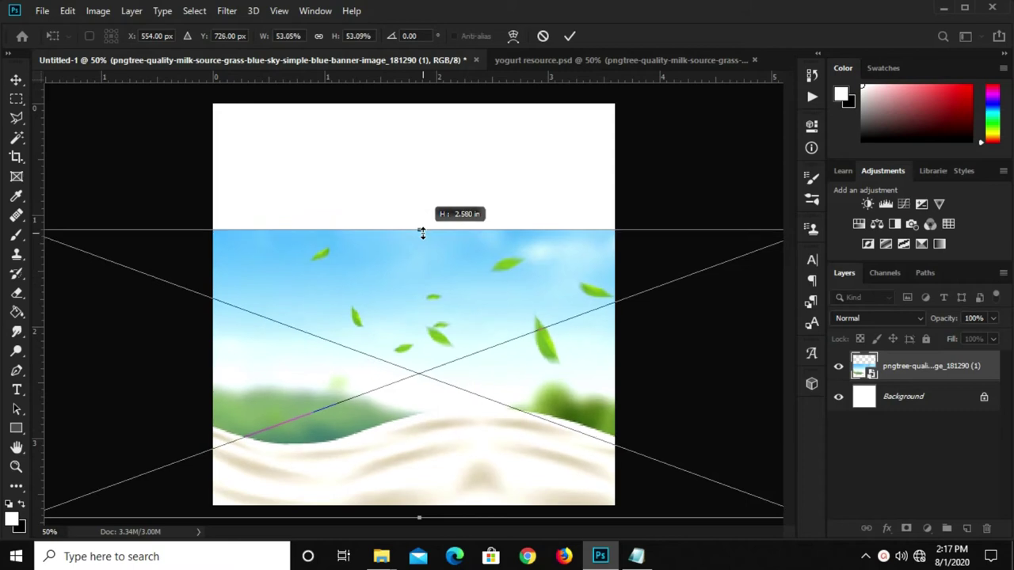
{"action": "key", "text": "Return"}
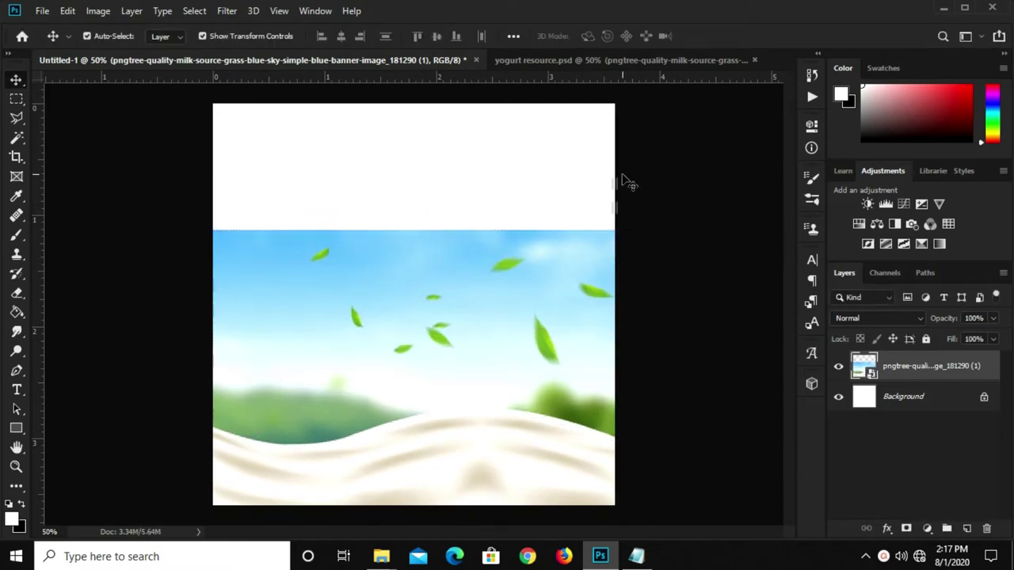
- Duplicate the banner, flip the copy vertically, and move it to fill the canvas top
{"action": "scroll", "coordinate": [452, 309], "scroll_direction": "down", "scroll_amount": 1}
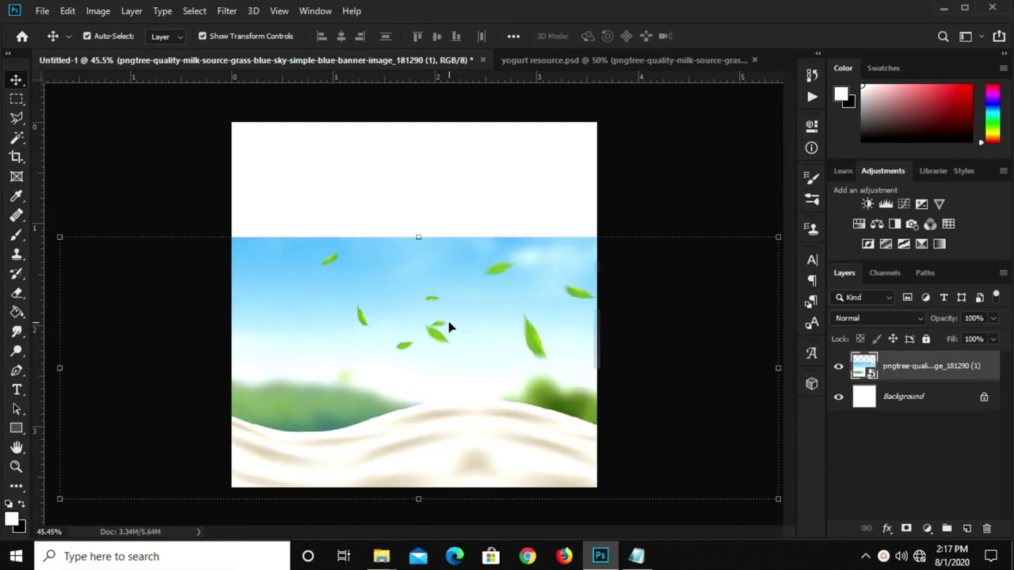
{"action": "key", "text": "Up"}
{"action": "key", "text": "Up"}
{"action": "key", "text": "Up"}
{"action": "key", "text": "Up"}
{"action": "key", "text": "Up"}
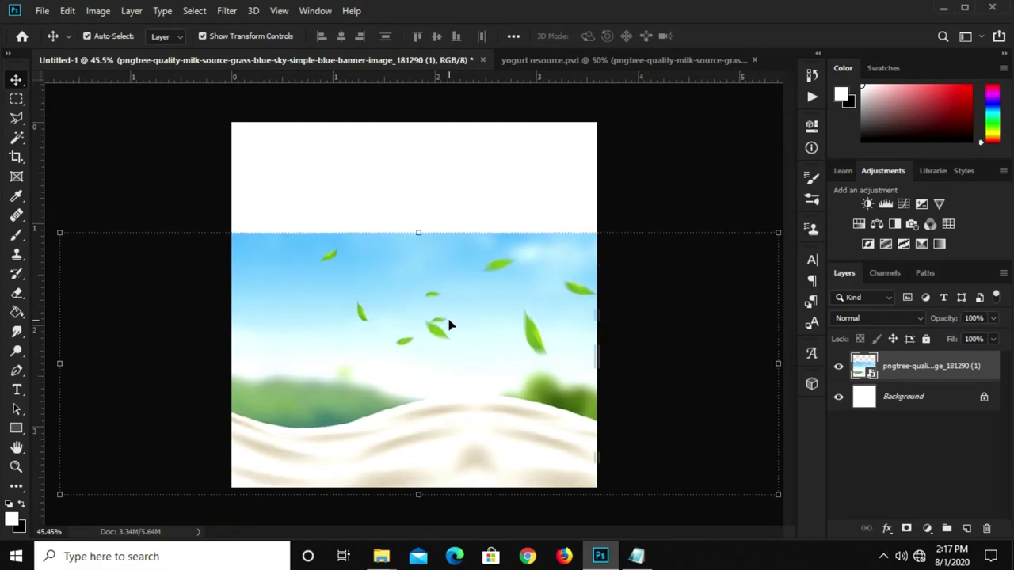
{"action": "key", "text": "ctrl+j"}
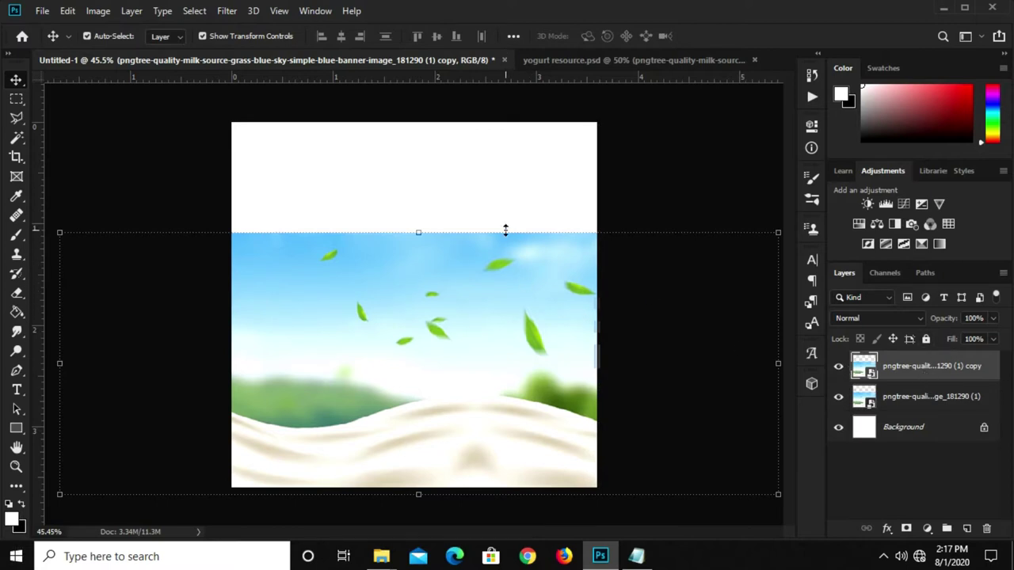
{"action": "key", "text": "ctrl+t"}
{"action": "right_click", "coordinate": [502, 277]}
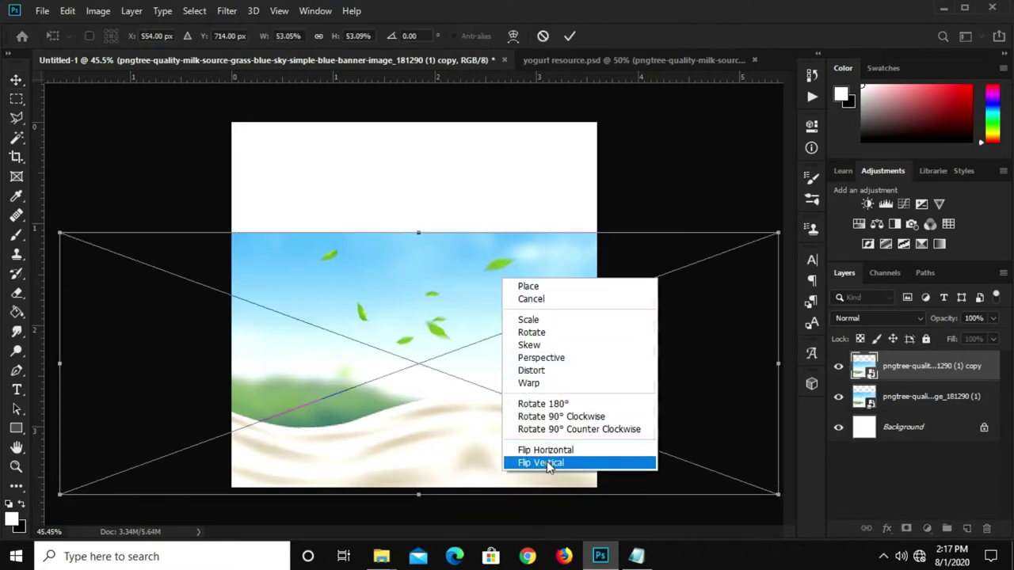
{"action": "left_click", "coordinate": [549, 464]}
{"action": "left_click_drag", "start_coordinate": [421, 377], "coordinate": [424, 154]}
{"action": "left_click", "coordinate": [568, 39]}
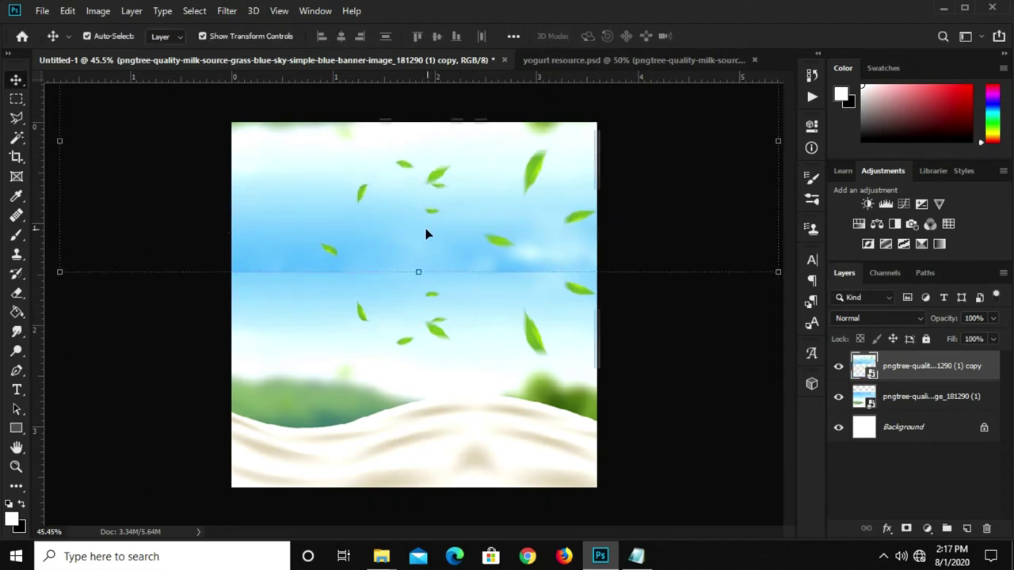
- Add a layer mask to the flipped copy and paint out the seam with a black 175 px brush
{"action": "left_click", "coordinate": [904, 527]}
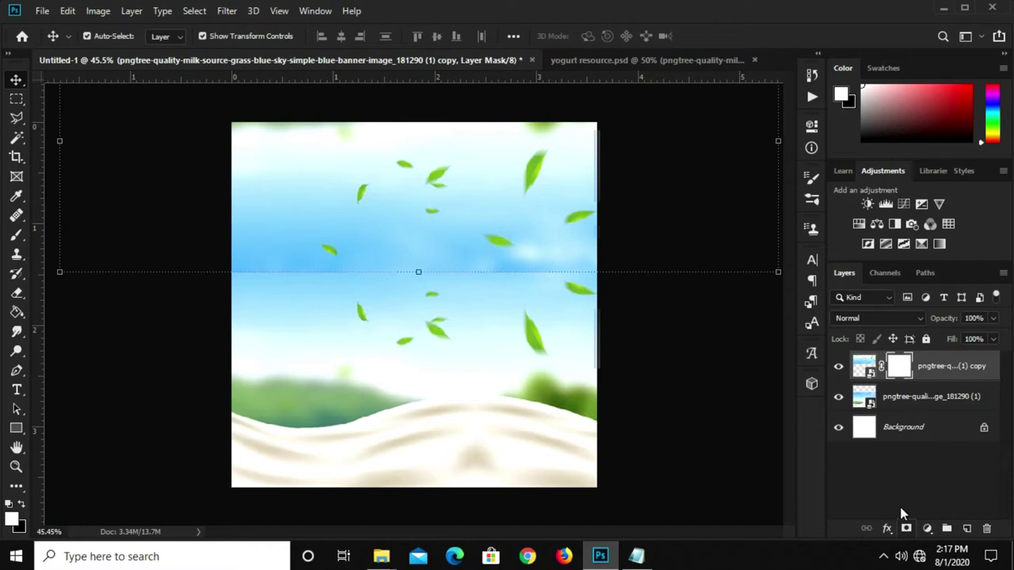
{"action": "left_click", "coordinate": [9, 236]}
{"action": "left_click", "coordinate": [77, 237]}
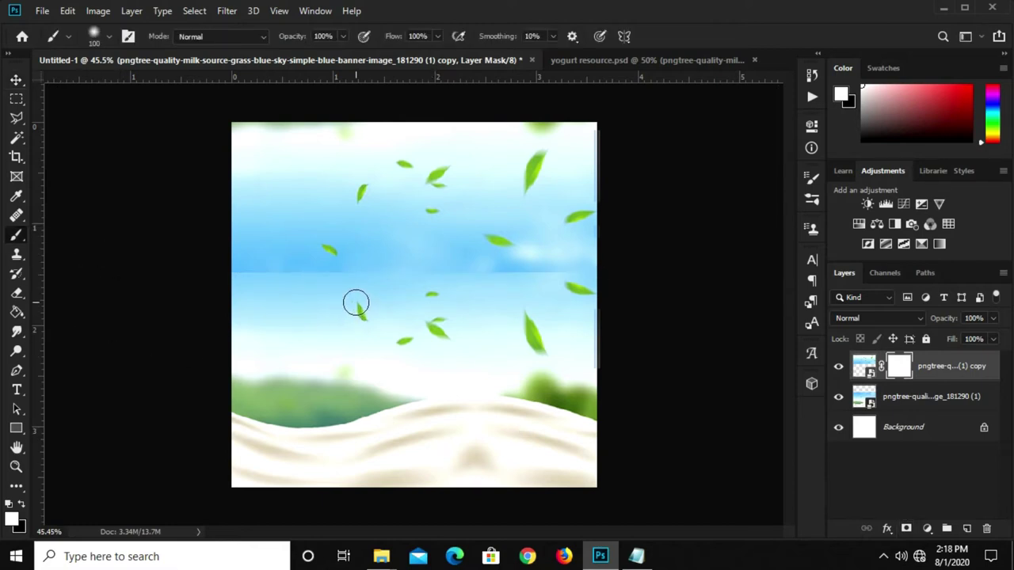
{"action": "key", "text": "bracketright"}
{"action": "key", "text": "bracketright"}
{"action": "left_click", "coordinate": [21, 506]}
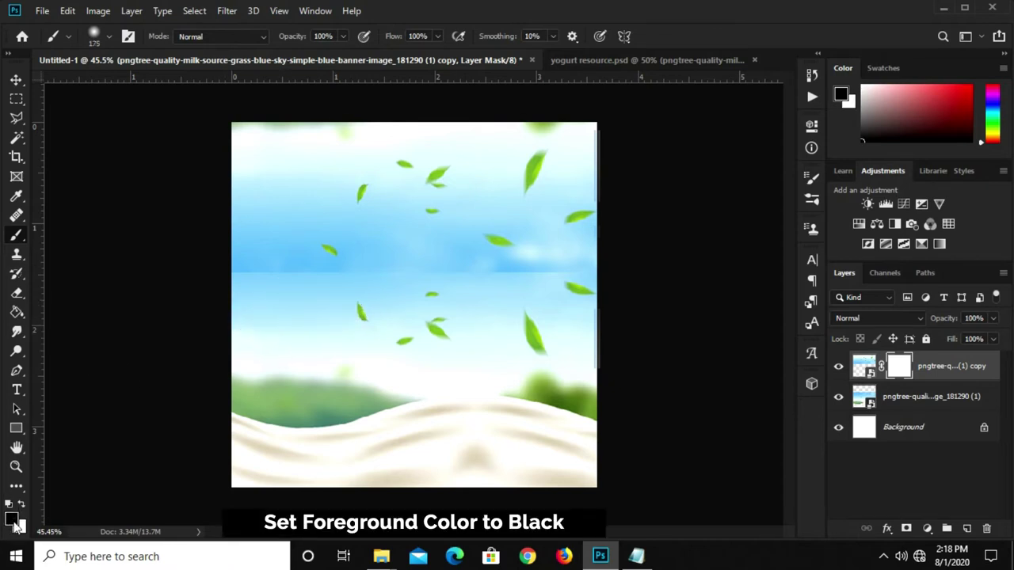
{"action": "mouse_move", "coordinate": [264, 275]}
{"action": "left_mouse_down"}
{"action": "mouse_move", "coordinate": [446, 288]}
{"action": "mouse_move", "coordinate": [590, 278]}
{"action": "left_mouse_up"}
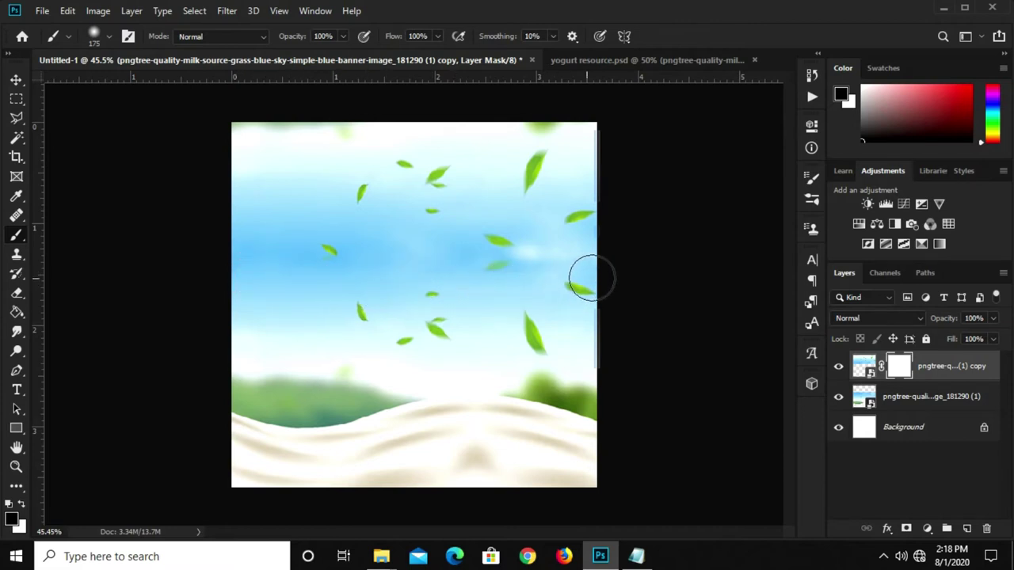
- Refine the mask blend with a 90 px brush, switching the painting colour to white
{"action": "key", "text": "ctrl+plus"}
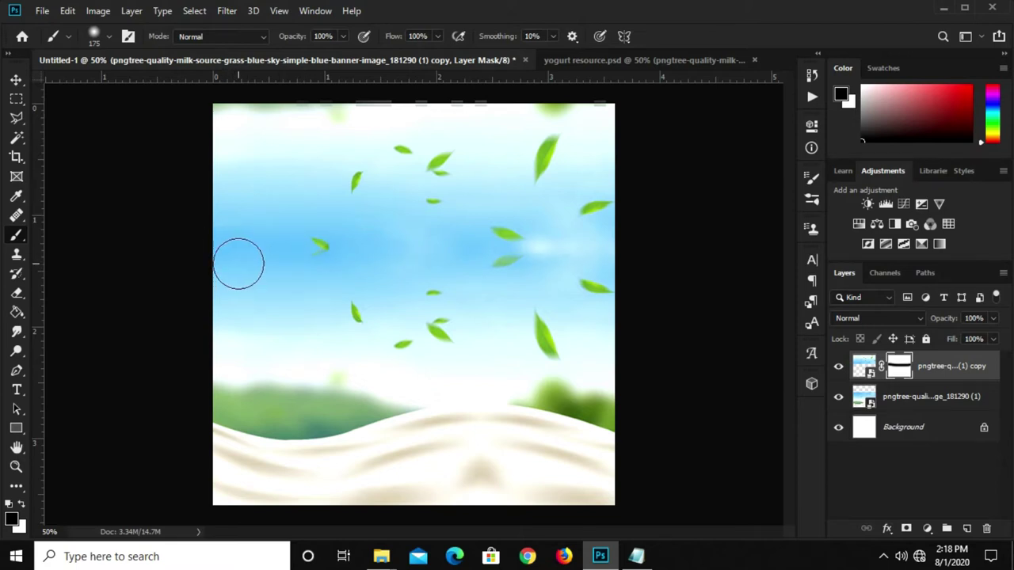
{"action": "scroll", "coordinate": [253, 269], "scroll_direction": "up", "scroll_amount": 2}
{"action": "key", "text": "bracketleft"}
{"action": "key", "text": "bracketleft"}
{"action": "key", "text": "bracketleft"}
{"action": "key", "text": "bracketleft"}
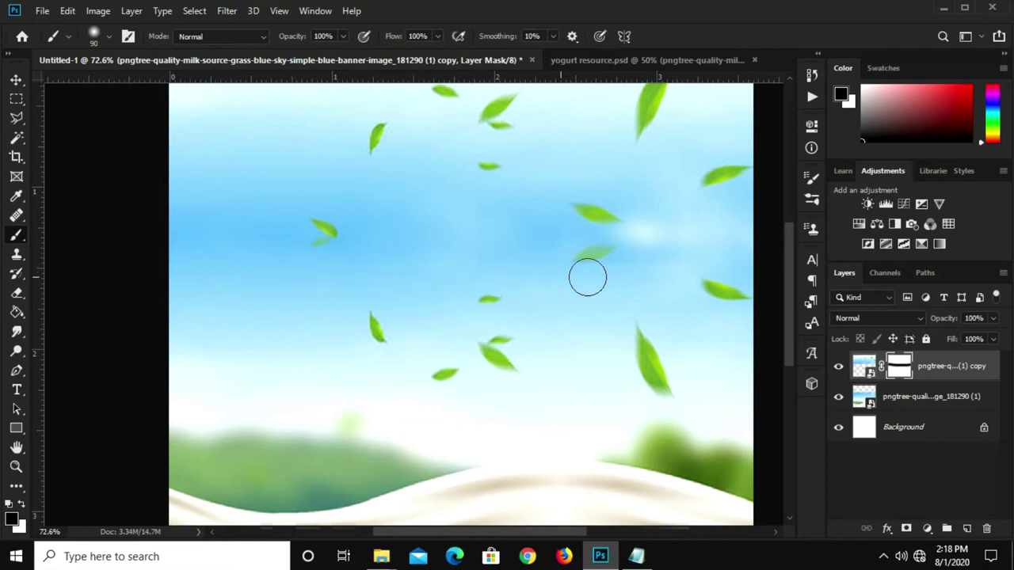
{"action": "scroll", "coordinate": [665, 252], "scroll_direction": "down", "scroll_amount": 5}
{"action": "scroll", "coordinate": [399, 242], "scroll_direction": "up", "scroll_amount": 4}
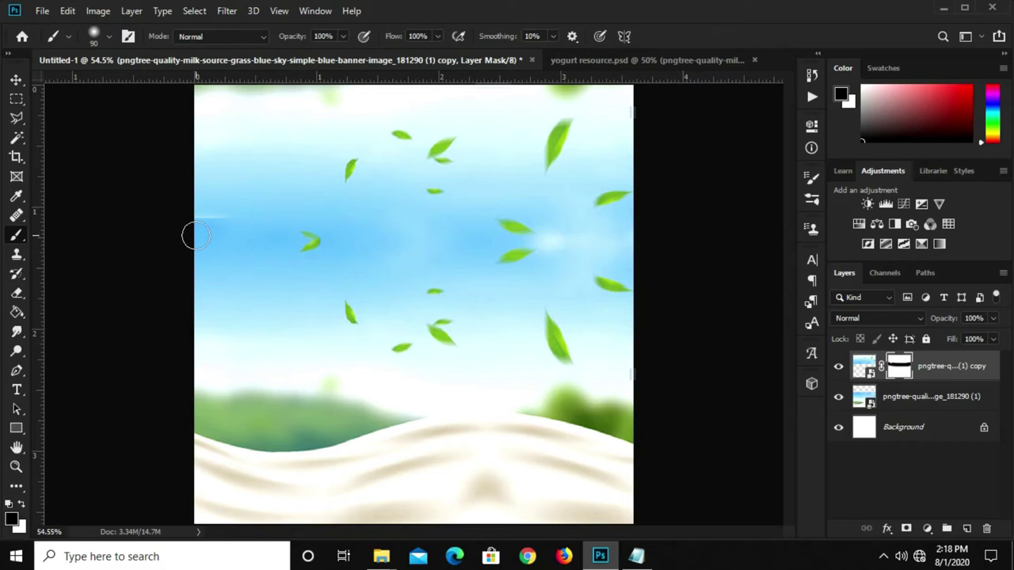
{"action": "key", "text": "x"}
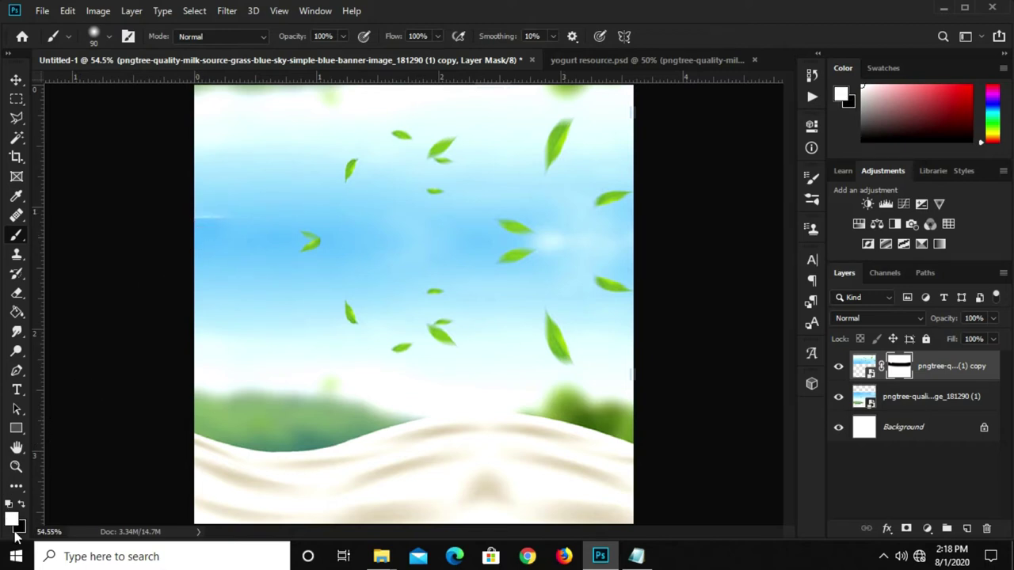
{"action": "scroll", "coordinate": [214, 216], "scroll_direction": "up", "scroll_amount": 2}
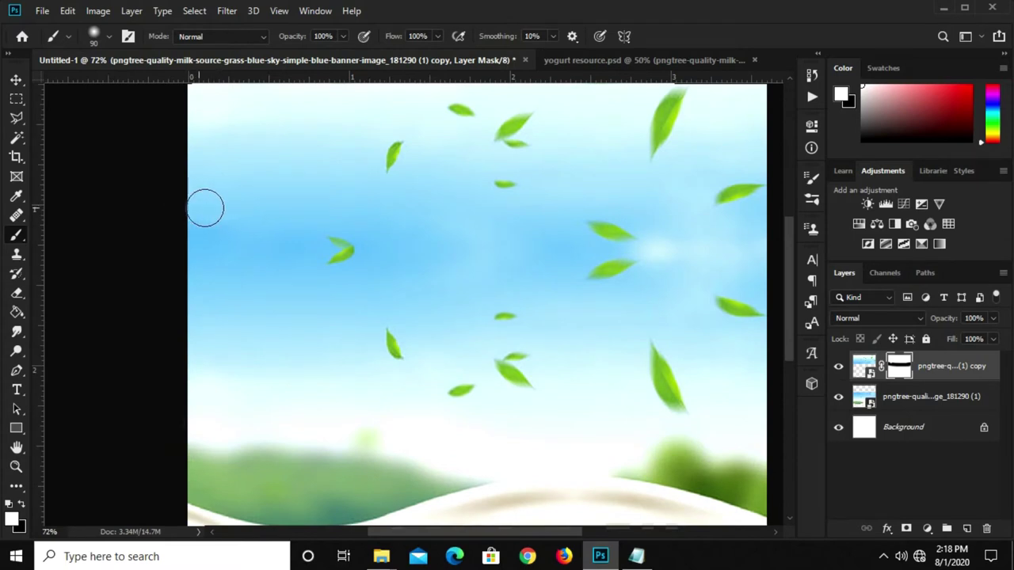
{"action": "scroll", "coordinate": [216, 201], "scroll_direction": "down", "scroll_amount": 1}
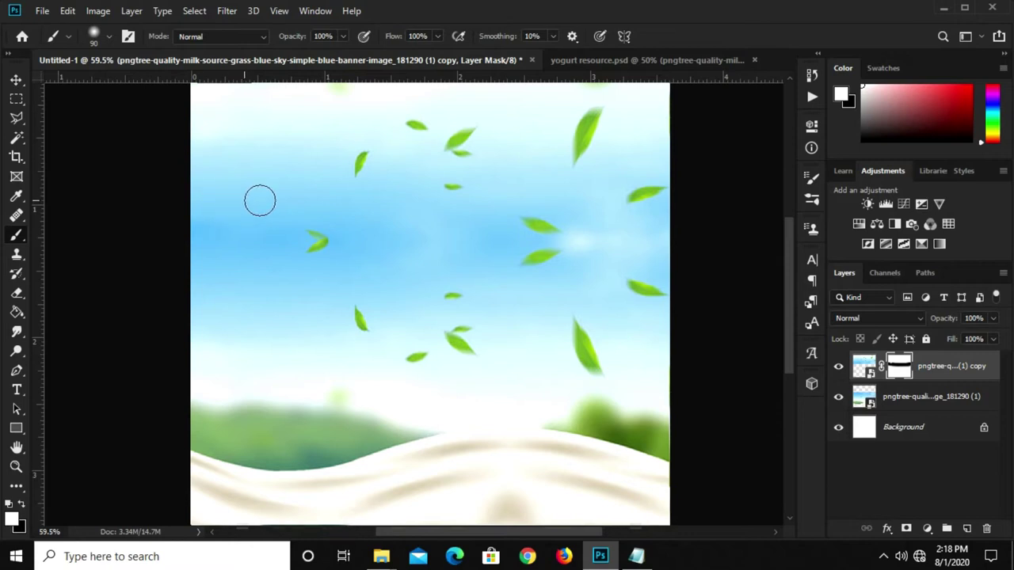
{"action": "scroll", "coordinate": [260, 200], "scroll_direction": "down", "scroll_amount": 1}
- Bring the yogurt cup from the resource file into the ad's lower right, kept upright
{"action": "key", "text": "v"}
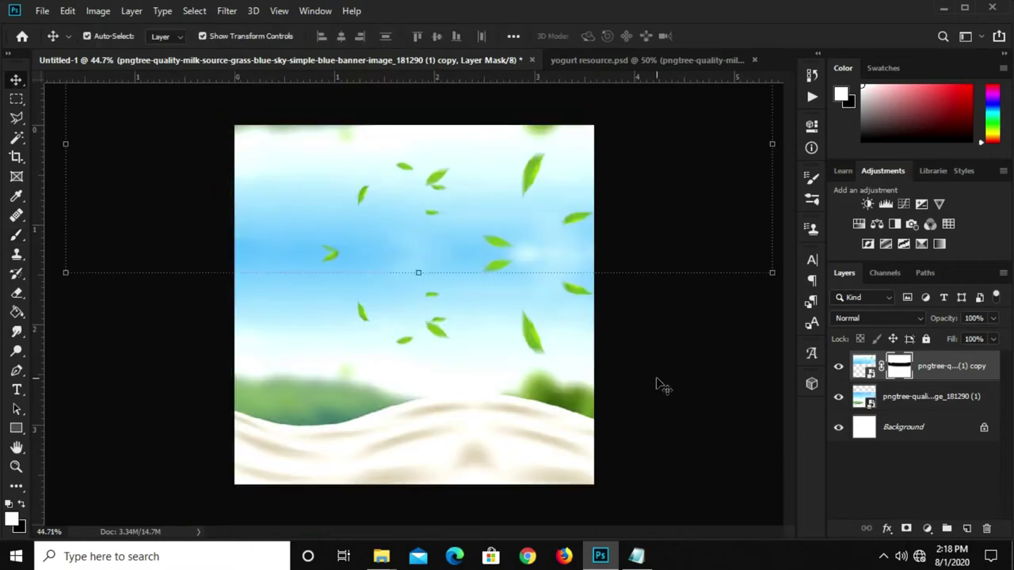
{"action": "left_click", "coordinate": [661, 386]}
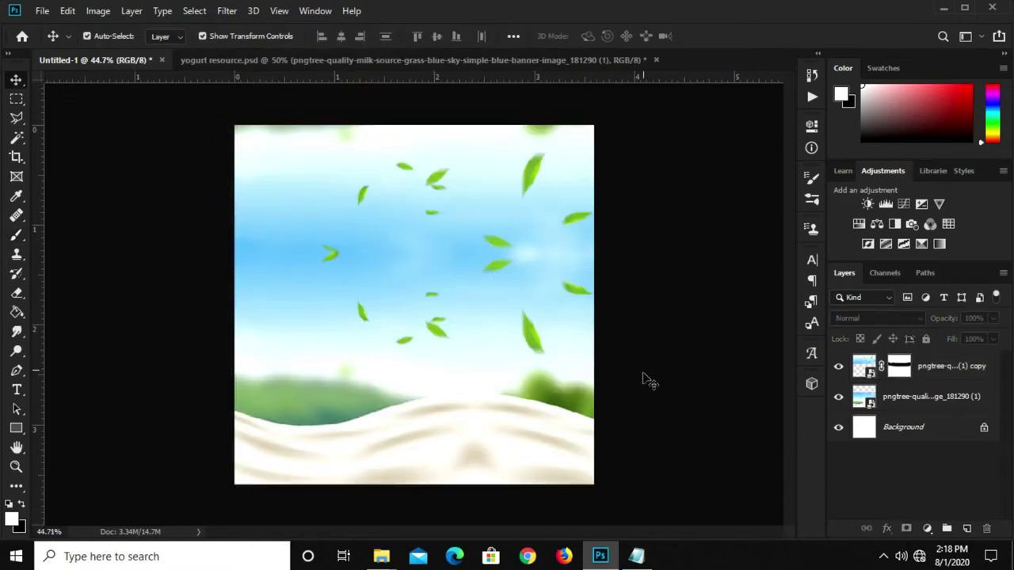
{"action": "left_click", "coordinate": [329, 60]}
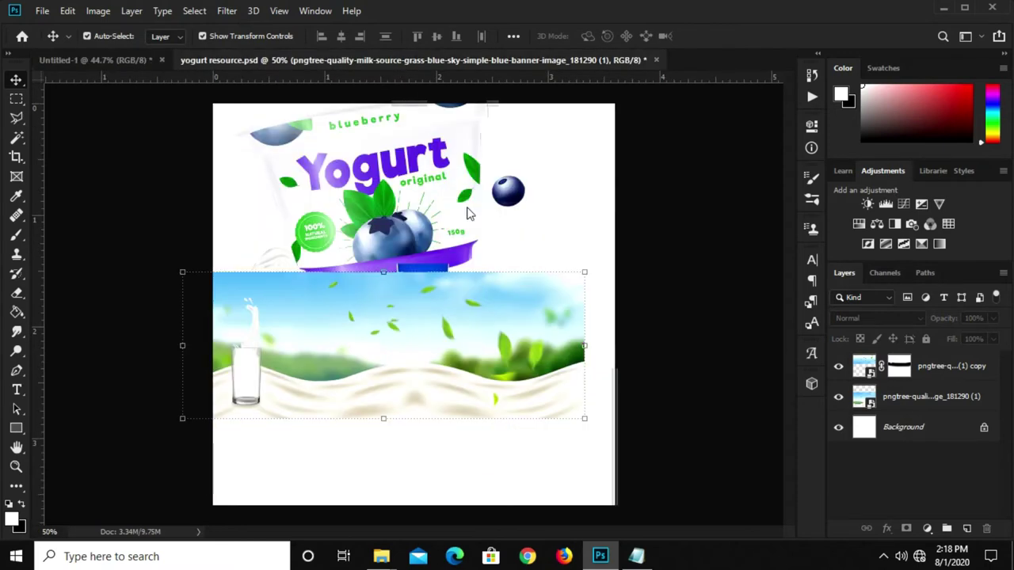
{"action": "left_click", "coordinate": [378, 180]}
{"action": "left_click_drag", "start_coordinate": [378, 181], "coordinate": [364, 252]}
{"action": "left_click_drag", "start_coordinate": [427, 193], "coordinate": [542, 302]}
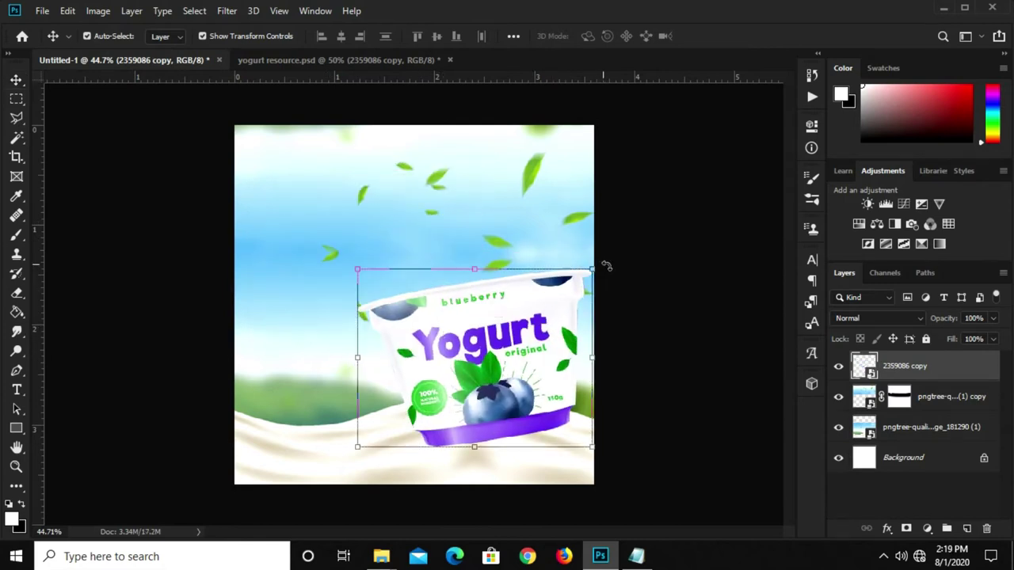
{"action": "left_click_drag", "start_coordinate": [602, 264], "coordinate": [601, 282]}
{"action": "left_click_drag", "start_coordinate": [489, 340], "coordinate": [502, 351]}
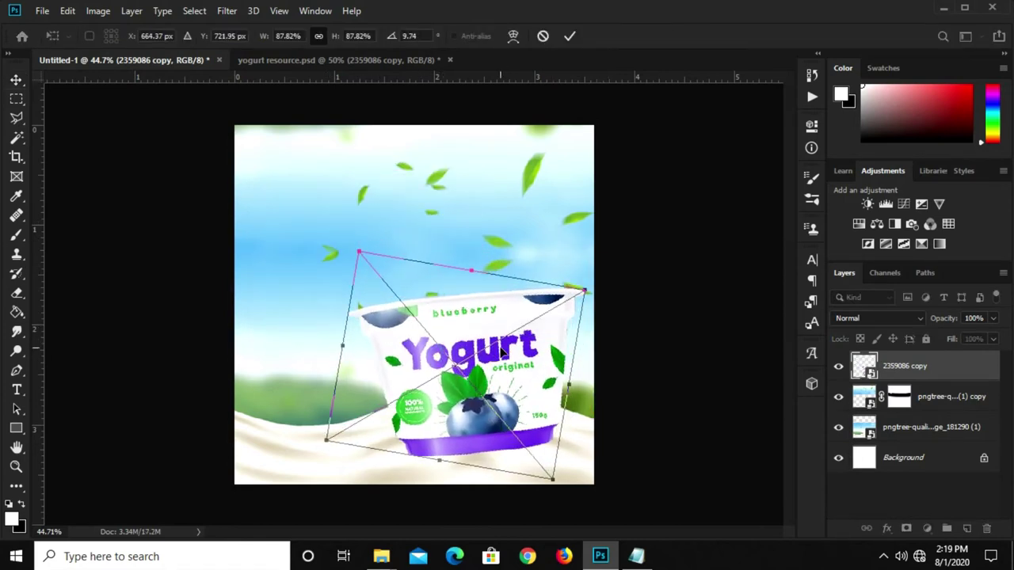
{"action": "key", "text": "Escape"}
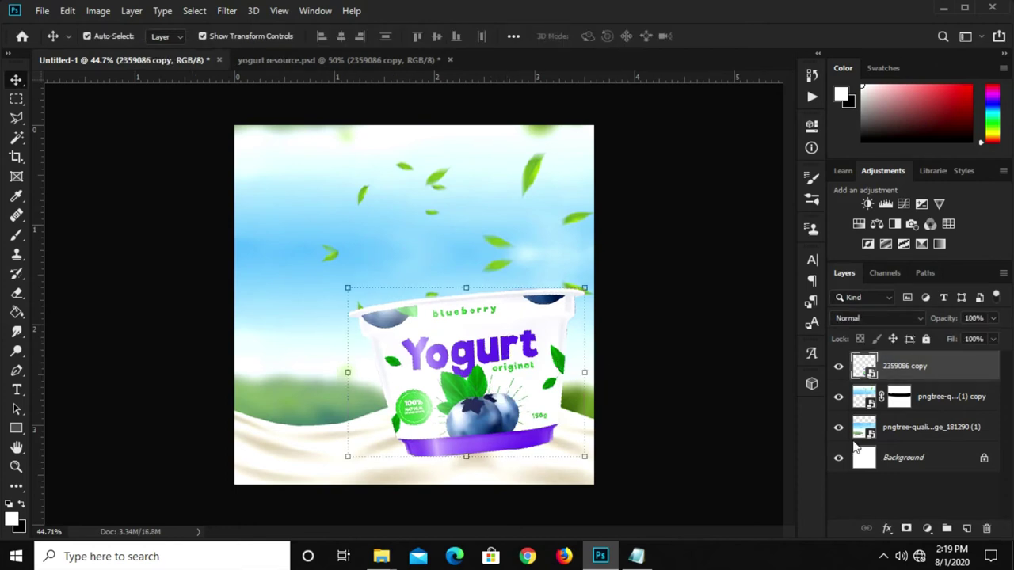
- Add a Curves 1 adjustment to darken the scene, then create Layer 1 above the cup
{"action": "left_click", "coordinate": [927, 528]}
{"action": "left_click", "coordinate": [951, 339]}
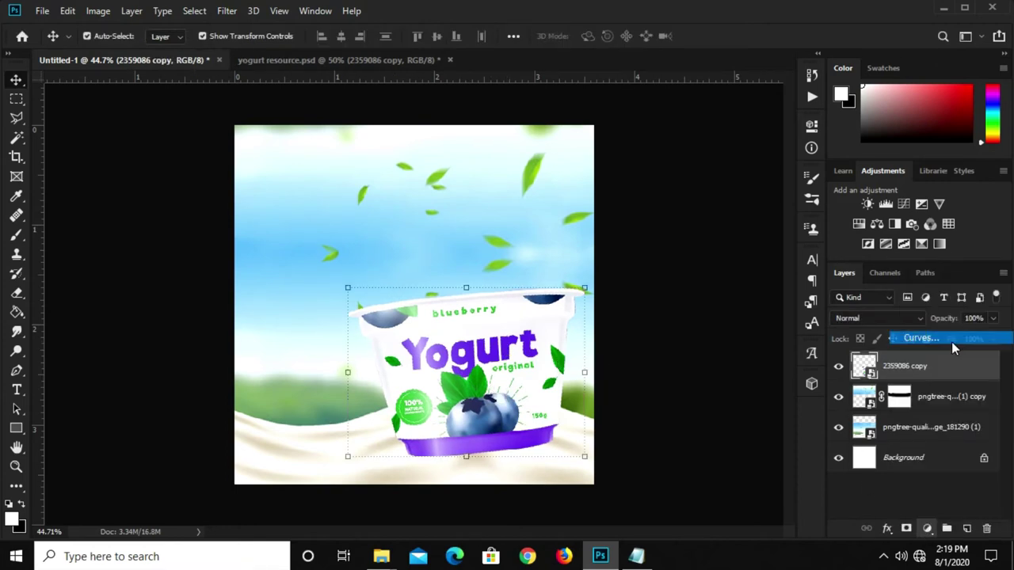
{"action": "left_click_drag", "start_coordinate": [673, 305], "coordinate": [673, 325]}
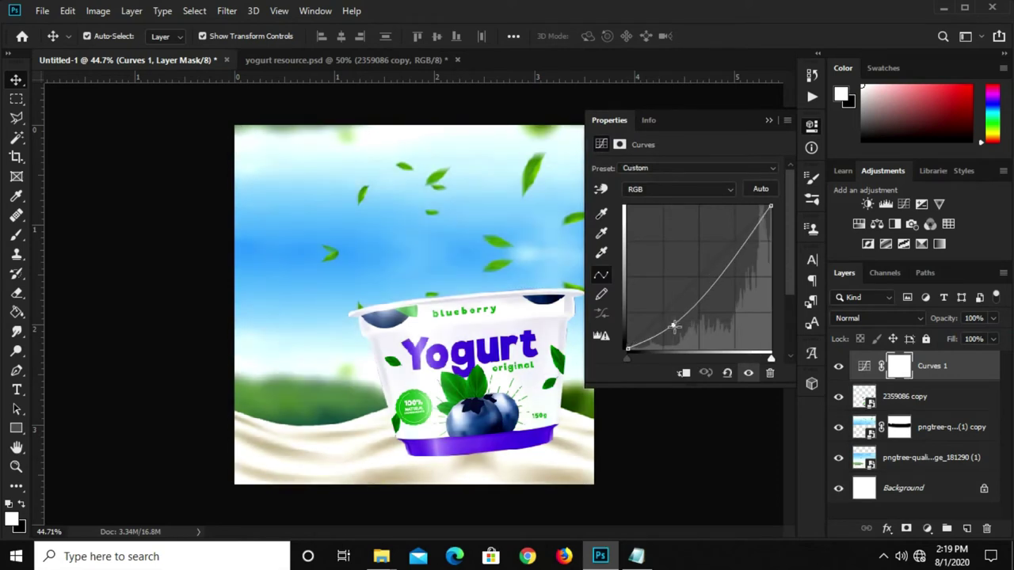
{"action": "left_click", "coordinate": [768, 123]}
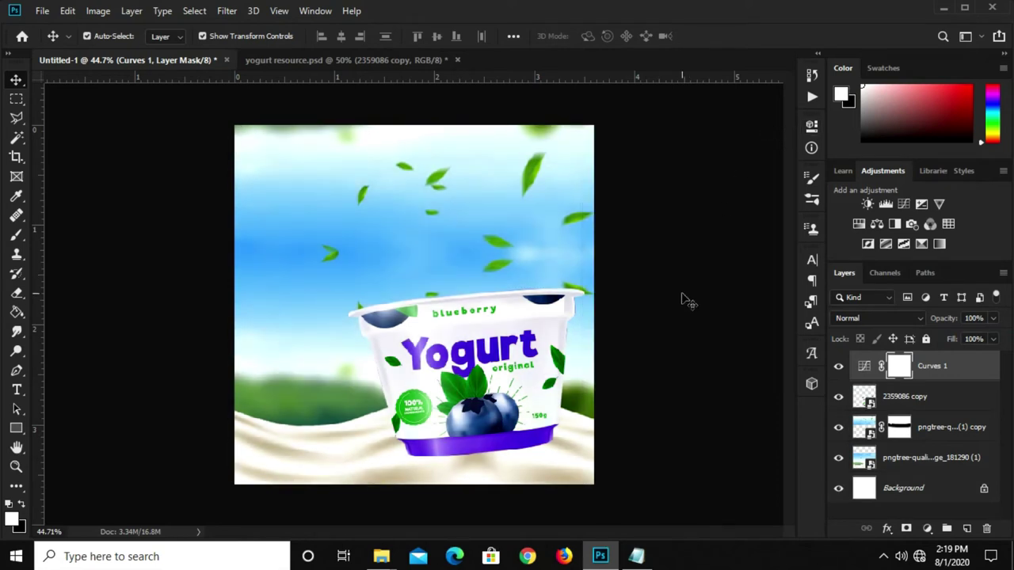
{"action": "left_click", "coordinate": [523, 359]}
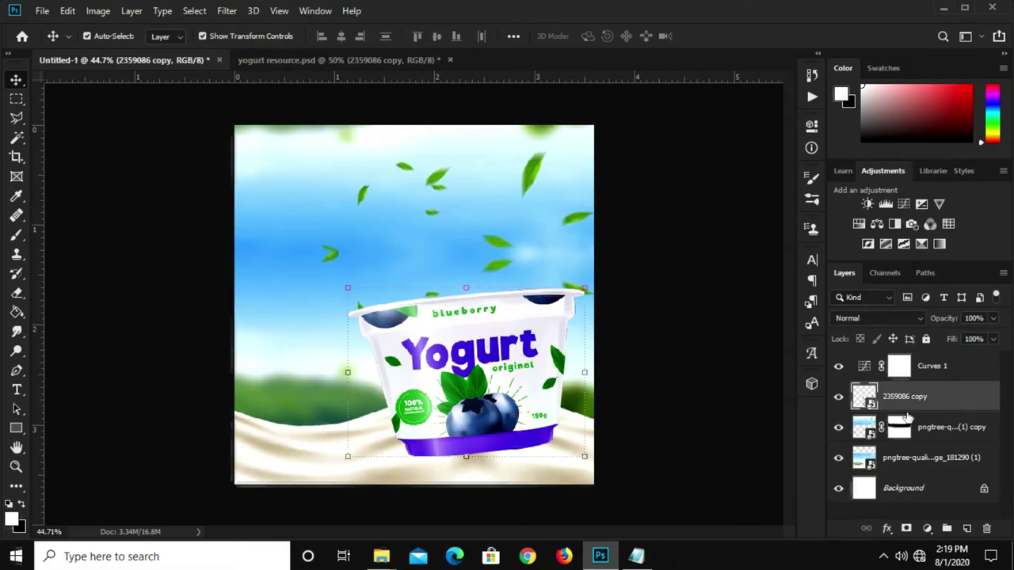
{"action": "left_click", "coordinate": [966, 529]}
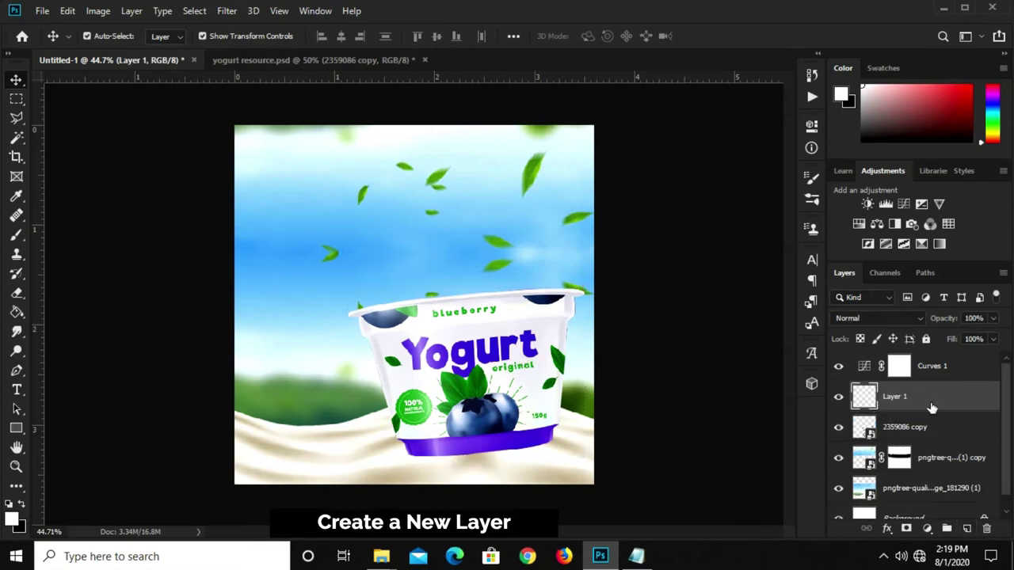
- Move Layer 1 below the cup and load the cup's outline as a selection expanded 8 px
{"action": "left_click_drag", "start_coordinate": [932, 407], "coordinate": [934, 436]}
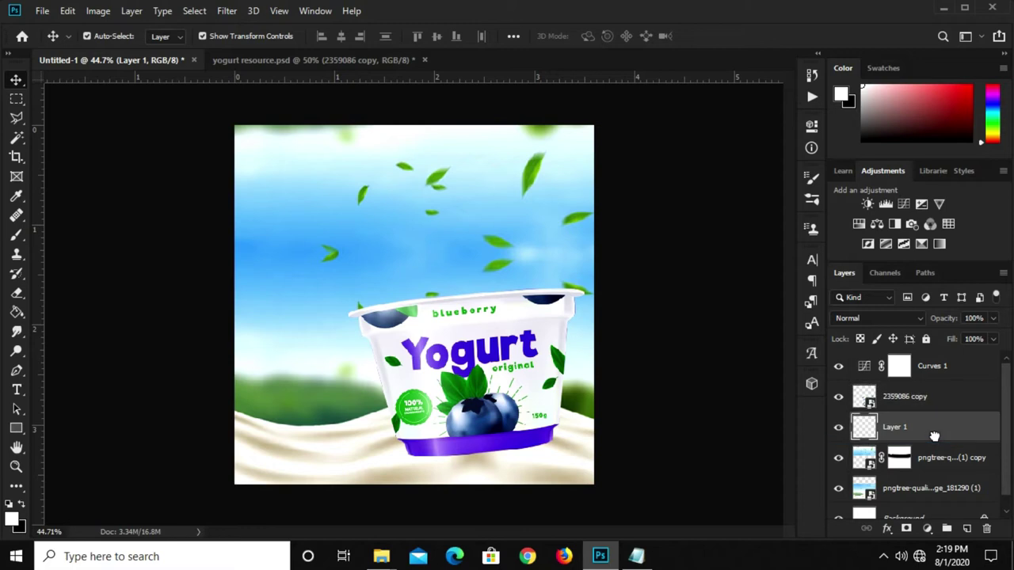
{"action": "left_click", "coordinate": [864, 397], "text": "ctrl"}
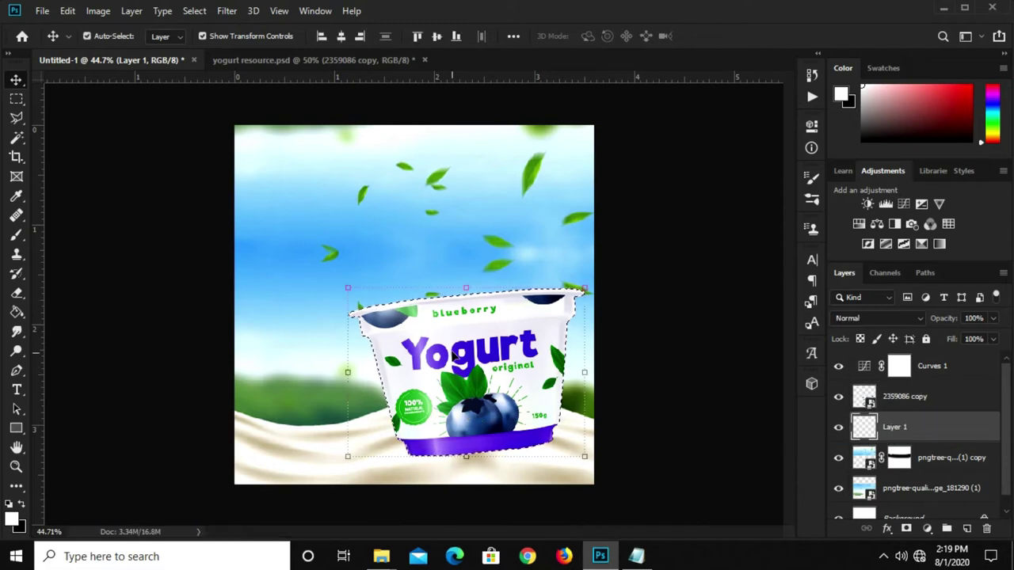
{"action": "left_click", "coordinate": [194, 10]}
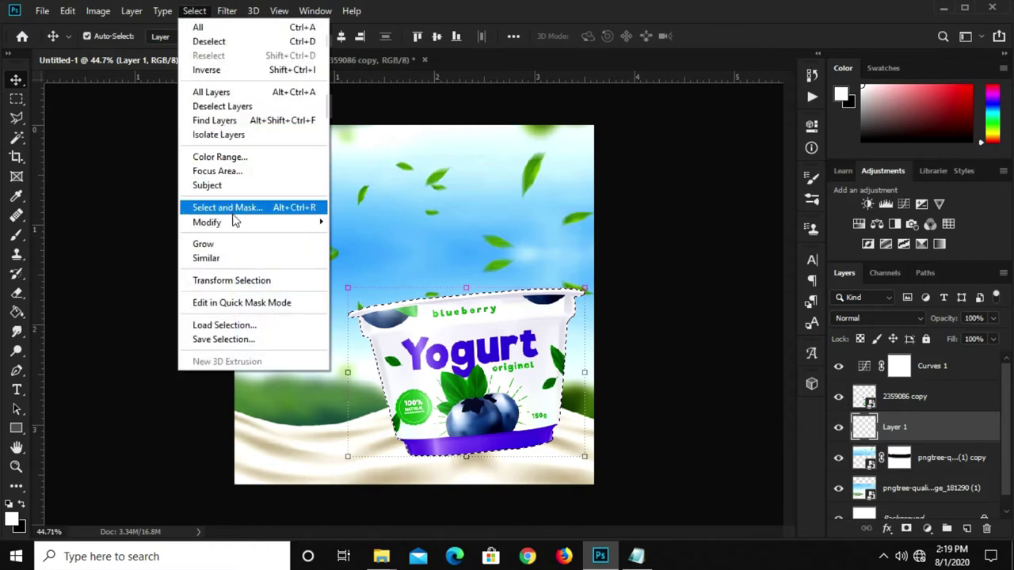
{"action": "mouse_move", "coordinate": [207, 222]}
{"action": "left_click", "coordinate": [370, 254]}
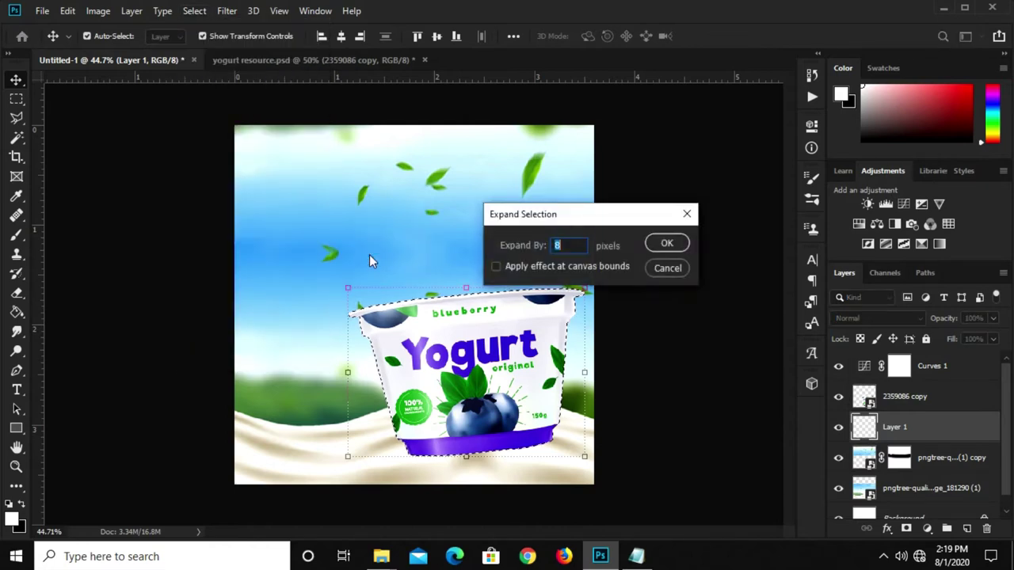
{"action": "left_click", "coordinate": [656, 246]}
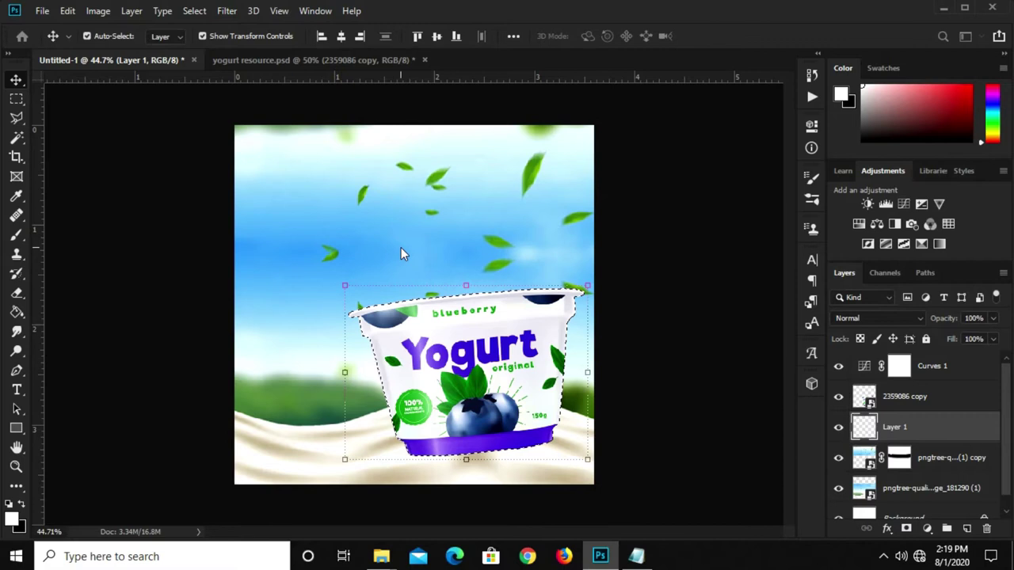
- Paint black (#000000) shading along the cup's base with the Brush tool
{"action": "left_click", "coordinate": [16, 236]}
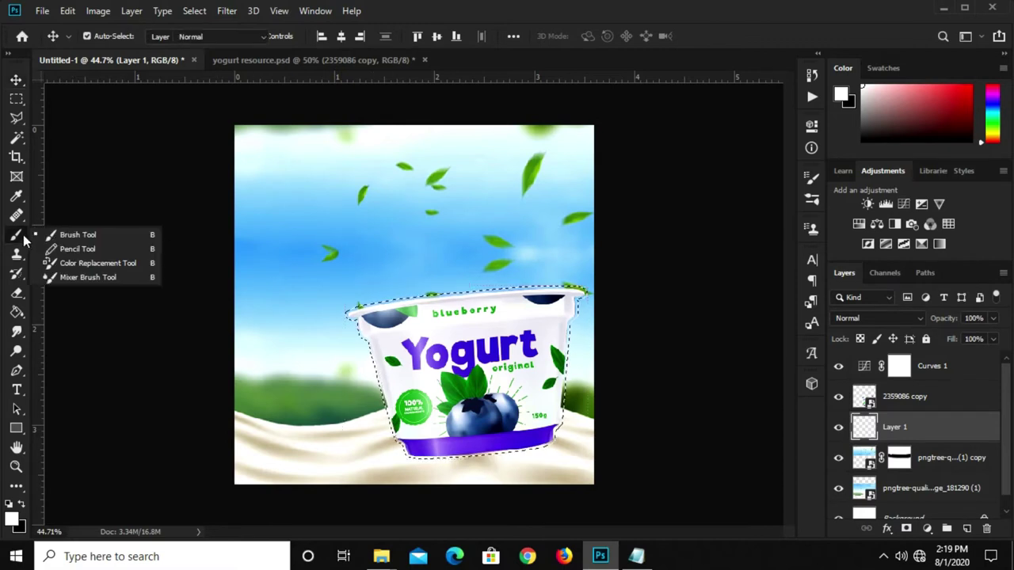
{"action": "left_click", "coordinate": [61, 236]}
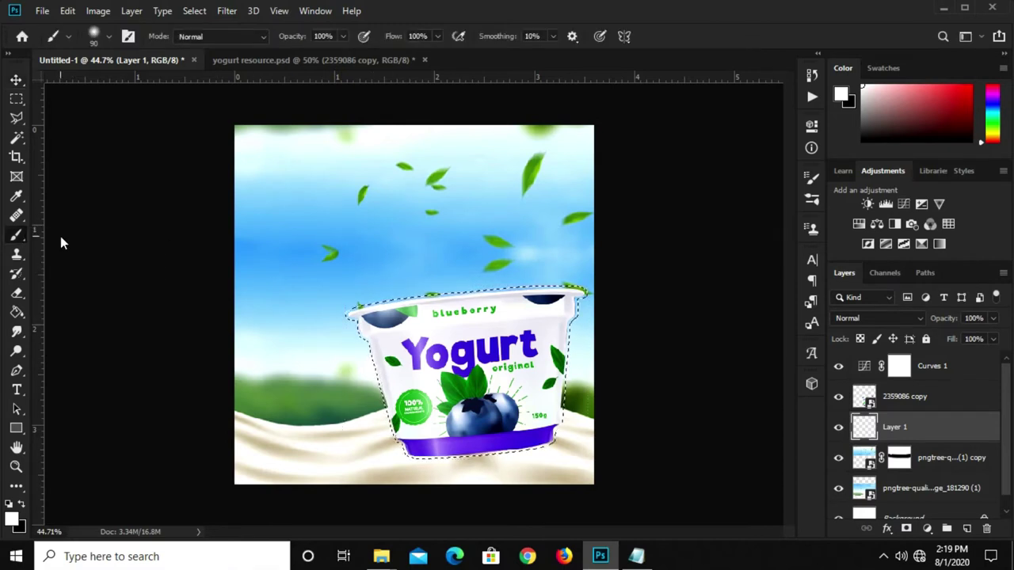
{"action": "left_click", "coordinate": [11, 518]}
{"action": "type", "text": "000000"}
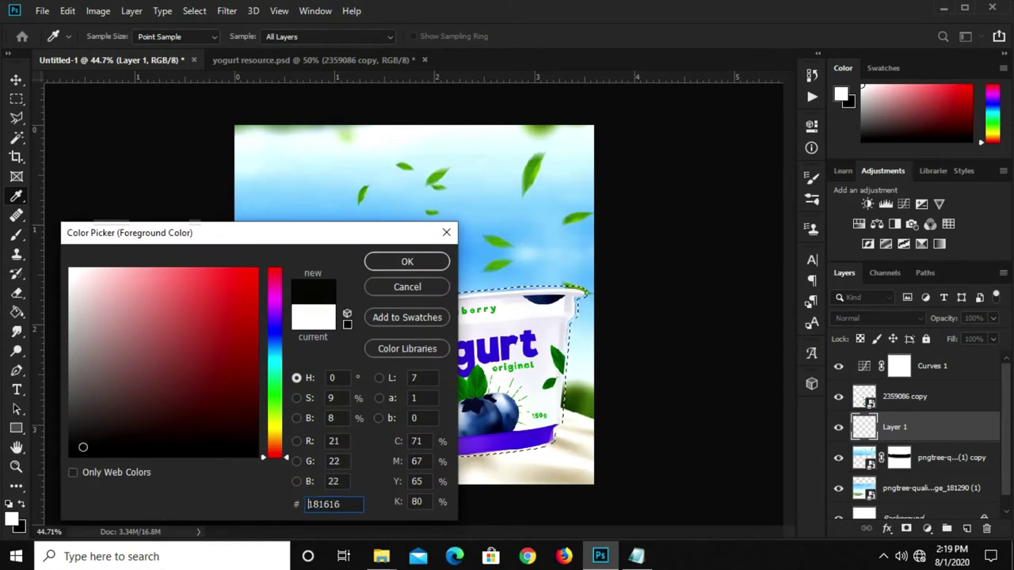
{"action": "left_click", "coordinate": [404, 263]}
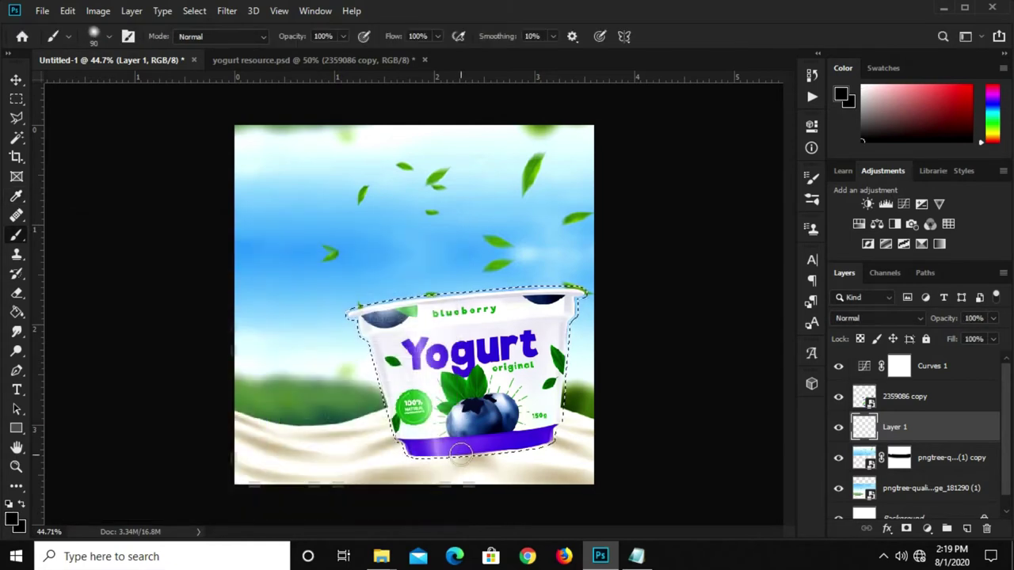
{"action": "scroll", "coordinate": [432, 253], "scroll_direction": "up", "scroll_amount": 2}
{"action": "mouse_move", "coordinate": [409, 492]}
{"action": "left_mouse_down"}
{"action": "mouse_move", "coordinate": [486, 502]}
{"action": "mouse_move", "coordinate": [584, 470]}
{"action": "left_mouse_up"}
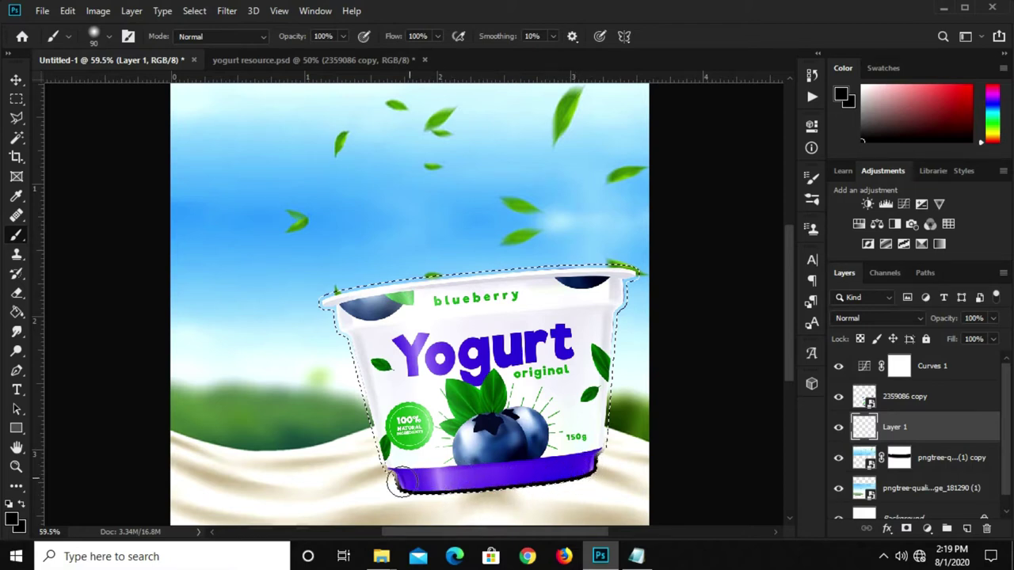
{"action": "left_click_drag", "start_coordinate": [400, 480], "coordinate": [450, 484]}
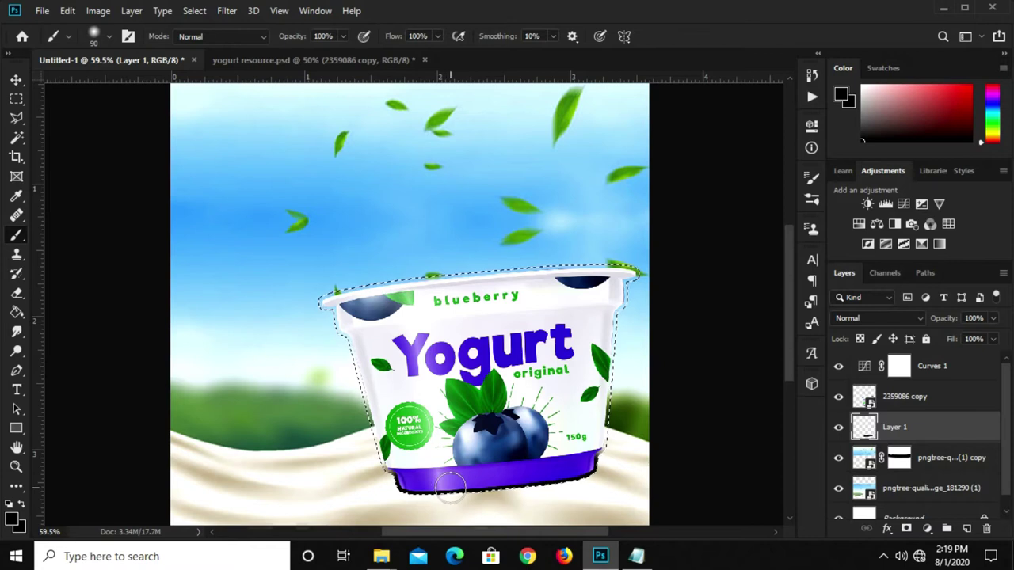
- Deselect and set the shadow layer's opacity to 21%
{"action": "key", "text": "ctrl+d"}
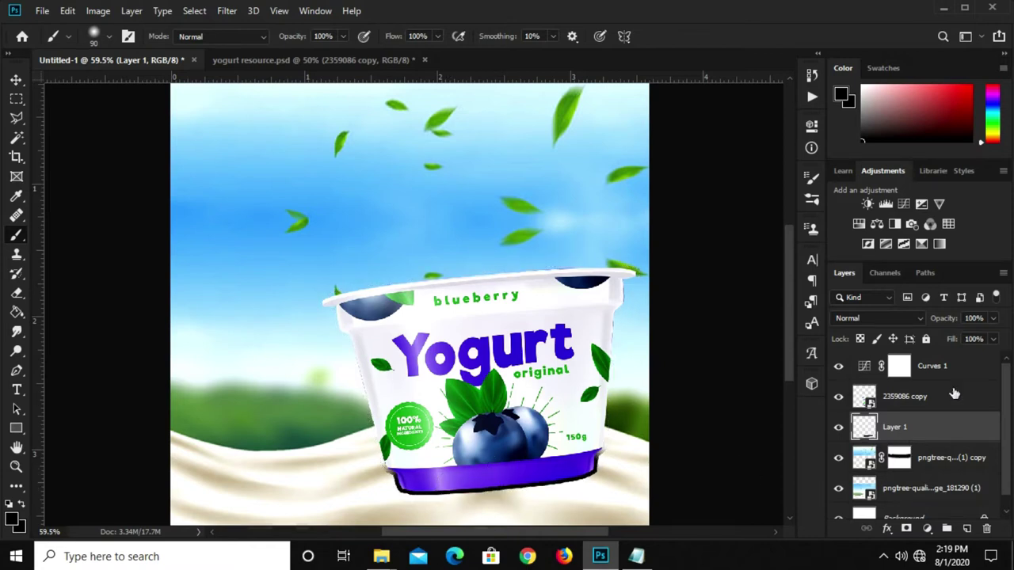
{"action": "type", "text": "2"}
{"action": "type", "text": "1"}
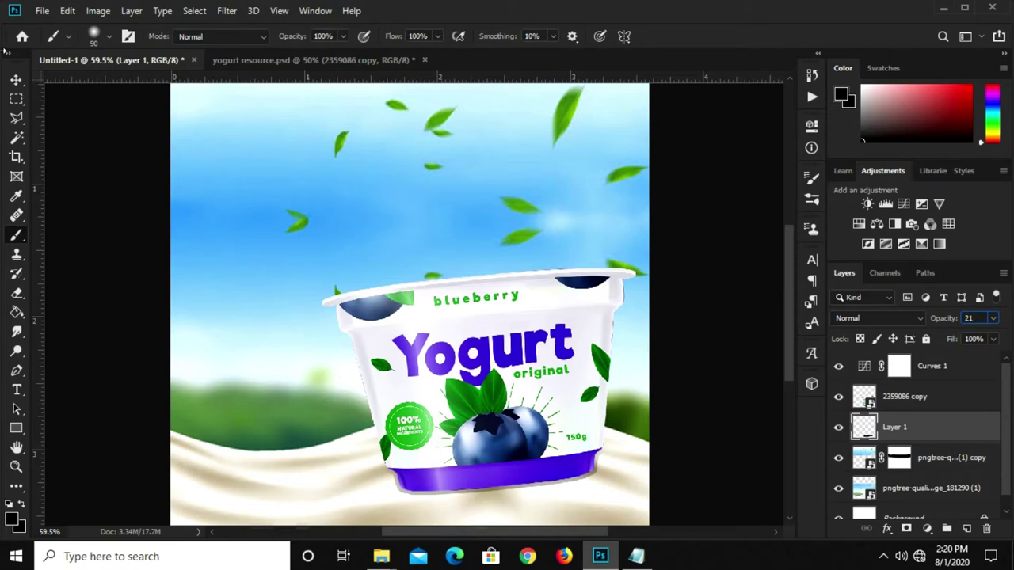
{"action": "left_click", "coordinate": [19, 80]}
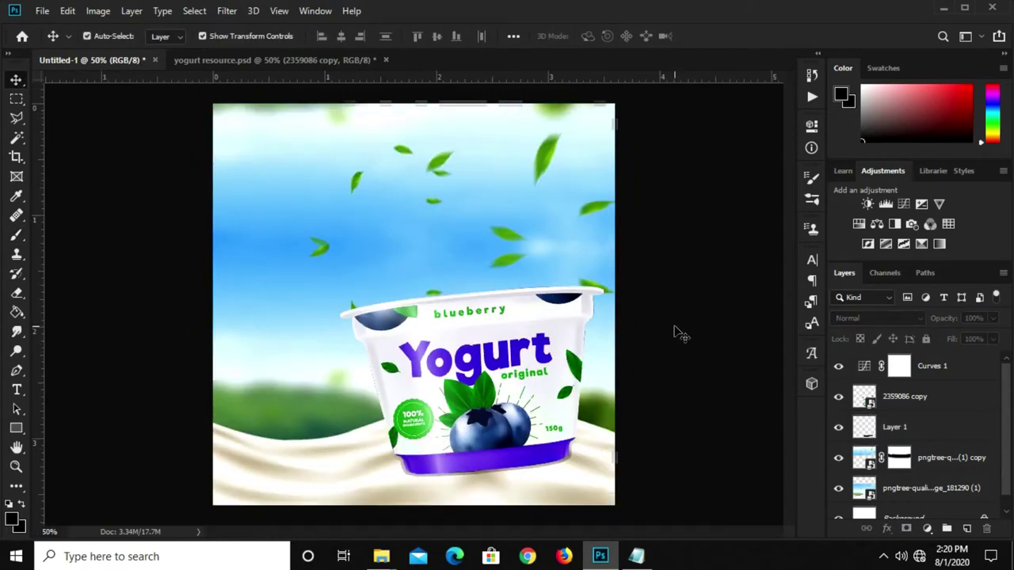
- Copy the milk splash layer from yogurt resource.psd and paste it into the ad
{"action": "left_click", "coordinate": [252, 63]}
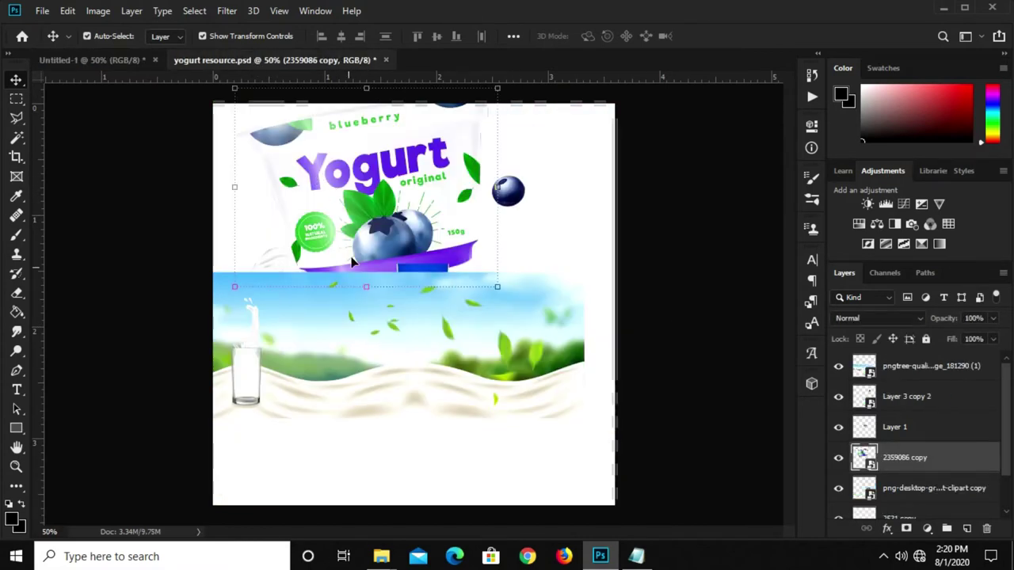
{"action": "left_click_drag", "start_coordinate": [442, 428], "coordinate": [514, 440]}
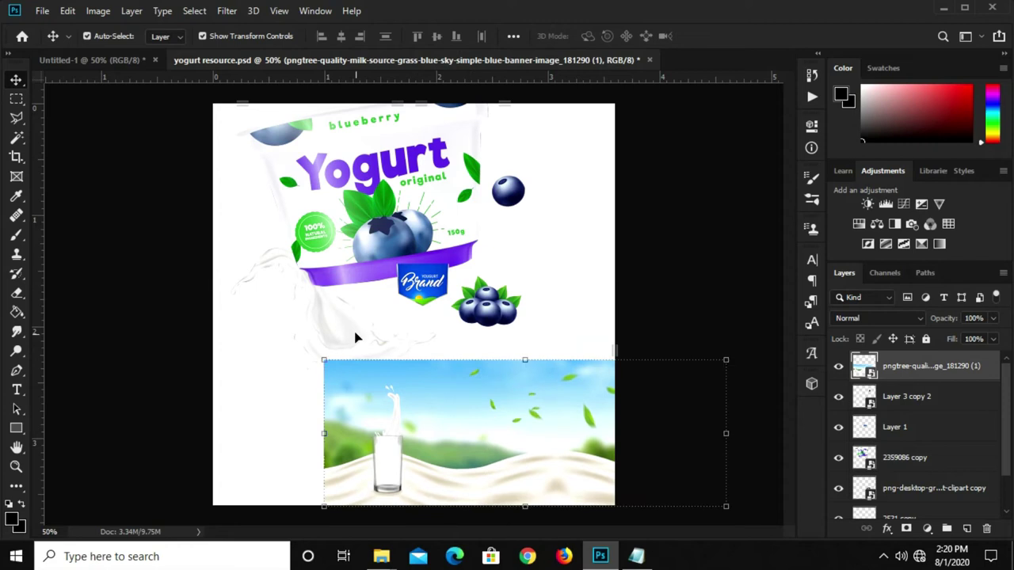
{"action": "left_click", "coordinate": [332, 325]}
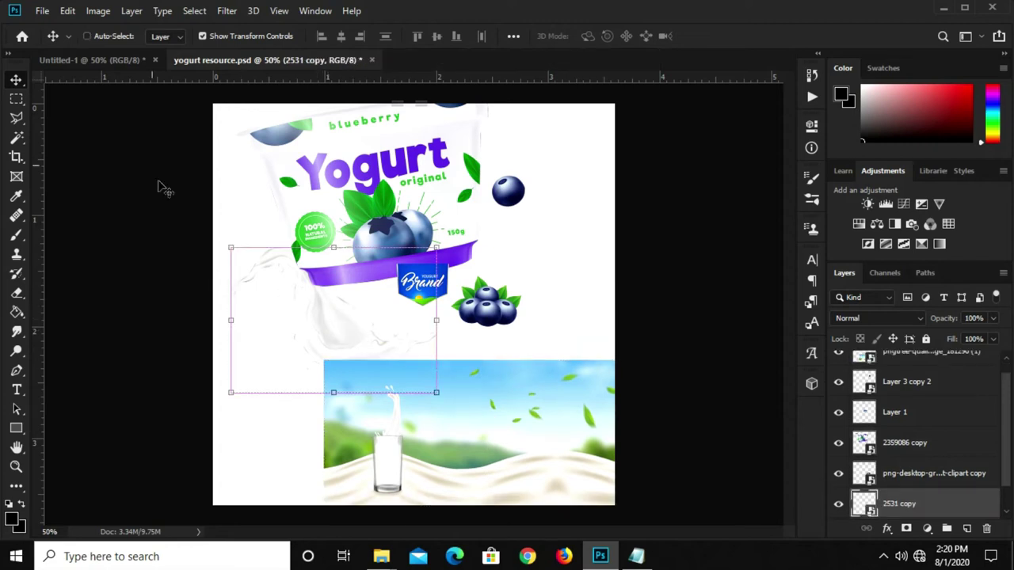
{"action": "left_click", "coordinate": [105, 61]}
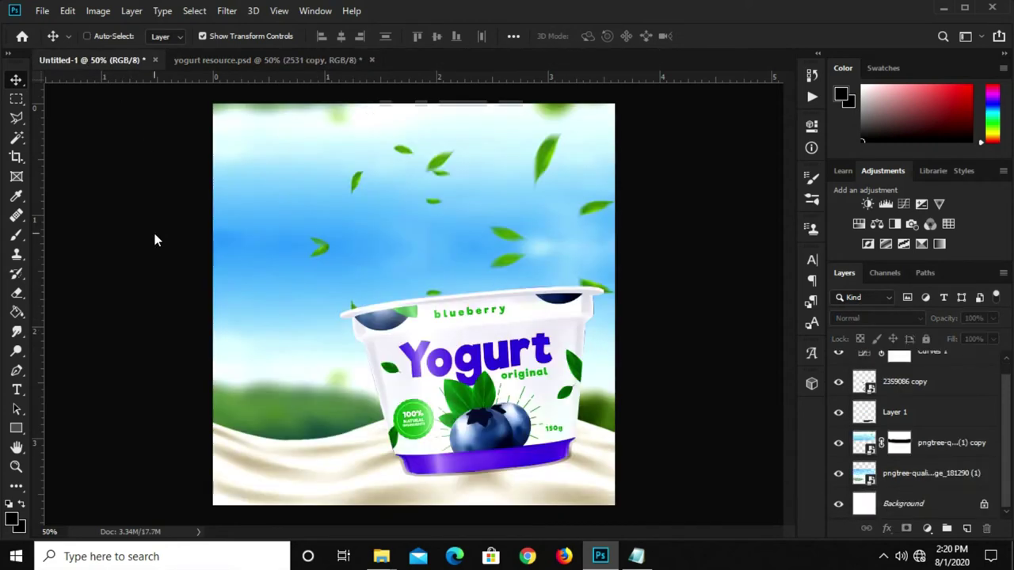
{"action": "key", "text": "ctrl+v"}
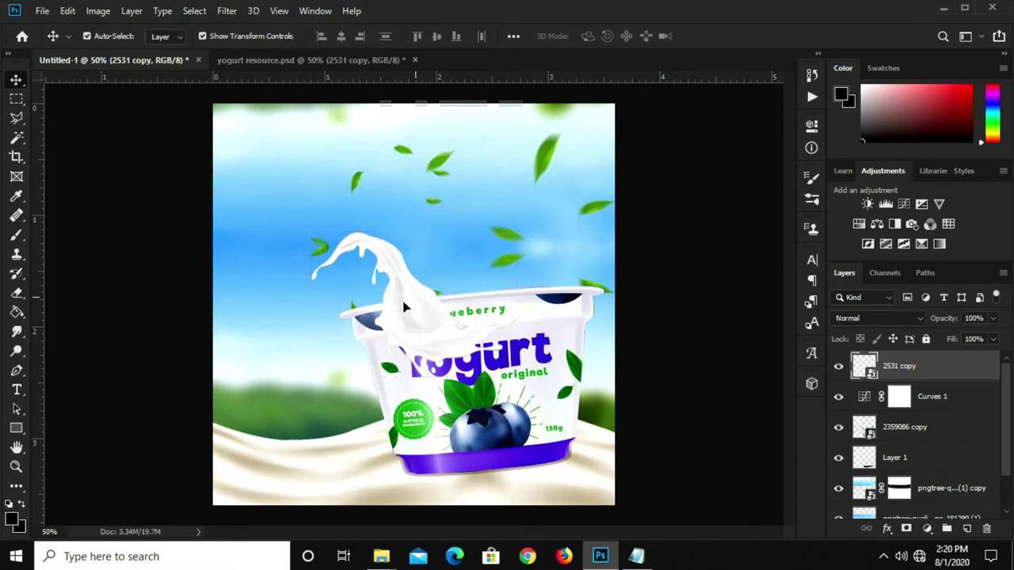
- Place the milk splash at the ad's lower left edge, enlarged to about 104%
{"action": "left_click_drag", "start_coordinate": [404, 307], "coordinate": [262, 323]}
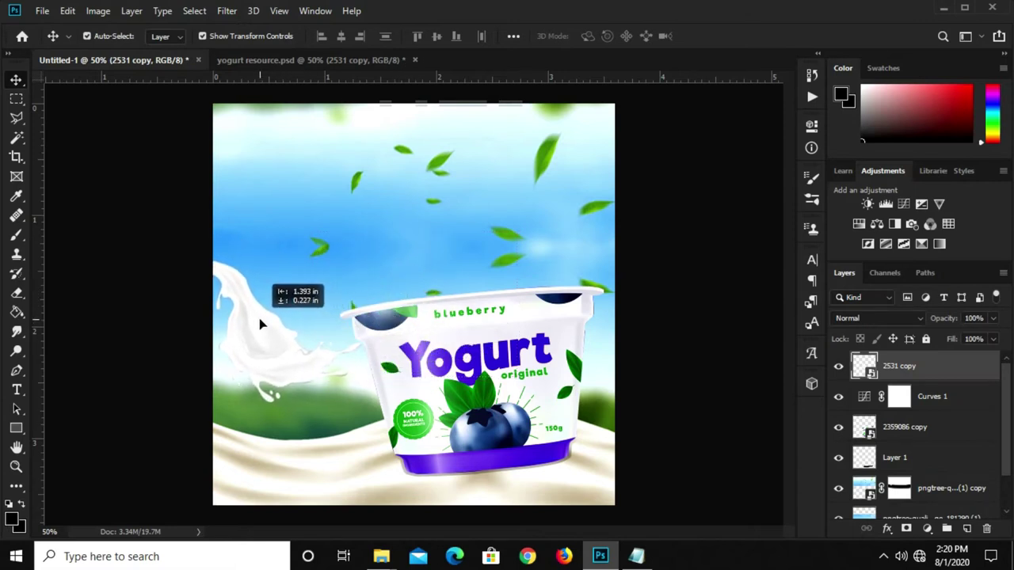
{"action": "left_click_drag", "start_coordinate": [261, 323], "coordinate": [284, 352]}
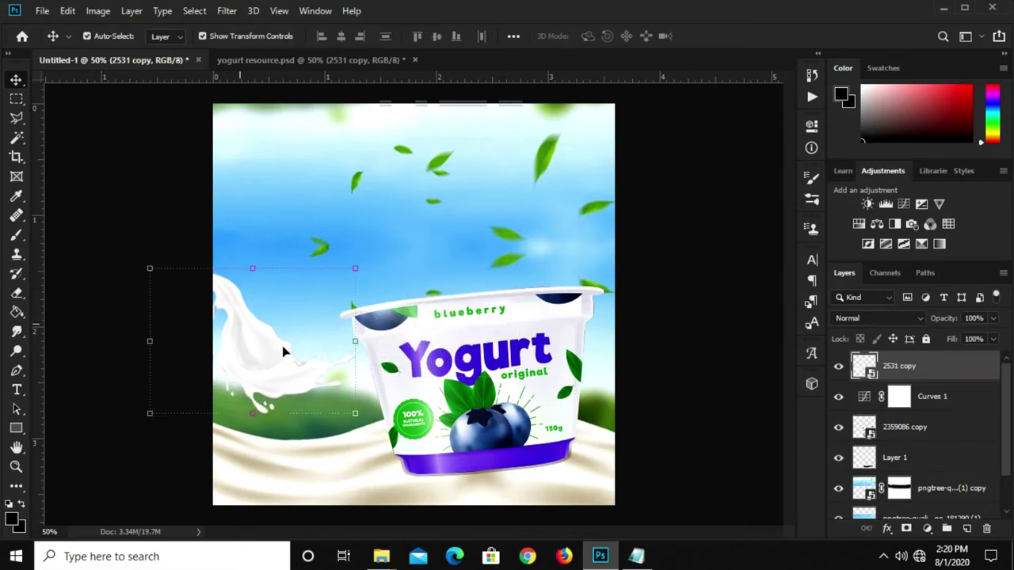
{"action": "left_click_drag", "start_coordinate": [355, 413], "coordinate": [370, 429]}
{"action": "key", "text": "Return"}
- Select the Type tool and set its colour to #3e18d0, copied from the Notepad notes
{"action": "left_click", "coordinate": [654, 309]}
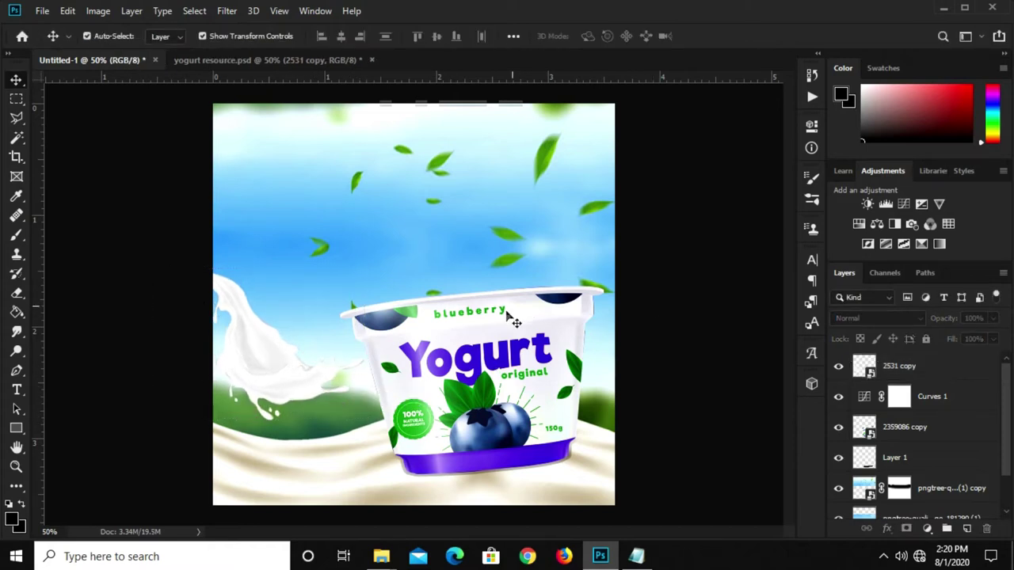
{"action": "left_click", "coordinate": [16, 390]}
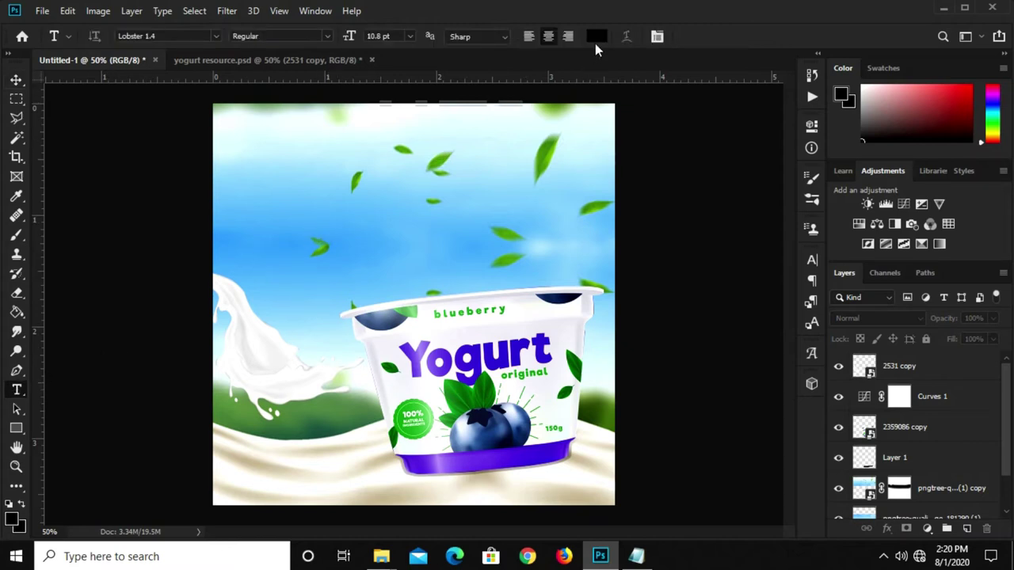
{"action": "left_click", "coordinate": [599, 39]}
{"action": "left_click", "coordinate": [636, 555]}
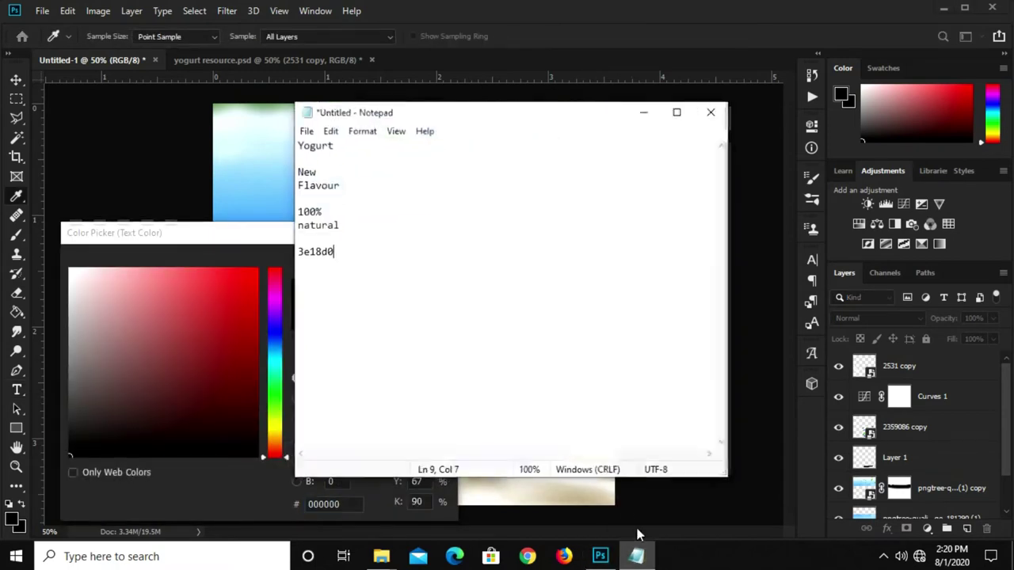
{"action": "left_click_drag", "start_coordinate": [333, 248], "coordinate": [292, 248]}
{"action": "right_click", "coordinate": [300, 245]}
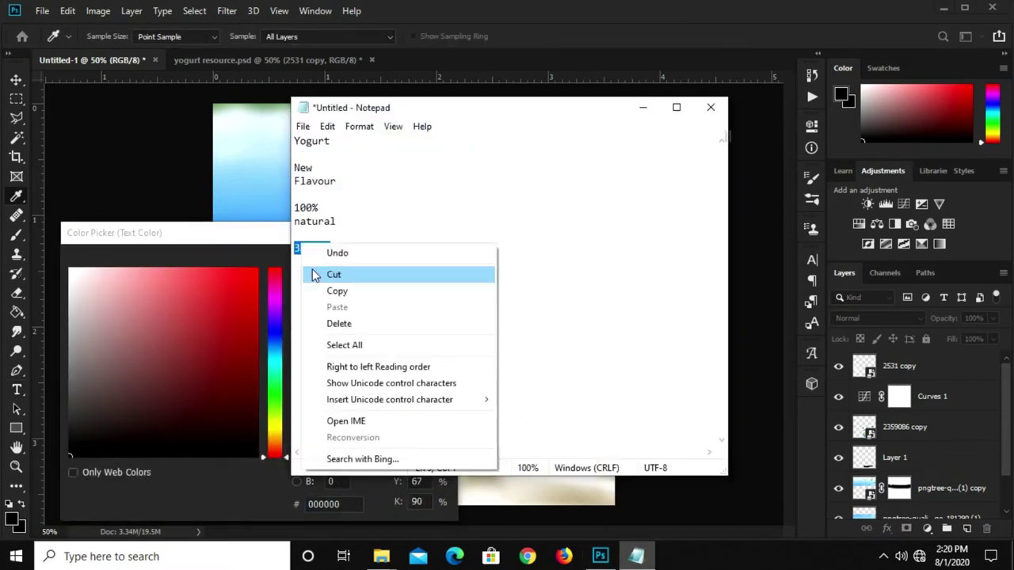
{"action": "left_click", "coordinate": [331, 291]}
{"action": "left_click", "coordinate": [323, 504]}
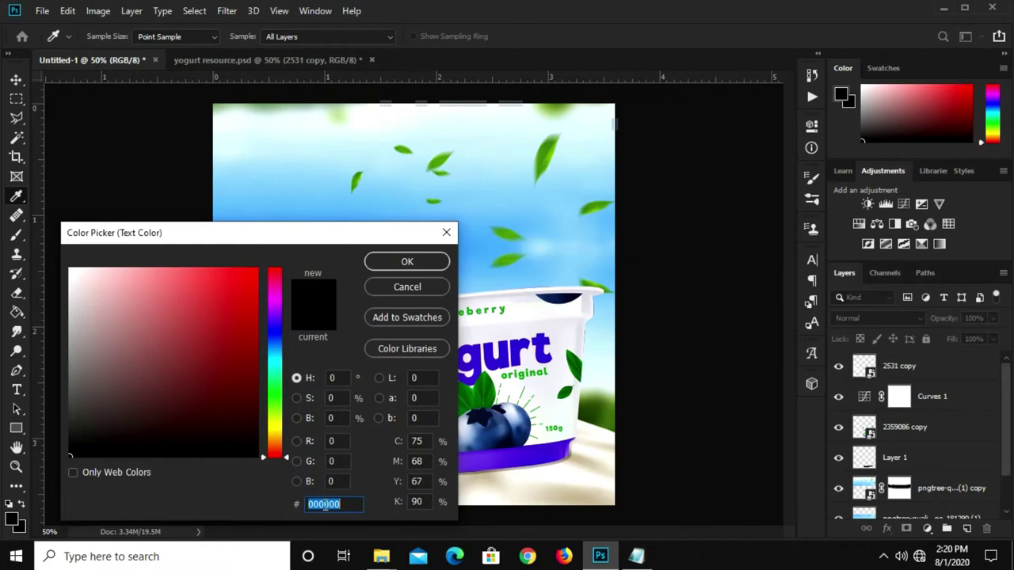
{"action": "right_click", "coordinate": [323, 504]}
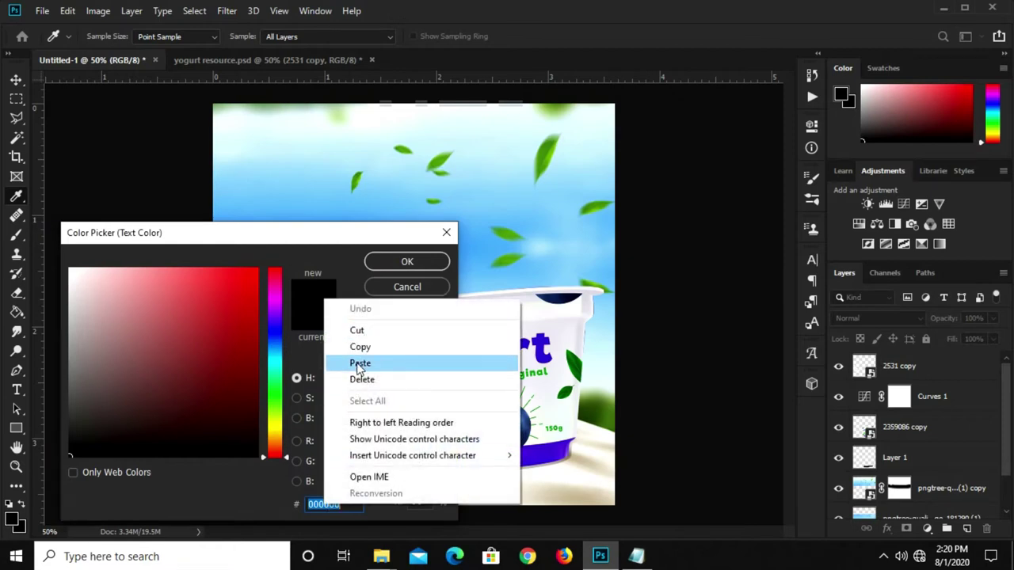
{"action": "left_click", "coordinate": [358, 366]}
{"action": "left_click", "coordinate": [397, 262]}
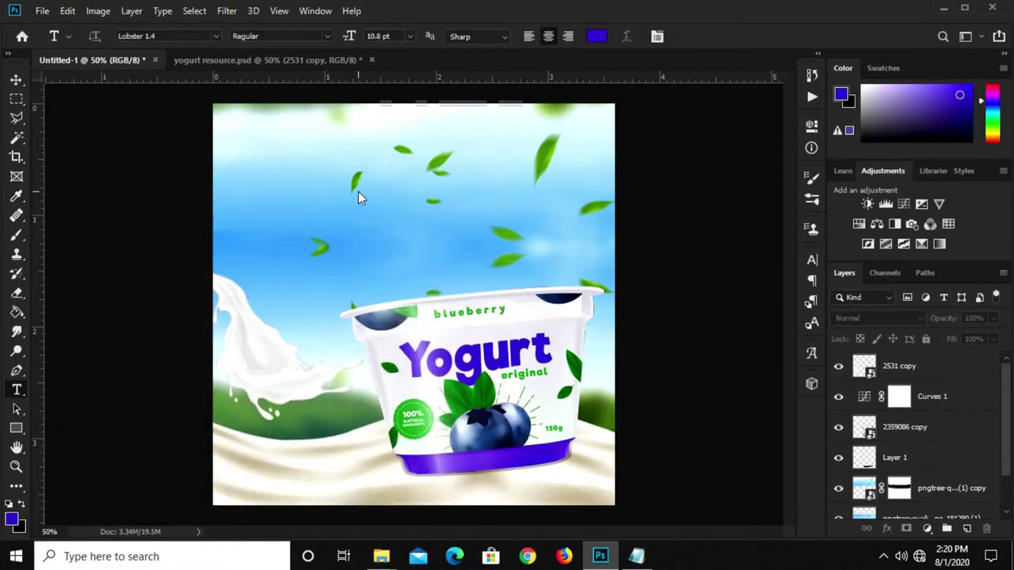
- Type the title 'Yogurt' in the upper sky of the ad
{"action": "left_click", "coordinate": [357, 188]}
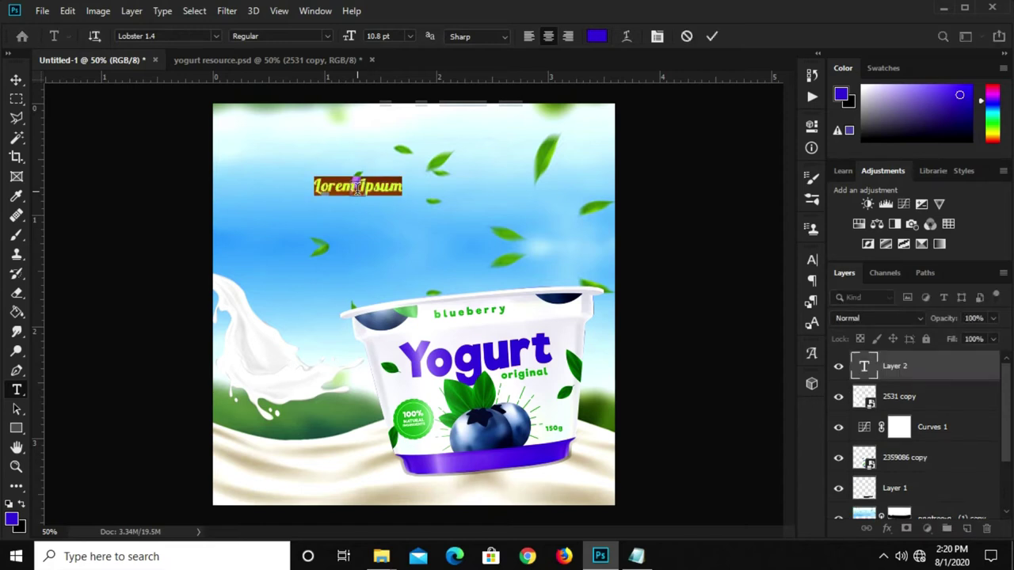
{"action": "type", "text": "You"}
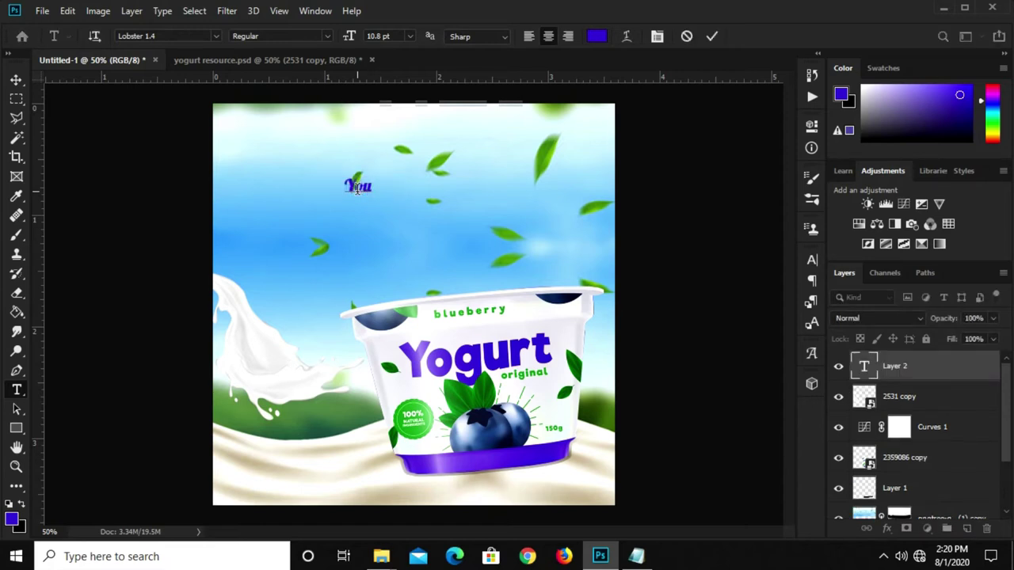
{"action": "key", "text": "BackSpace"}
{"action": "type", "text": "gurt"}
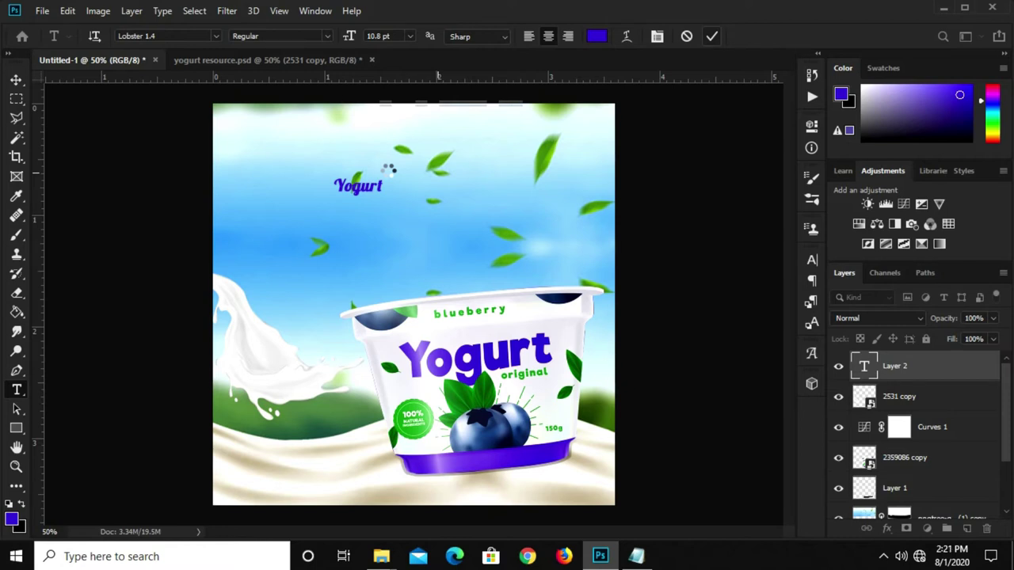
{"action": "key", "text": "ctrl+Return"}
- Enlarge the Yogurt title to about 184% with Free Transform
{"action": "key", "text": "v"}
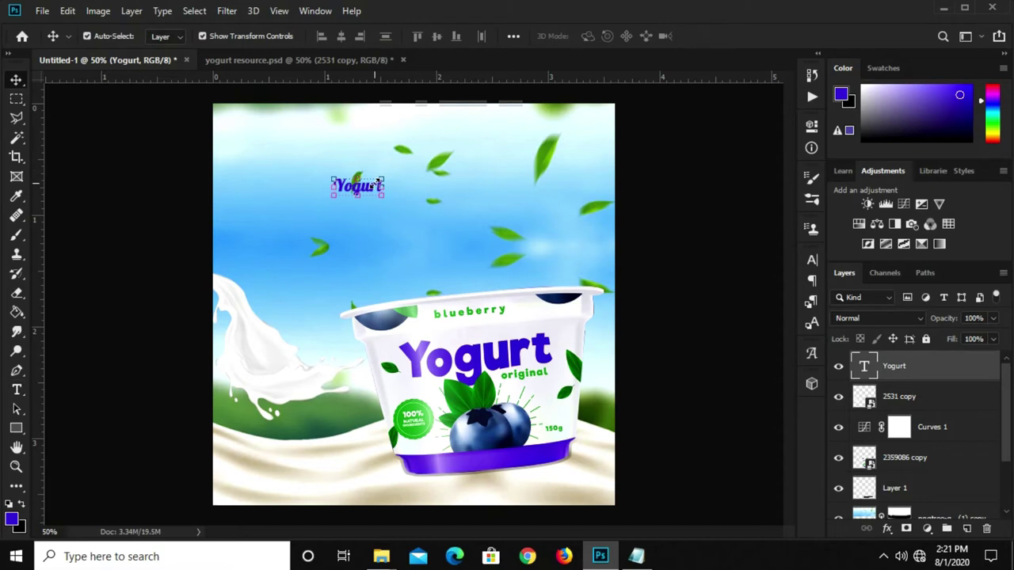
{"action": "key", "text": "ctrl+t"}
{"action": "left_click_drag", "start_coordinate": [384, 179], "coordinate": [454, 143]}
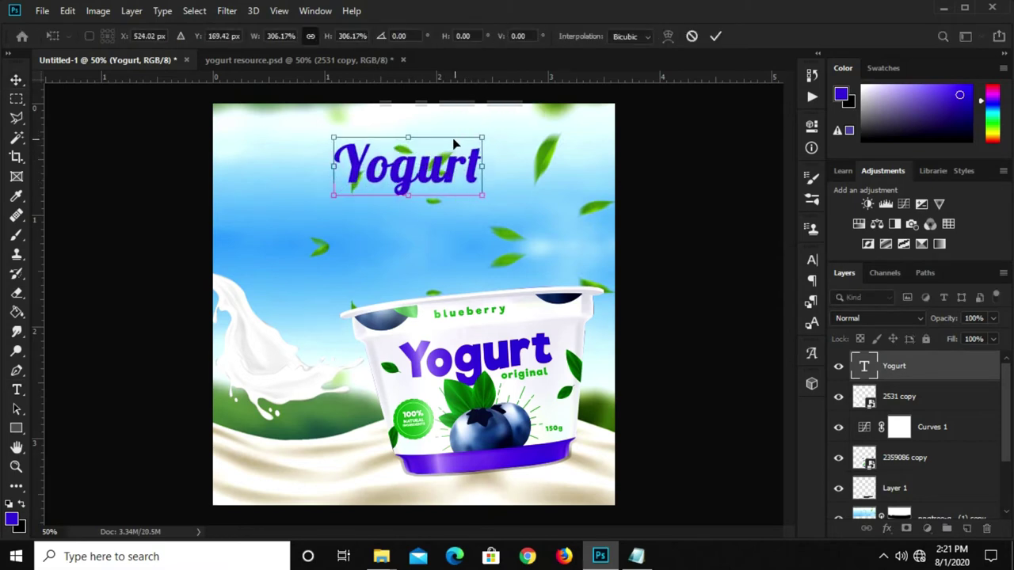
{"action": "key", "text": "Return"}
- Set the title to 55 pt in the Character panel and move it lower
{"action": "left_click", "coordinate": [809, 261]}
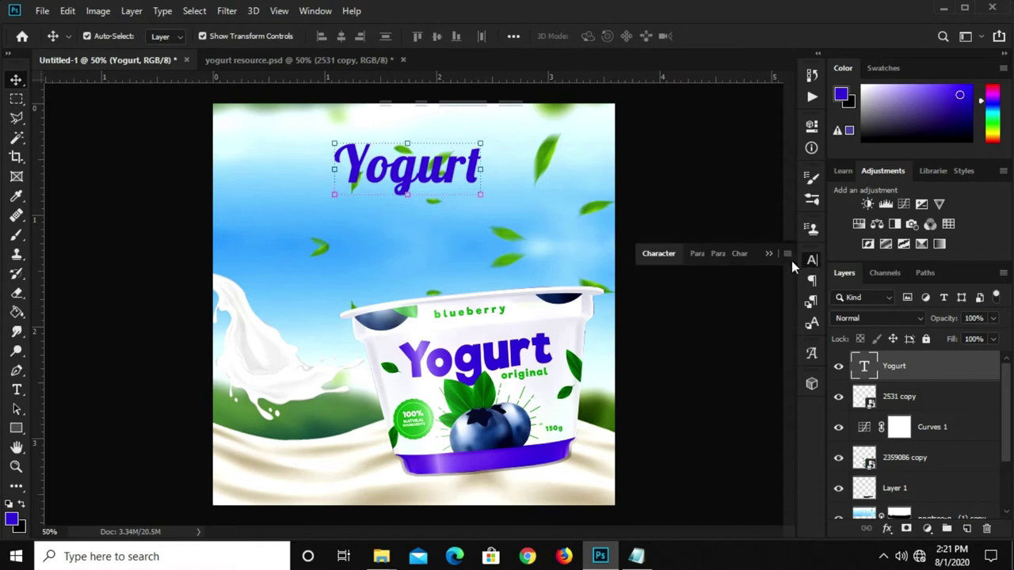
{"action": "left_click", "coordinate": [689, 299]}
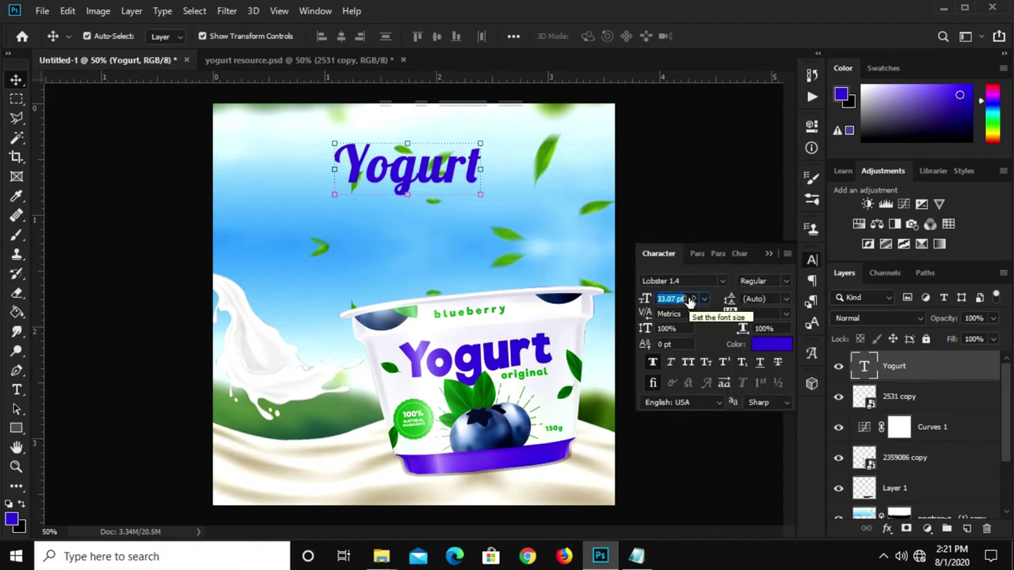
{"action": "type", "text": "55"}
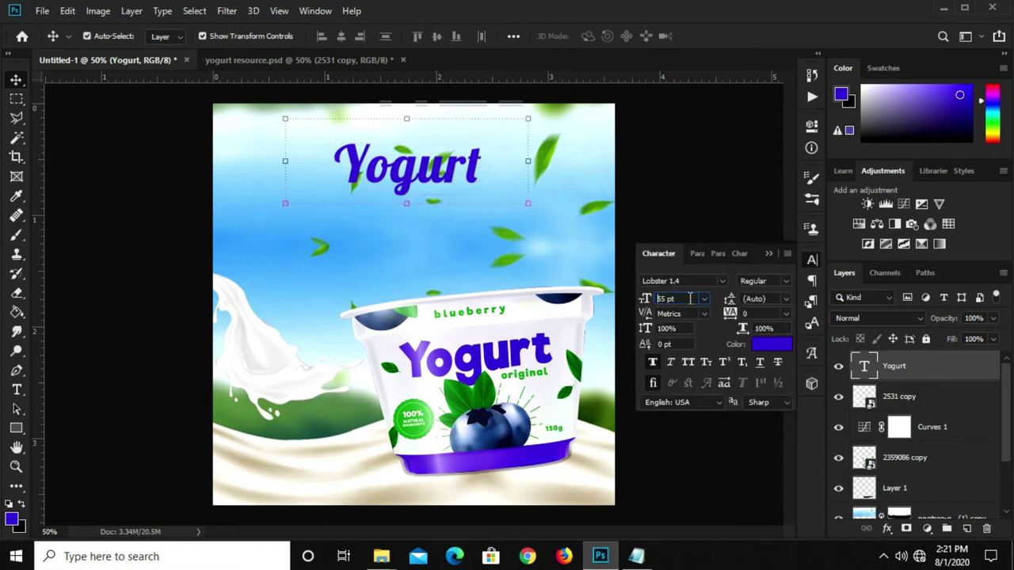
{"action": "key", "text": "Return"}
{"action": "left_click", "coordinate": [765, 253]}
{"action": "left_click_drag", "start_coordinate": [406, 156], "coordinate": [409, 188]}
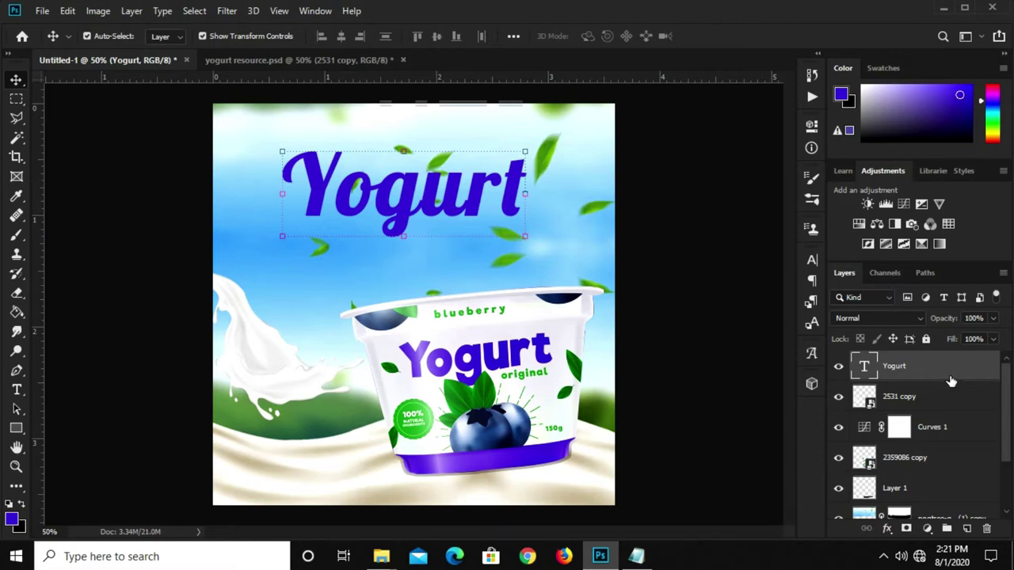
{"action": "left_click", "coordinate": [889, 527]}
- Add a Bevel & Emboss effect in Emboss style with a -65° light angle
{"action": "left_click", "coordinate": [913, 380]}
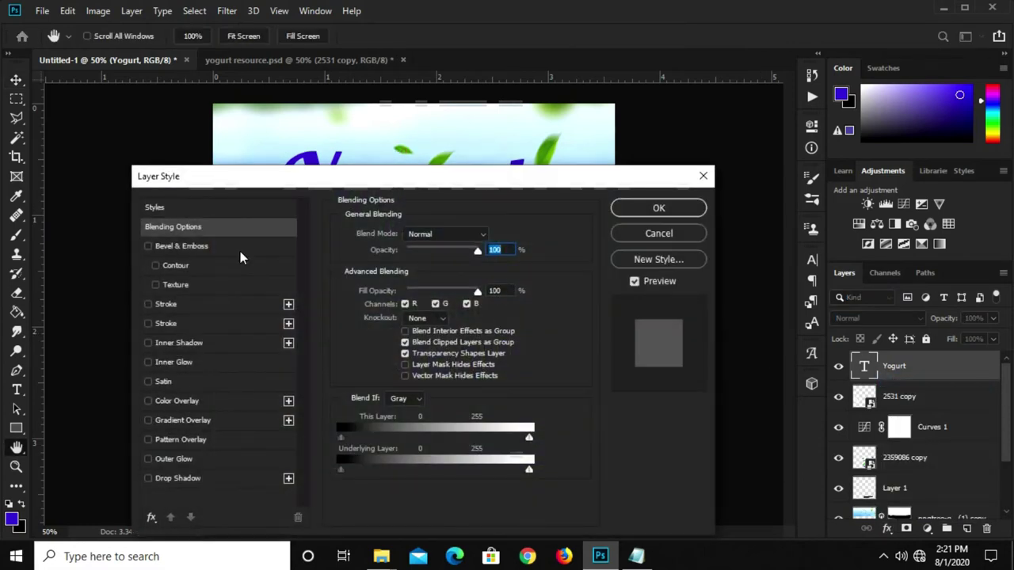
{"action": "left_click", "coordinate": [181, 248]}
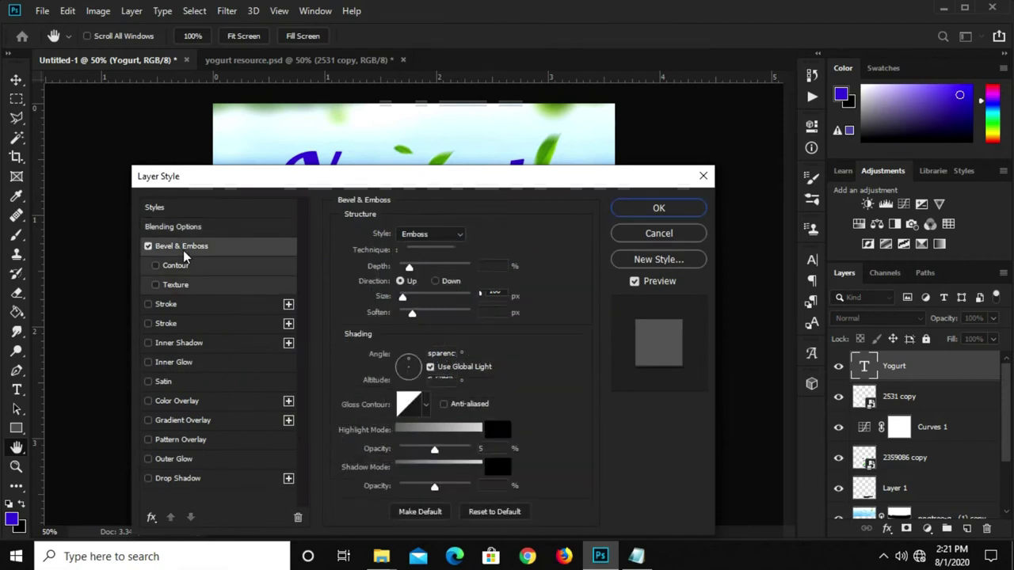
{"action": "left_click", "coordinate": [430, 234]}
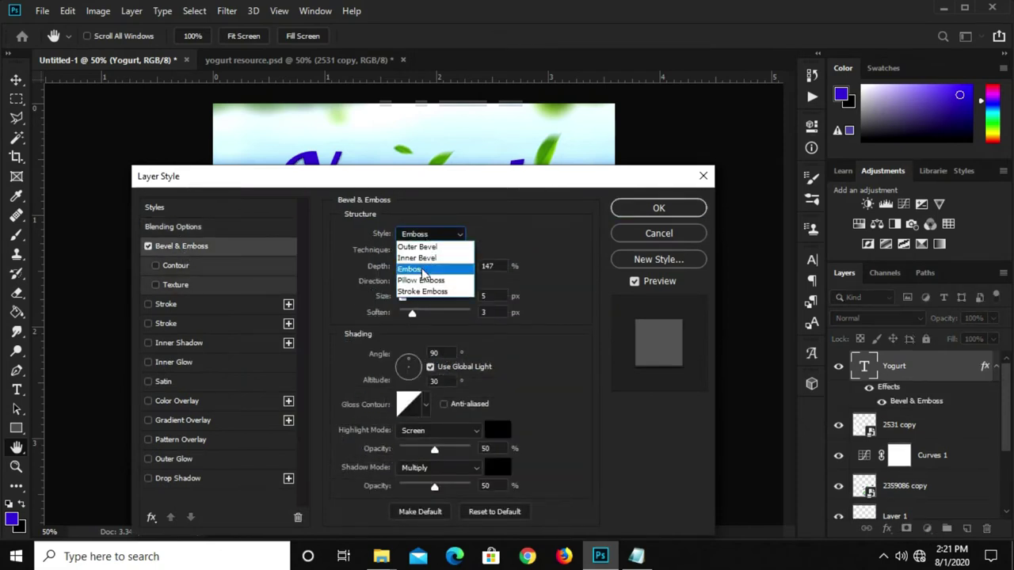
{"action": "left_click", "coordinate": [416, 263]}
{"action": "left_click", "coordinate": [489, 267]}
{"action": "left_click", "coordinate": [496, 298]}
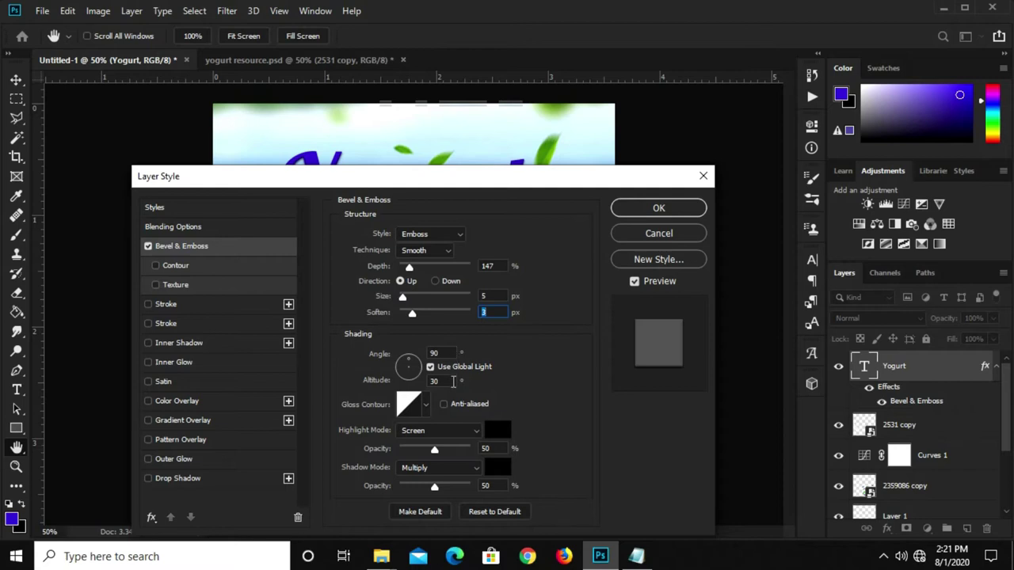
{"action": "left_click_drag", "start_coordinate": [447, 353], "coordinate": [427, 354]}
{"action": "type", "text": "-"}
{"action": "type", "text": "65"}
{"action": "key", "text": "Tab"}
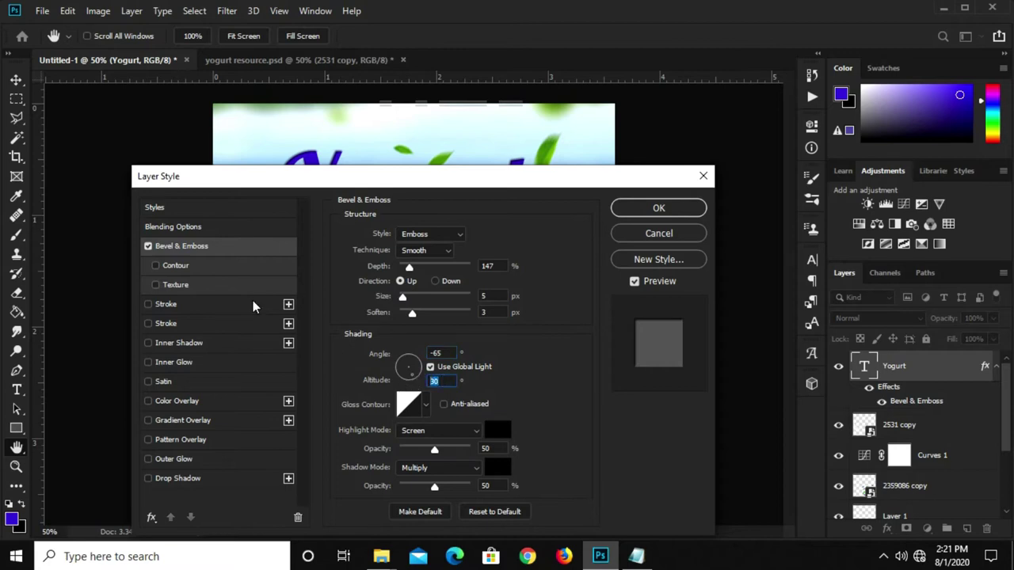
- Add a white 9 px stroke around the Yogurt title
{"action": "left_click", "coordinate": [174, 306]}
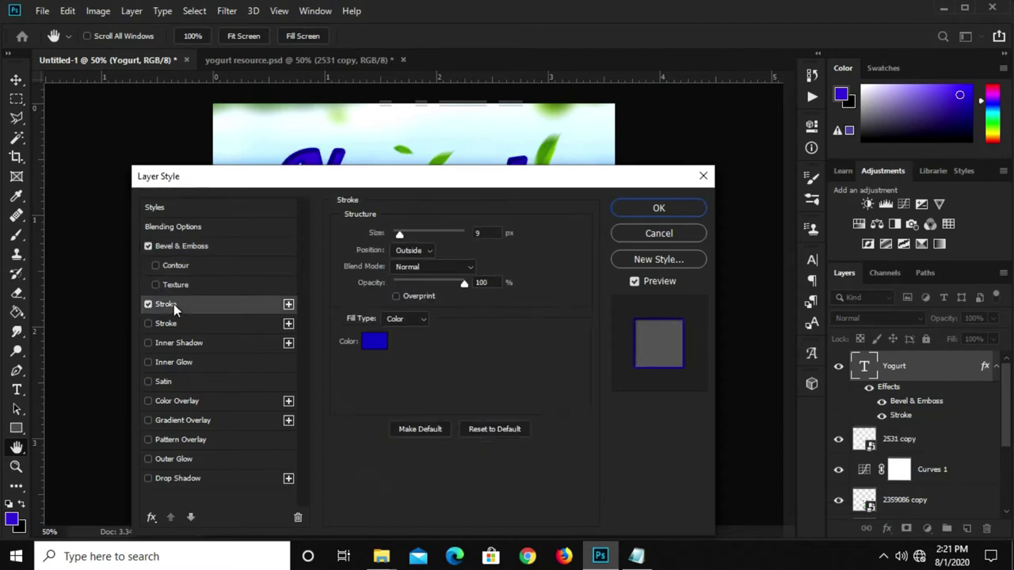
{"action": "left_click", "coordinate": [380, 346]}
{"action": "left_click_drag", "start_coordinate": [82, 290], "coordinate": [59, 256]}
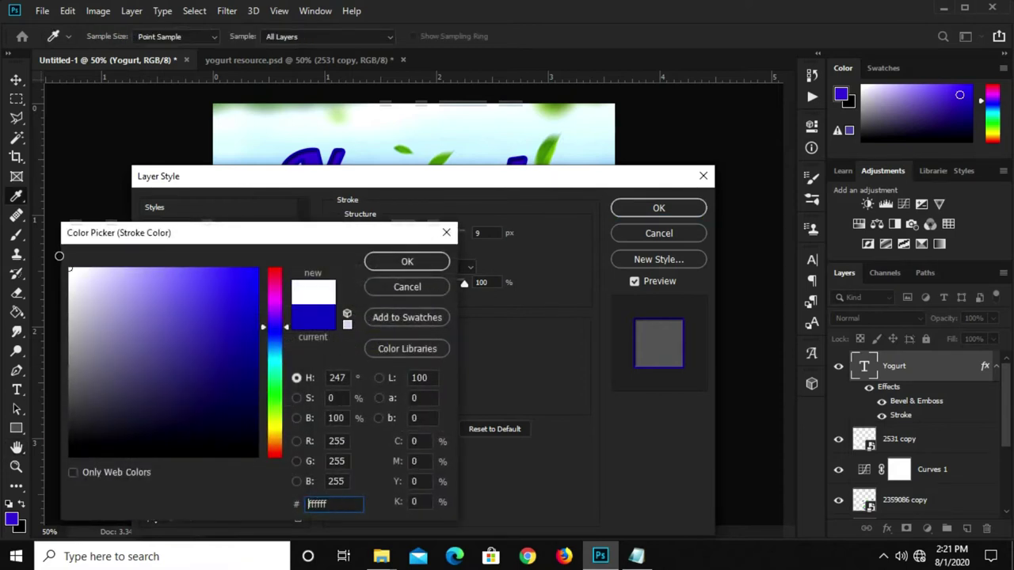
{"action": "left_click", "coordinate": [402, 264]}
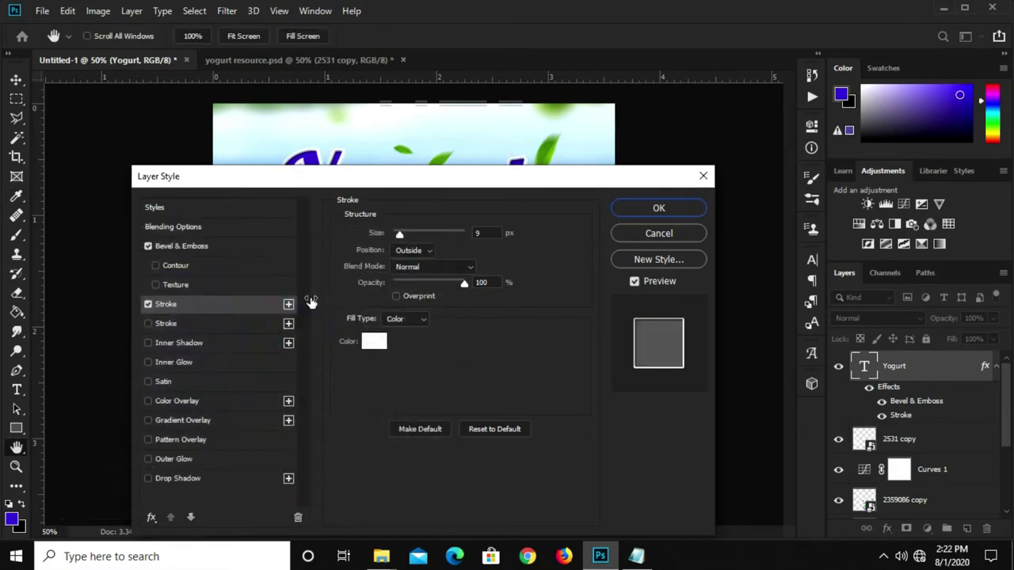
- Add a second 15 px stroke in the title's blue, then apply the layer style
{"action": "left_click", "coordinate": [210, 324]}
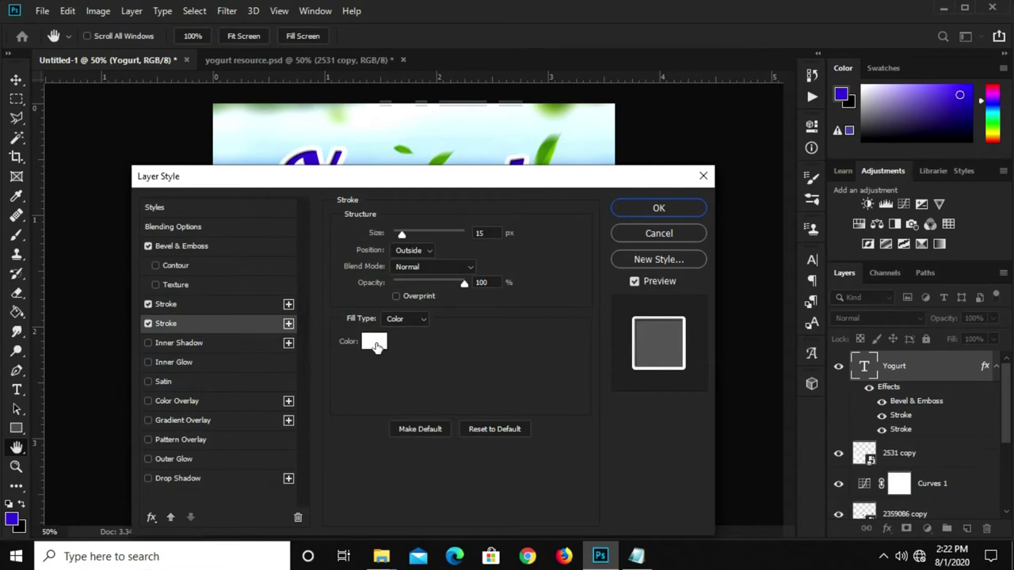
{"action": "left_click", "coordinate": [375, 343]}
{"action": "left_click", "coordinate": [311, 155]}
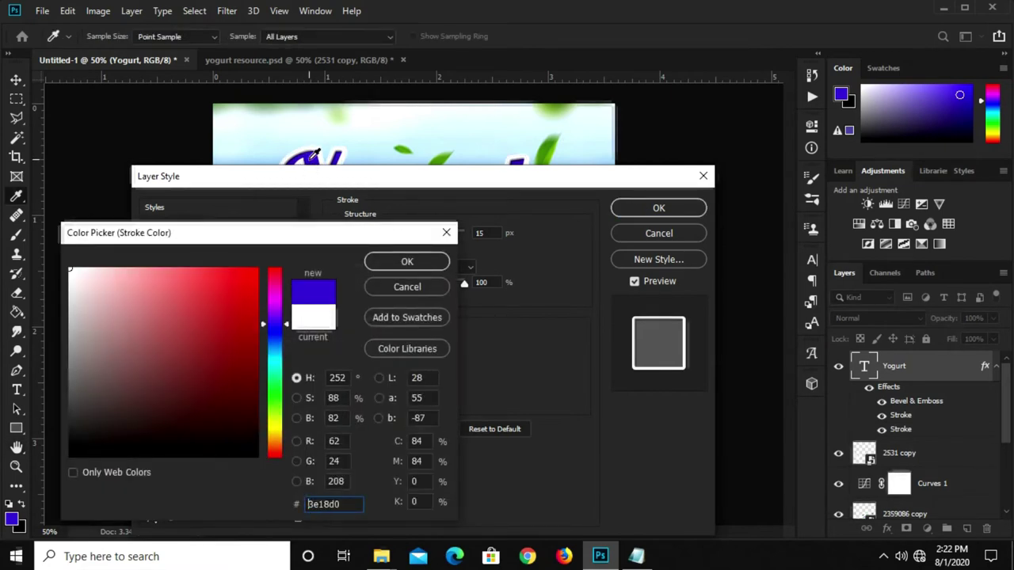
{"action": "left_click", "coordinate": [388, 261]}
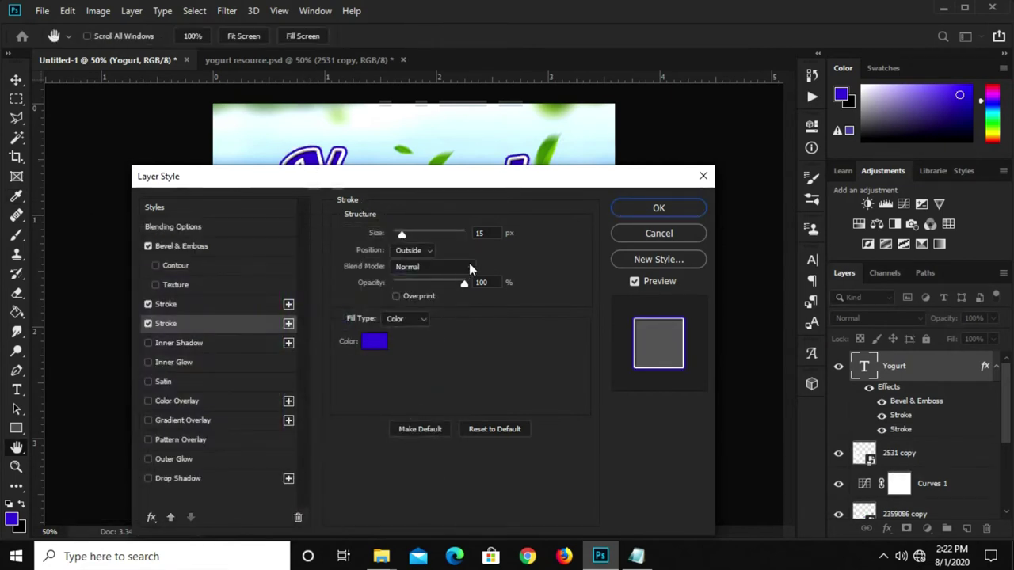
{"action": "mouse_move", "coordinate": [454, 191]}
{"action": "left_mouse_down"}
{"action": "mouse_move", "coordinate": [432, 249]}
{"action": "mouse_move", "coordinate": [437, 229]}
{"action": "left_mouse_up"}
{"action": "left_click", "coordinate": [636, 263]}
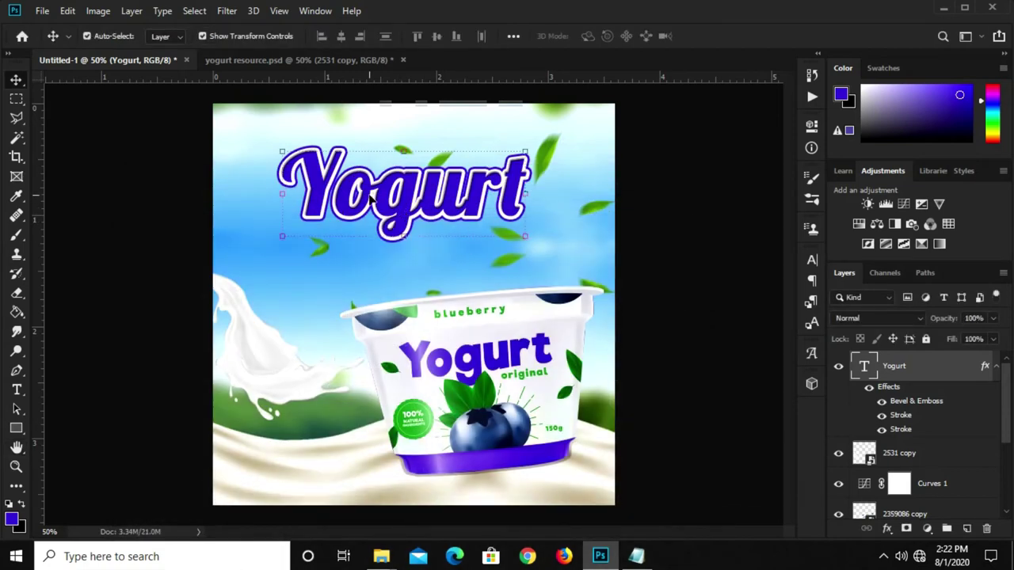
- Centre the Yogurt title horizontally on the canvas
{"action": "key", "text": "ctrl+a"}
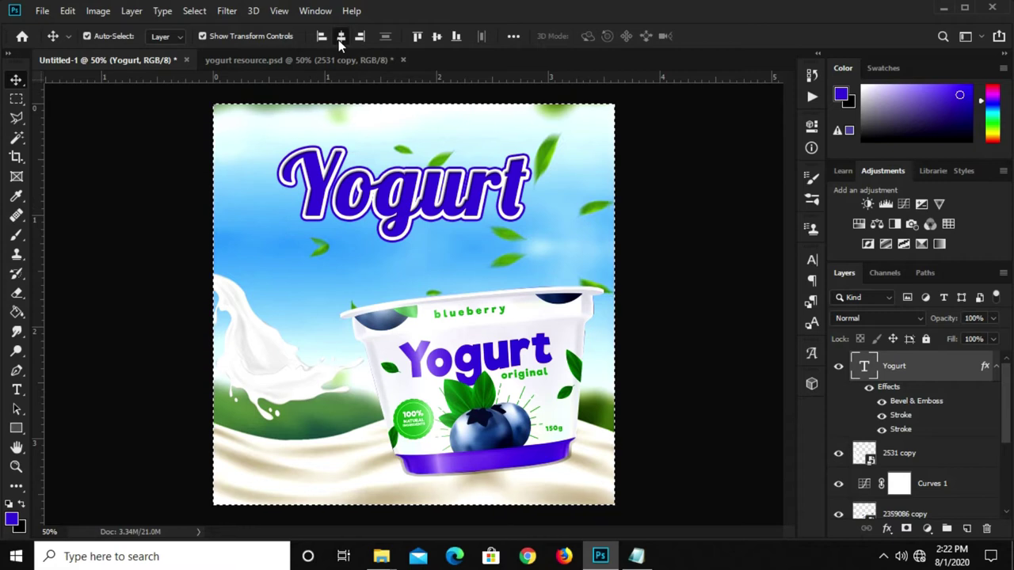
{"action": "left_click", "coordinate": [339, 40]}
{"action": "key", "text": "ctrl+d"}
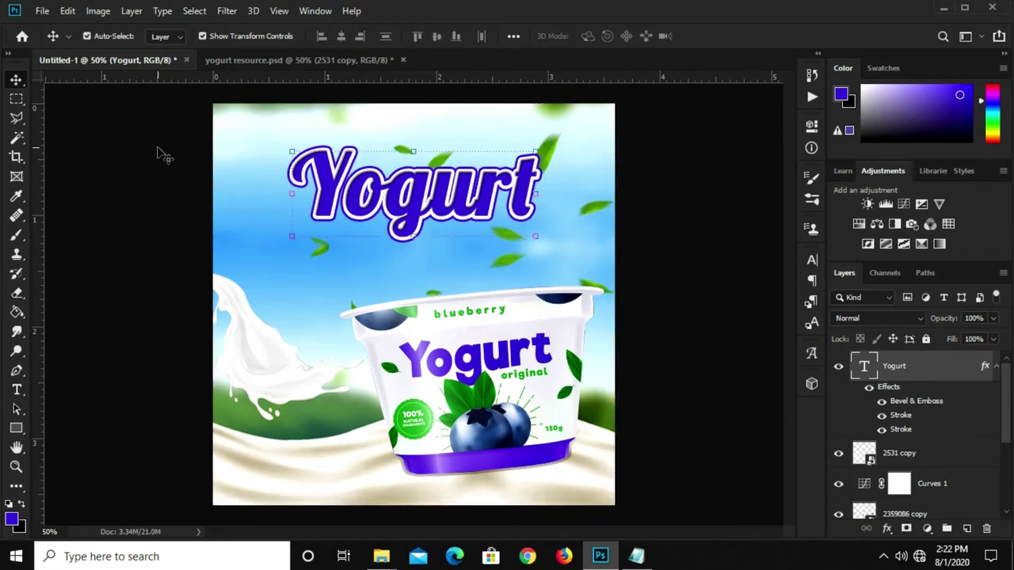
- Paste the Brand badge from yogurt resource.psd, enlarged, into the ad's top-left corner
{"action": "left_click", "coordinate": [214, 61]}
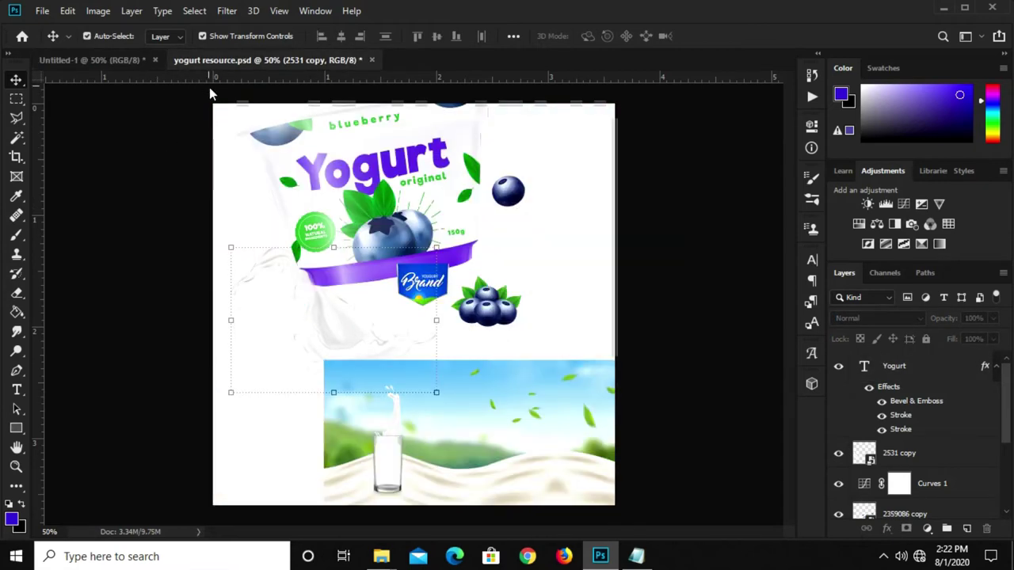
{"action": "left_click", "coordinate": [423, 287]}
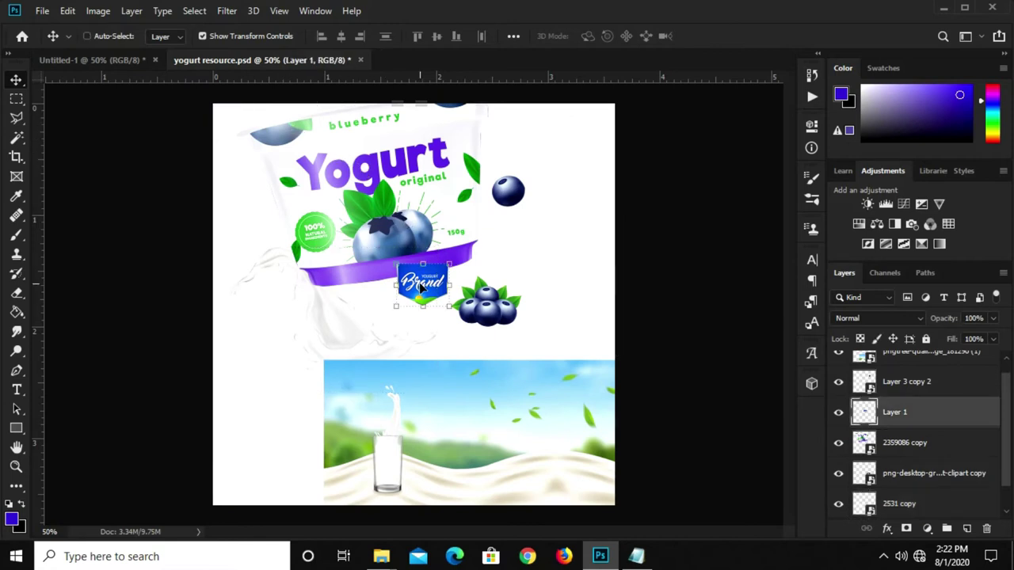
{"action": "left_click", "coordinate": [98, 64]}
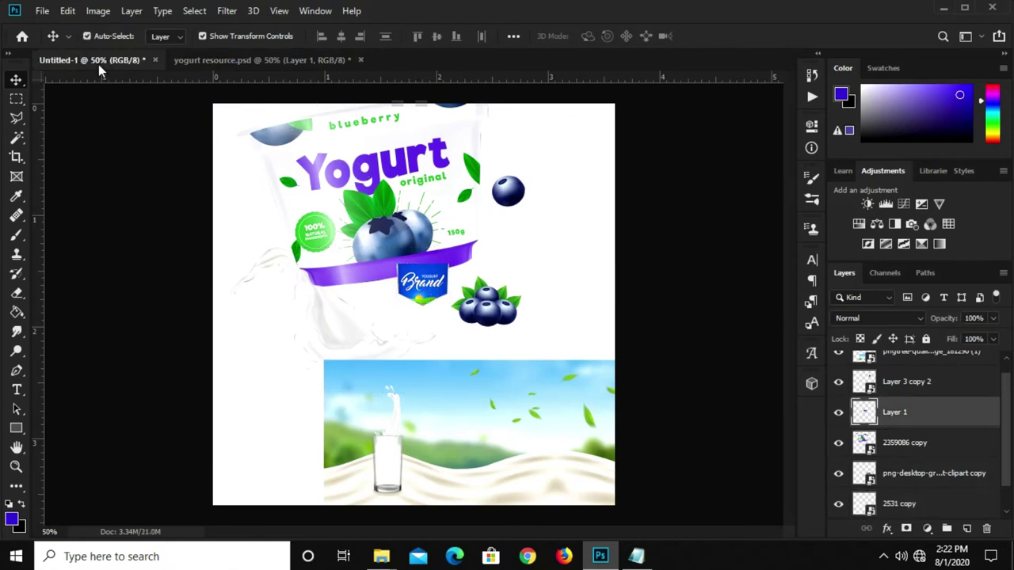
{"action": "key", "text": "ctrl+v"}
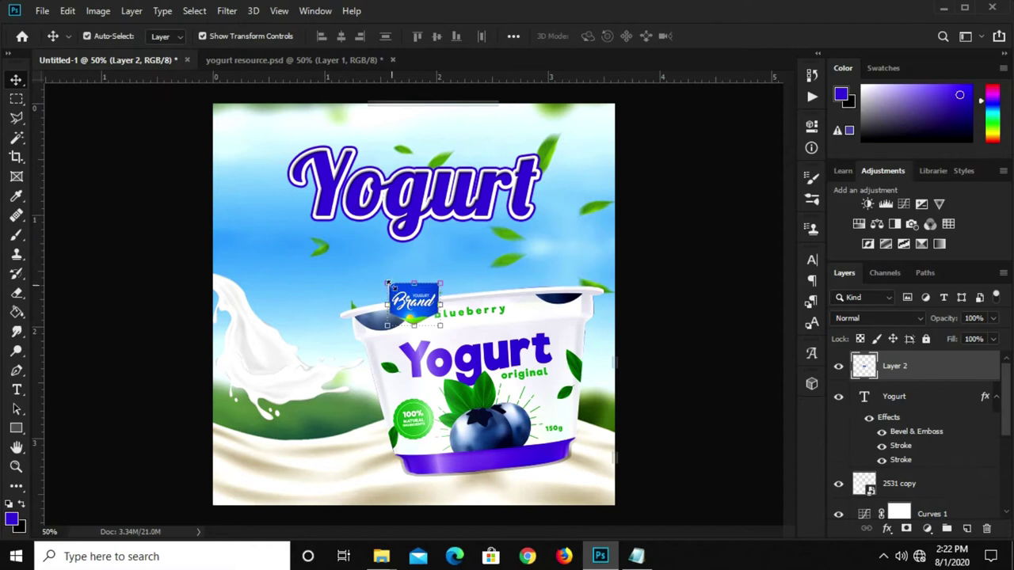
{"action": "key", "text": "ctrl+t"}
{"action": "left_click_drag", "start_coordinate": [388, 282], "coordinate": [247, 124]}
{"action": "key", "text": "Return"}
{"action": "key", "text": "Left"}
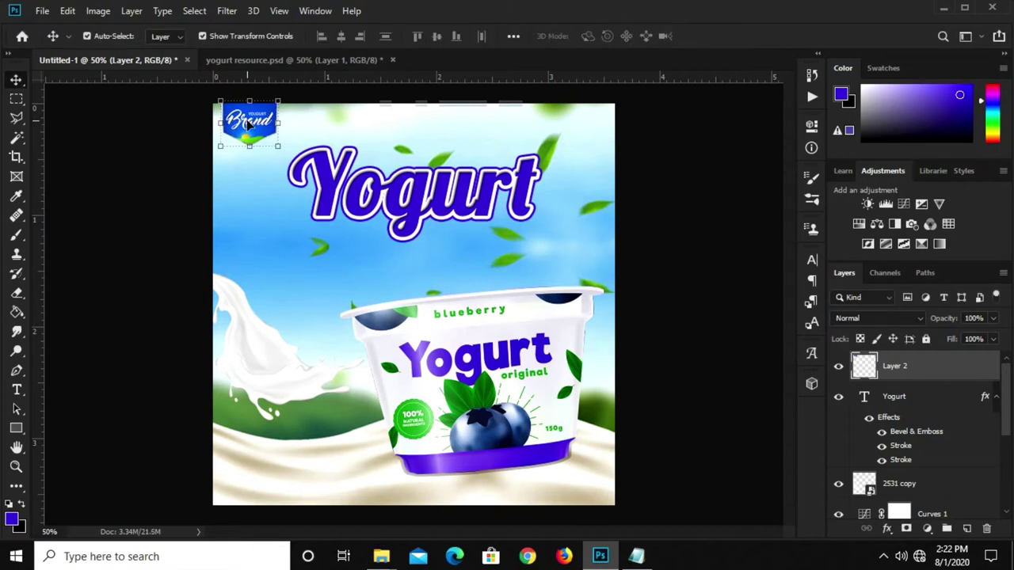
{"action": "left_click", "coordinate": [641, 213]}
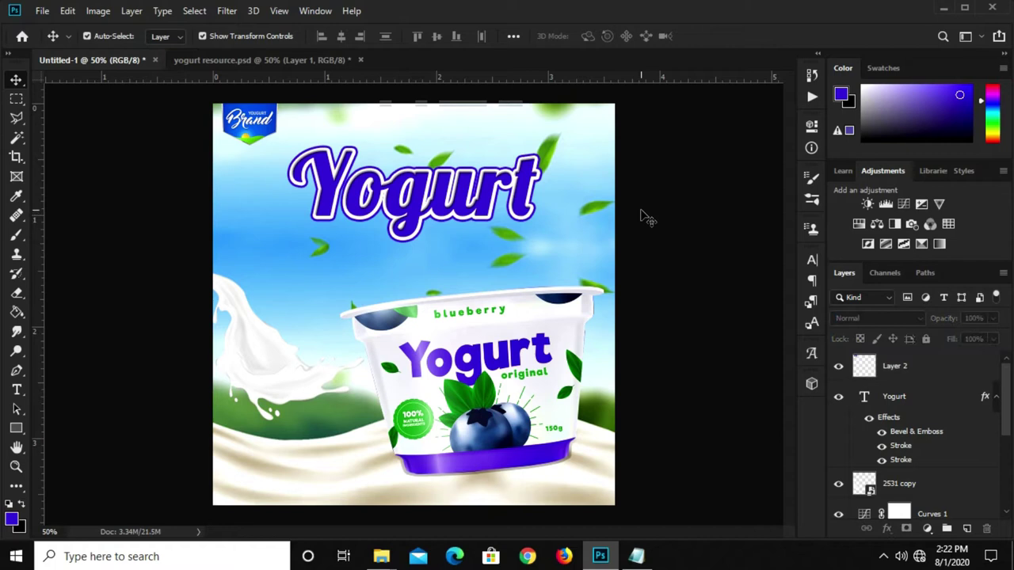
{"action": "key", "text": "ctrl+z"}
{"action": "key", "text": "ctrl+z"}
{"action": "key", "text": "ctrl+shift+z"}
{"action": "key", "text": "ctrl+shift+z"}
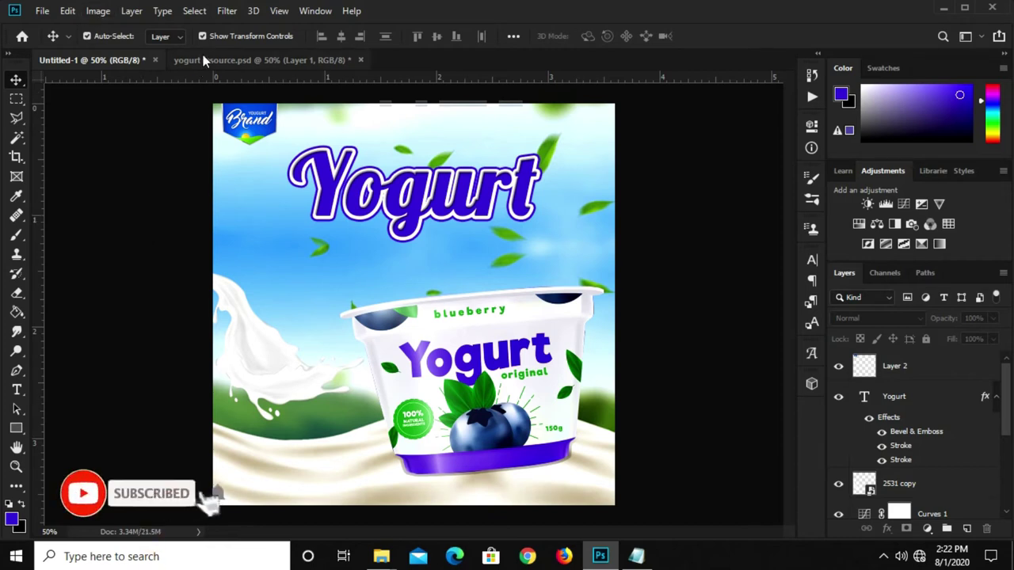
- Drag the single blueberry layer from yogurt resource.psd onto the ad canvas
{"action": "left_click", "coordinate": [203, 61]}
{"action": "left_click", "coordinate": [509, 194]}
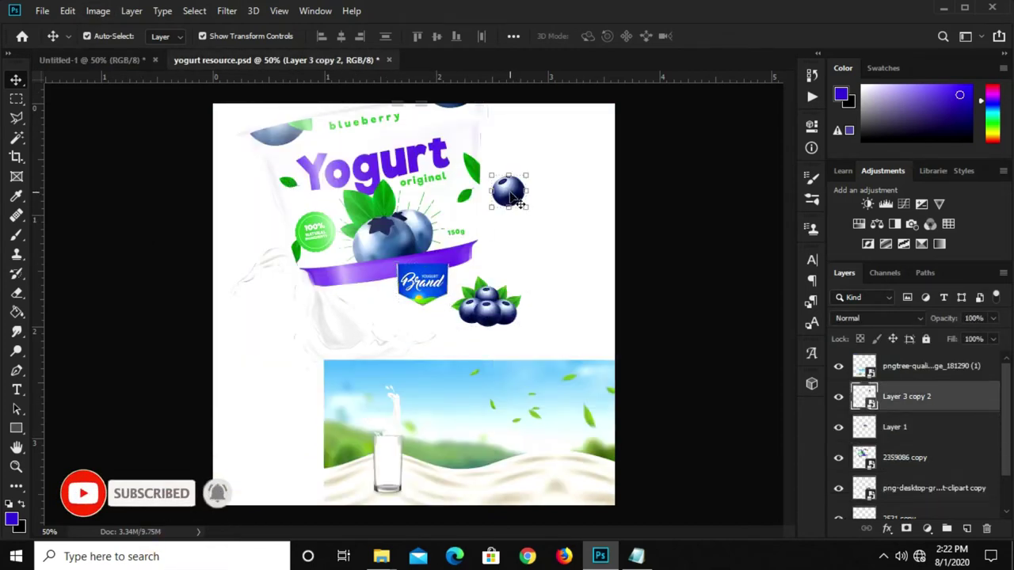
{"action": "left_click", "coordinate": [134, 61]}
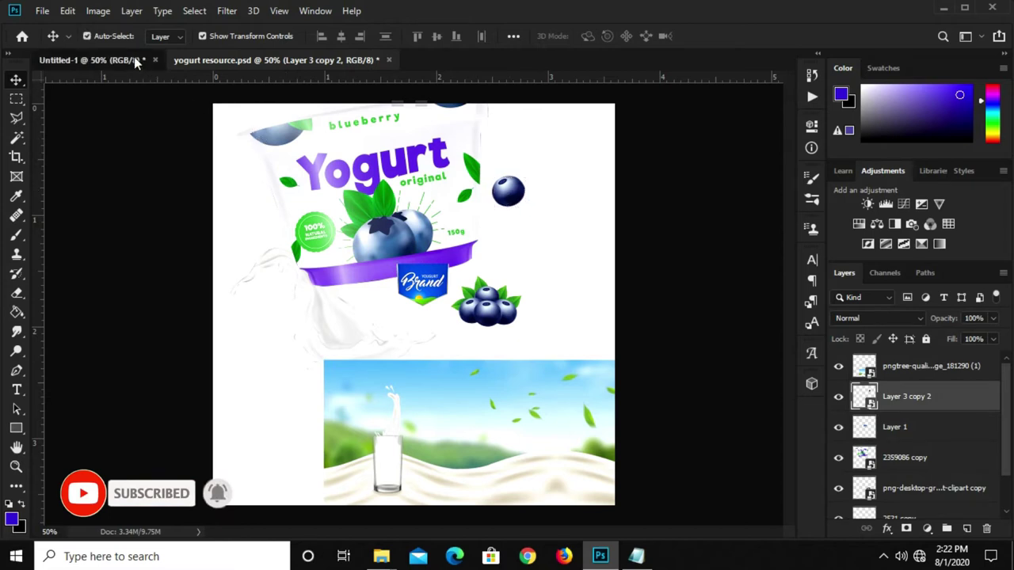
{"action": "mouse_move", "coordinate": [134, 61]}
{"action": "left_mouse_down"}
{"action": "mouse_move", "coordinate": [413, 313]}
{"action": "mouse_move", "coordinate": [299, 271]}
{"action": "left_mouse_up"}
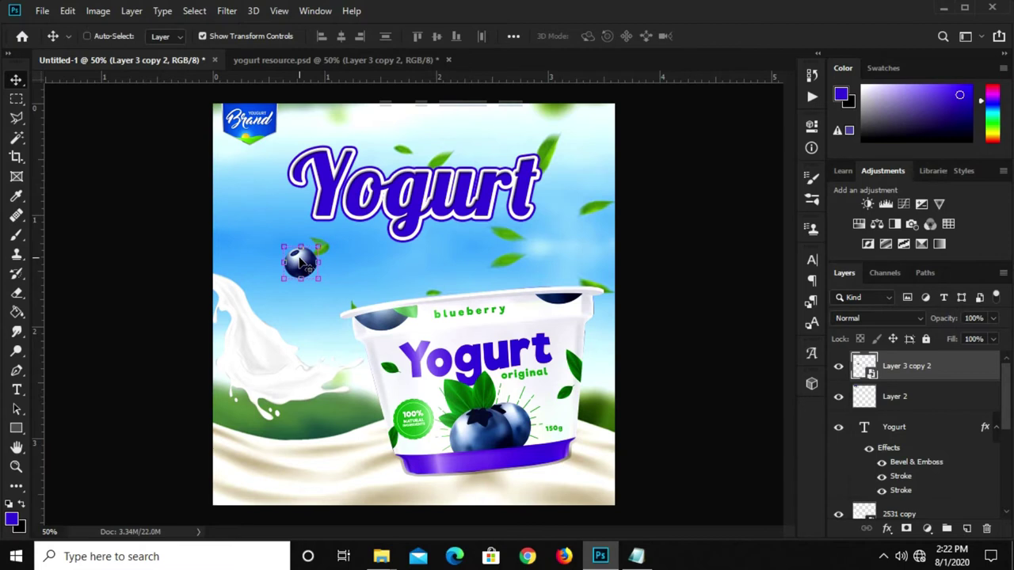
- Add two blueberry copies: one at the right edge, one smaller and tilted beside the cup
{"action": "key", "text": "ctrl+j"}
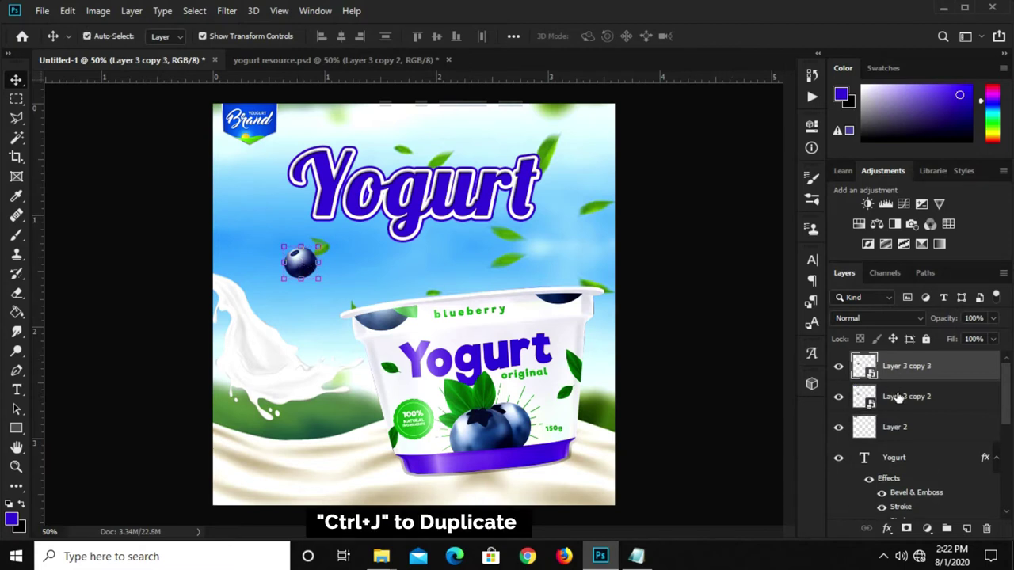
{"action": "mouse_move", "coordinate": [302, 264]}
{"action": "left_mouse_down"}
{"action": "mouse_move", "coordinate": [584, 256]}
{"action": "mouse_move", "coordinate": [606, 236]}
{"action": "left_mouse_up"}
{"action": "key", "text": "ctrl+j"}
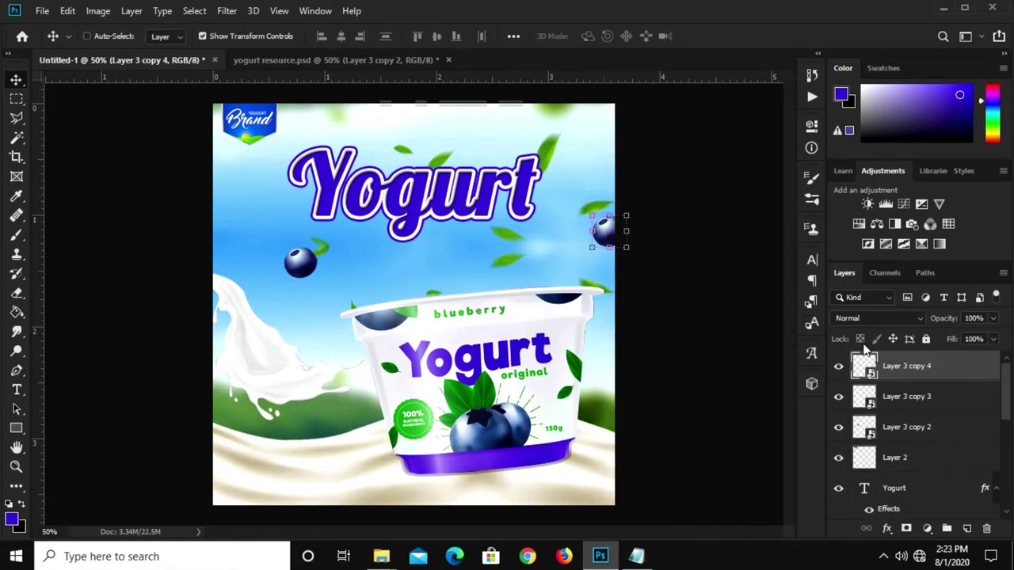
{"action": "left_click_drag", "start_coordinate": [600, 233], "coordinate": [610, 358]}
{"action": "key", "text": "ctrl+t"}
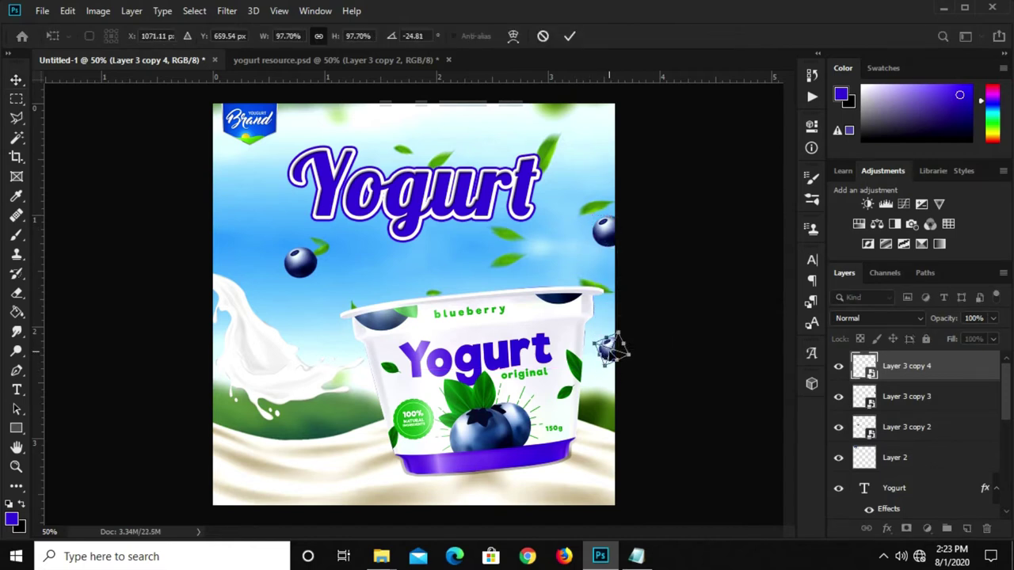
{"action": "key", "text": "Return"}
{"action": "left_click", "coordinate": [301, 271]}
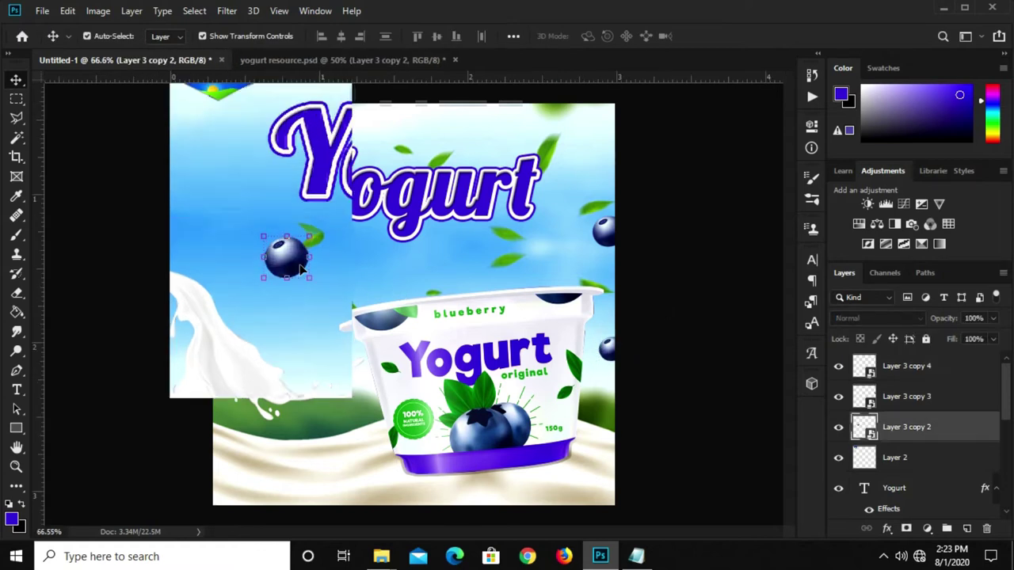
- Scale the left blueberry down to a smaller size
{"action": "scroll", "coordinate": [301, 271], "scroll_direction": "up", "scroll_amount": 1}
{"action": "key", "text": "ctrl+t"}
{"action": "left_click_drag", "start_coordinate": [309, 236], "coordinate": [279, 260]}
{"action": "key", "text": "Return"}
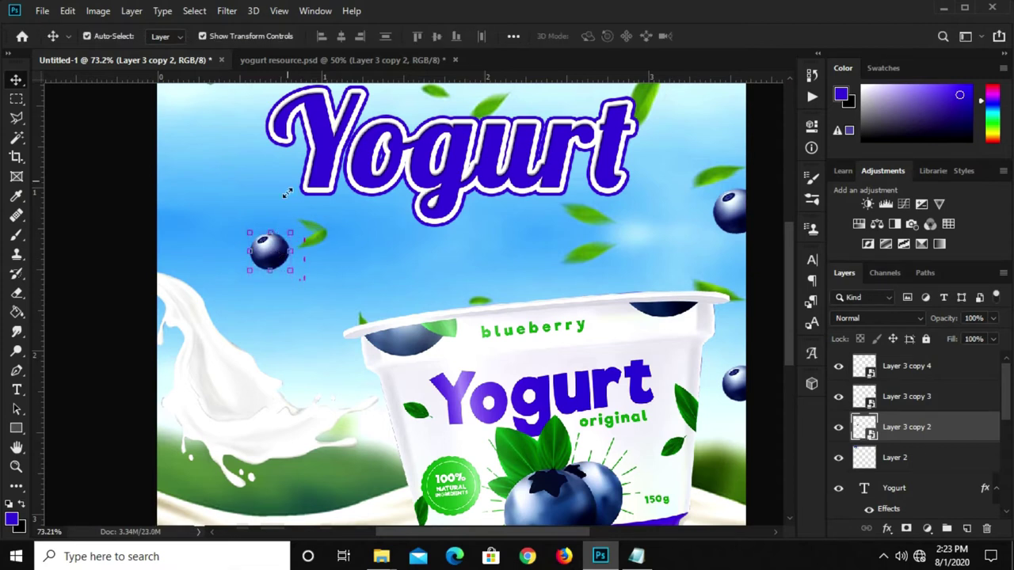
- Soften the blueberry with a 4.0 px Gaussian Blur, then duplicate it
{"action": "left_click", "coordinate": [223, 11]}
{"action": "mouse_move", "coordinate": [240, 208]}
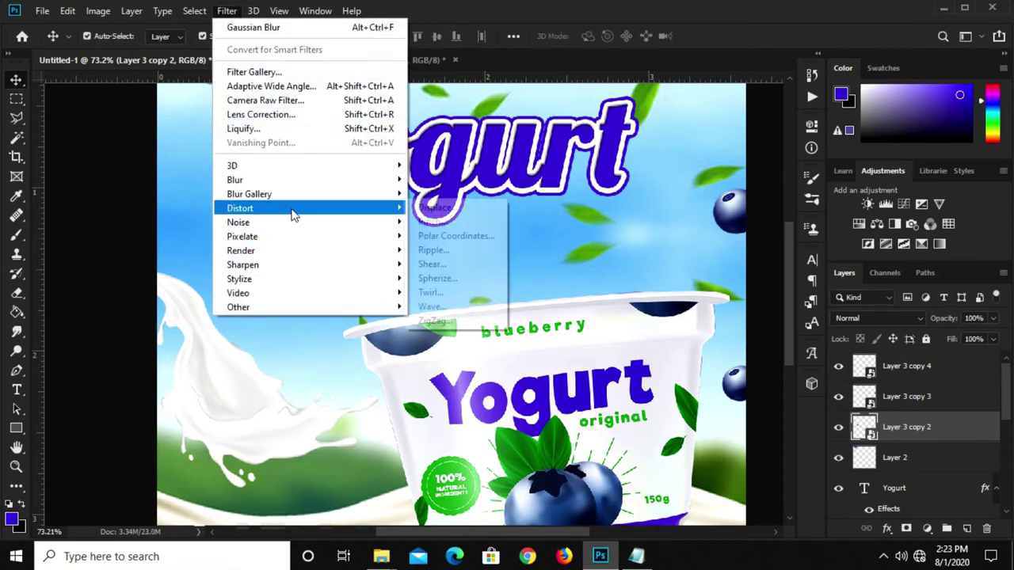
{"action": "left_click", "coordinate": [441, 236]}
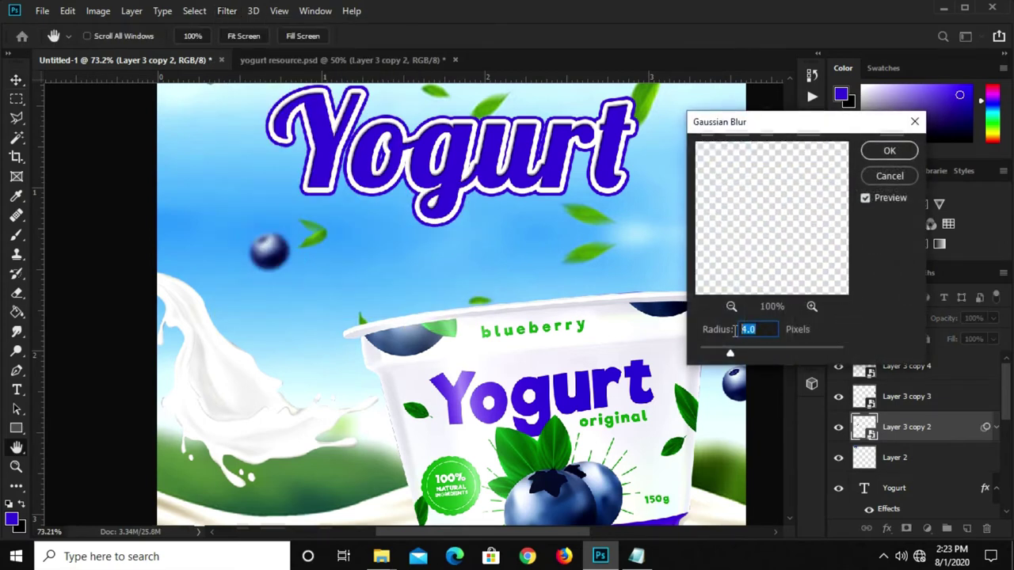
{"action": "left_click", "coordinate": [887, 151]}
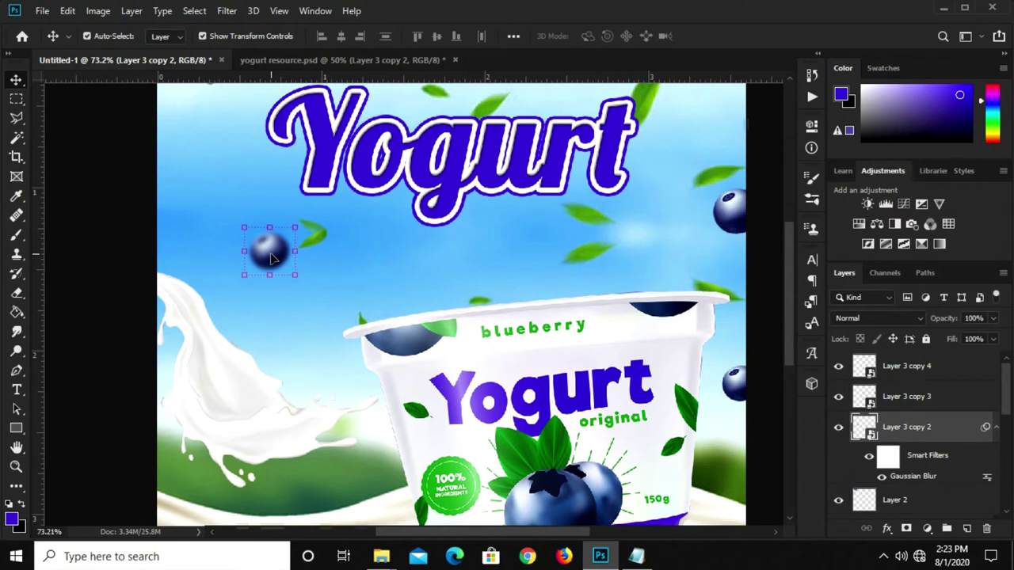
{"action": "key", "text": "ctrl+j"}
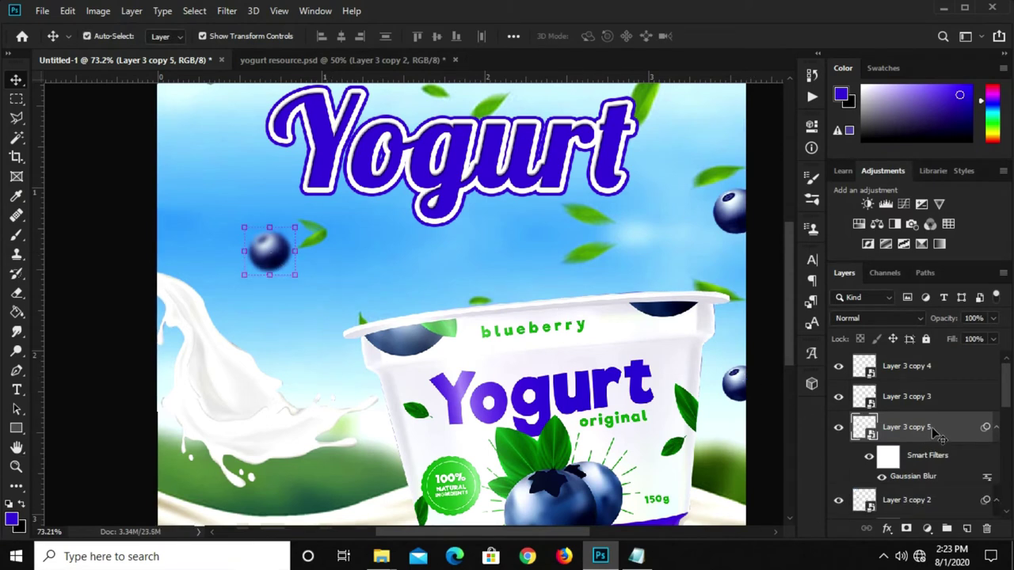
{"action": "scroll", "coordinate": [932, 427], "scroll_direction": "down", "scroll_amount": 2}
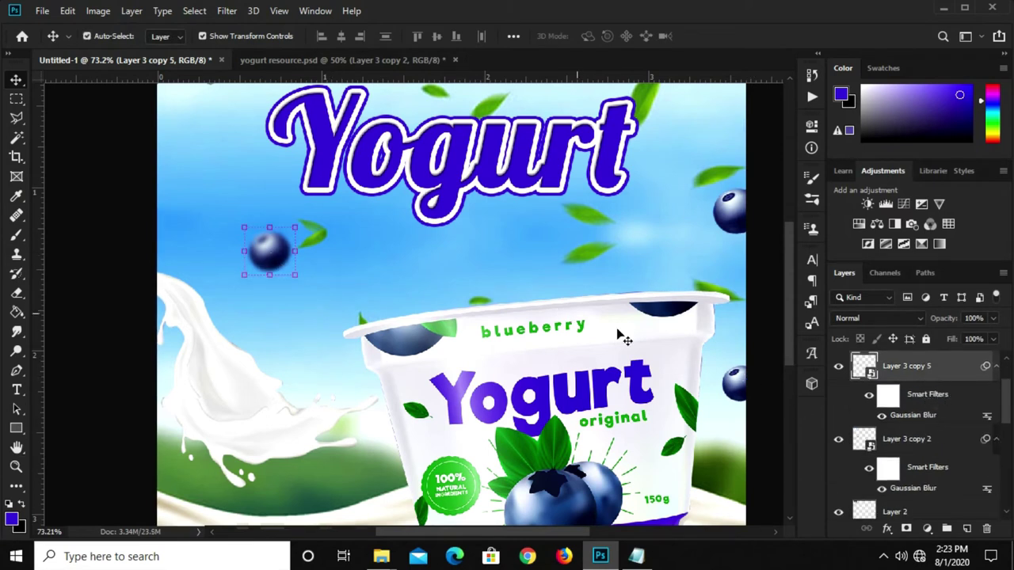
- Move the blurred blueberry copy beside the Yogurt title and shrink it
{"action": "mouse_move", "coordinate": [244, 248]}
{"action": "left_mouse_down"}
{"action": "mouse_move", "coordinate": [606, 225]}
{"action": "mouse_move", "coordinate": [677, 150]}
{"action": "left_mouse_up"}
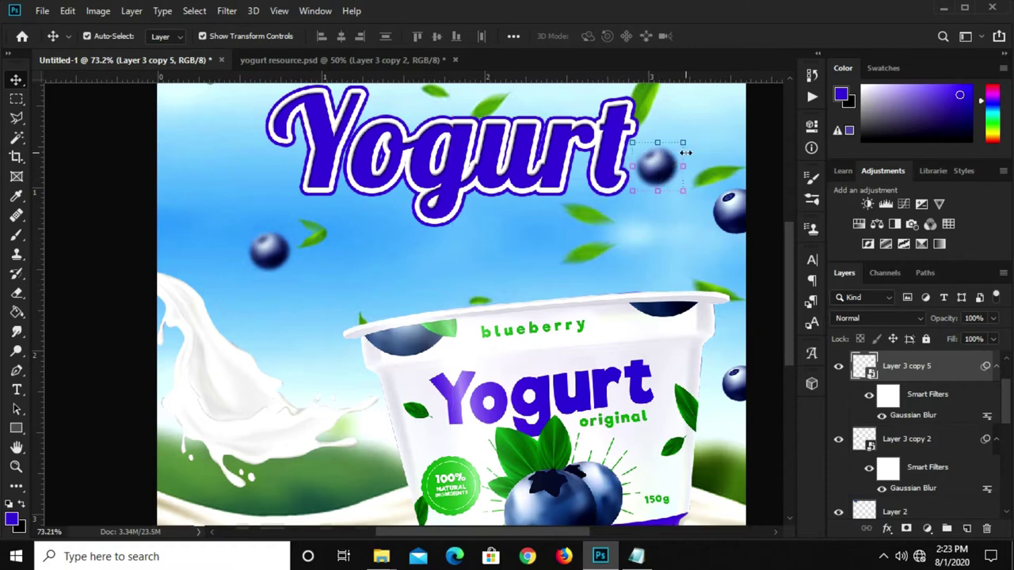
{"action": "left_click", "coordinate": [684, 146]}
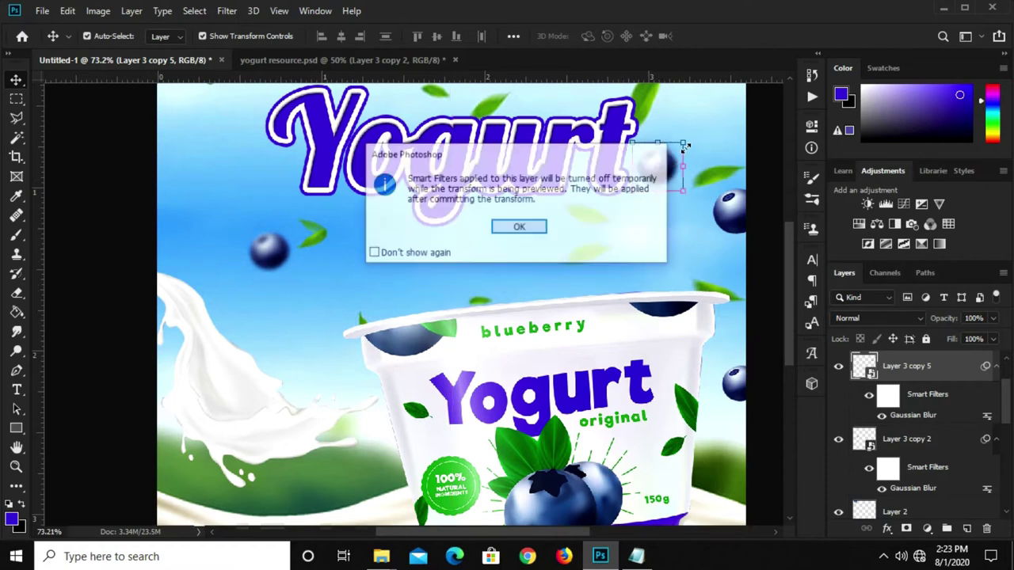
{"action": "left_click", "coordinate": [520, 227]}
{"action": "left_click_drag", "start_coordinate": [681, 145], "coordinate": [668, 159]}
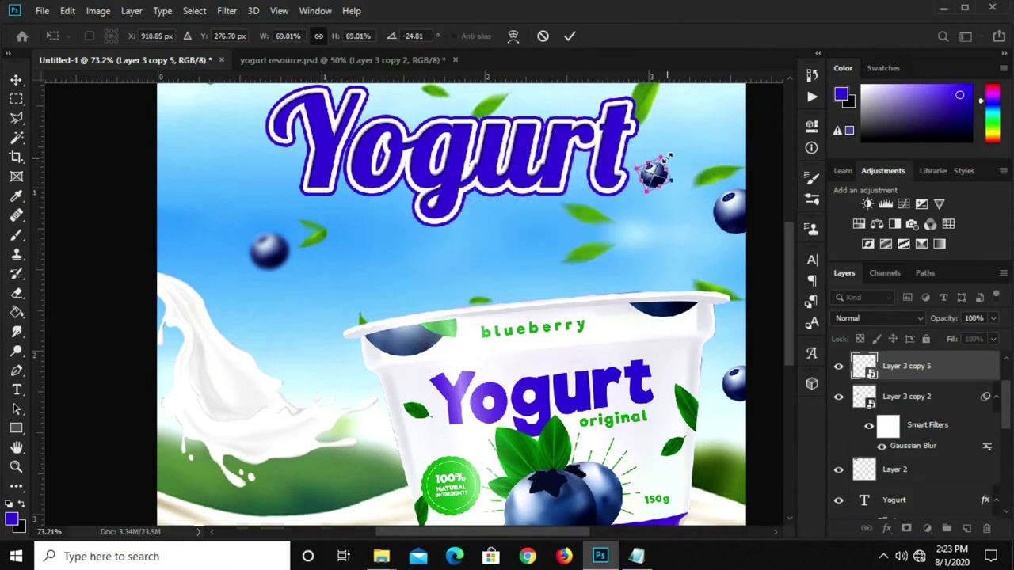
{"action": "key", "text": "Return"}
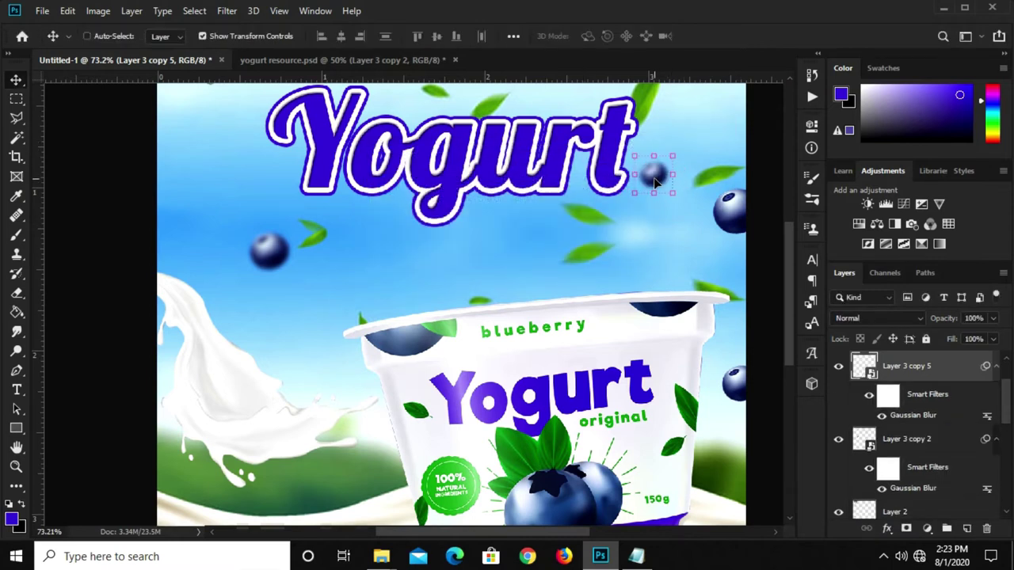
- Duplicate the small blurred blueberry and place the copy above the cup
{"action": "key", "text": "ctrl+j"}
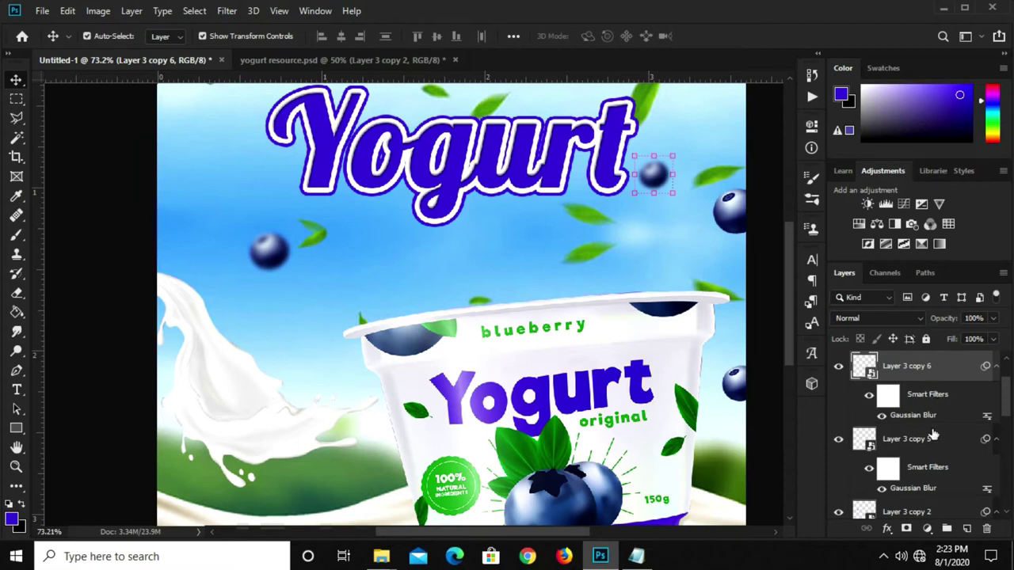
{"action": "mouse_move", "coordinate": [654, 182]}
{"action": "left_mouse_down"}
{"action": "mouse_move", "coordinate": [562, 268]}
{"action": "mouse_move", "coordinate": [536, 277]}
{"action": "left_mouse_up"}
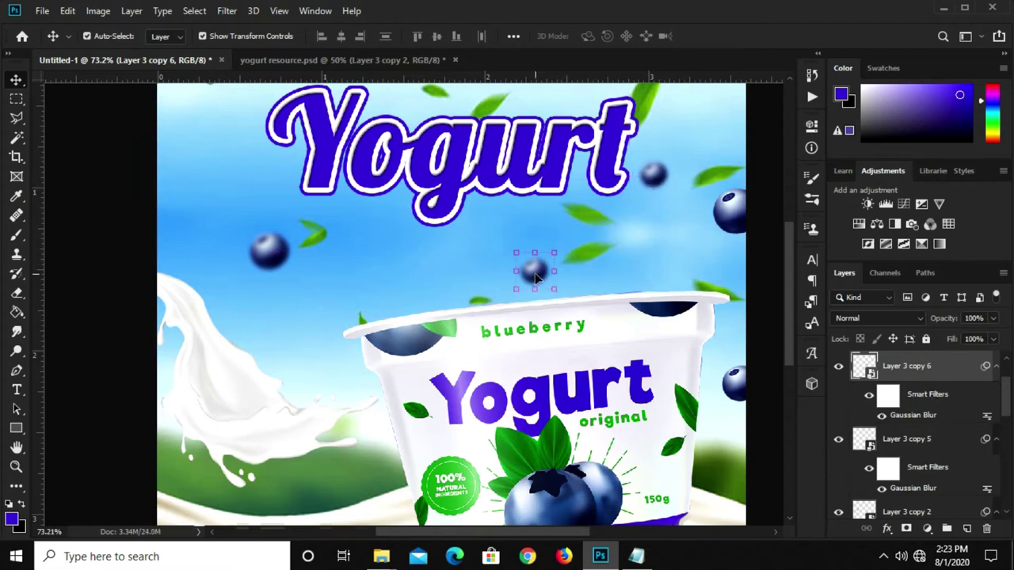
{"action": "key", "text": "ctrl+minus"}
{"action": "key", "text": "ctrl+minus"}
{"action": "left_click", "coordinate": [631, 245], "text": "ctrl"}
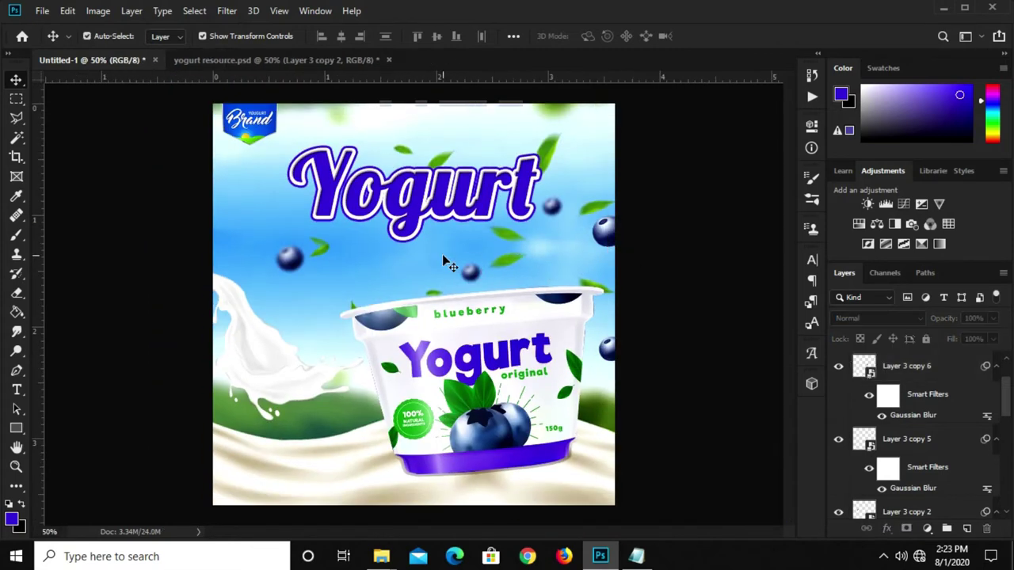
- Add the word 'New' in white (#ffffff) just below the Yogurt title
{"action": "left_click", "coordinate": [16, 390]}
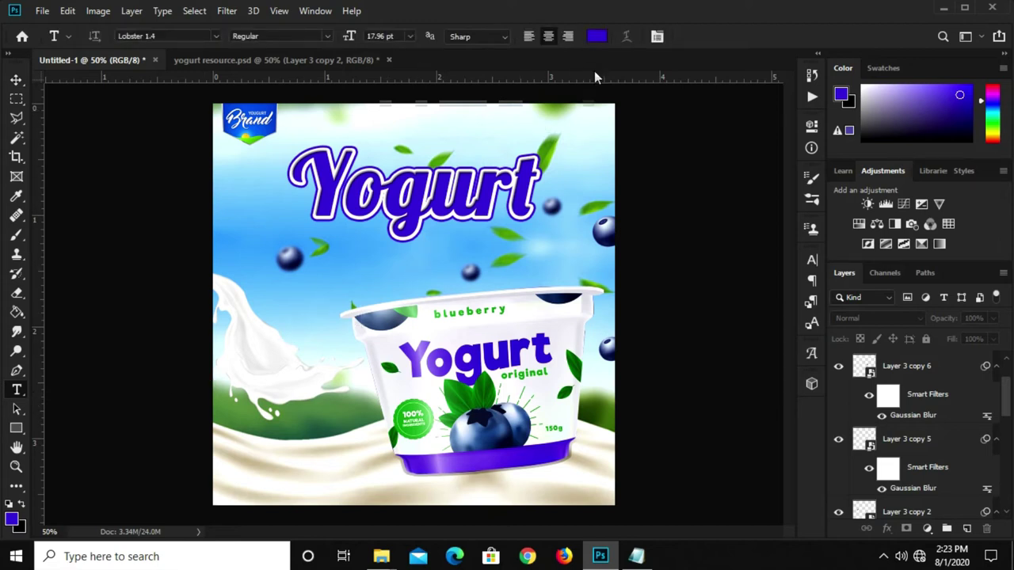
{"action": "left_click", "coordinate": [597, 38]}
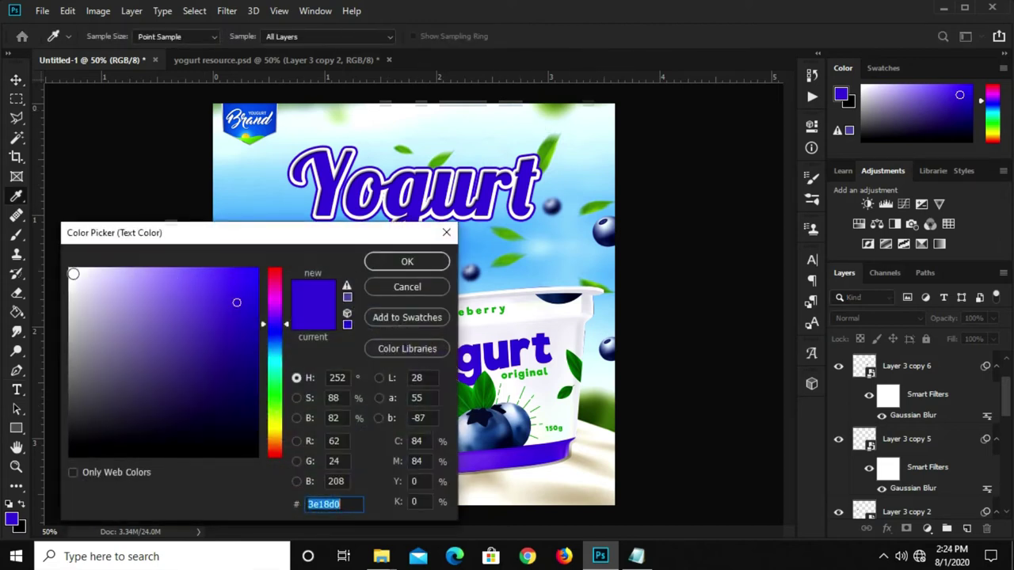
{"action": "type", "text": "ffffff"}
{"action": "left_click", "coordinate": [407, 261]}
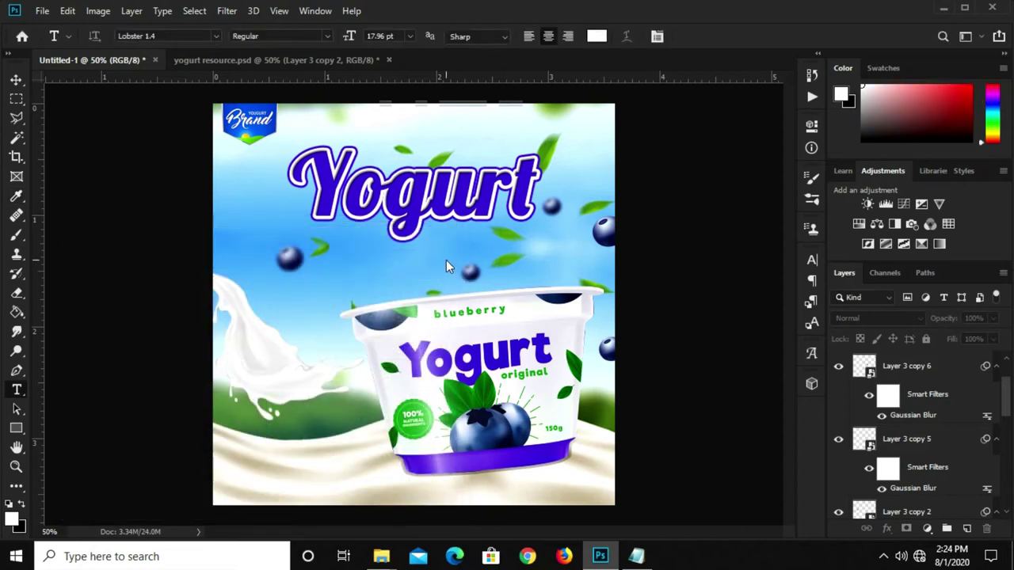
{"action": "left_click", "coordinate": [445, 257]}
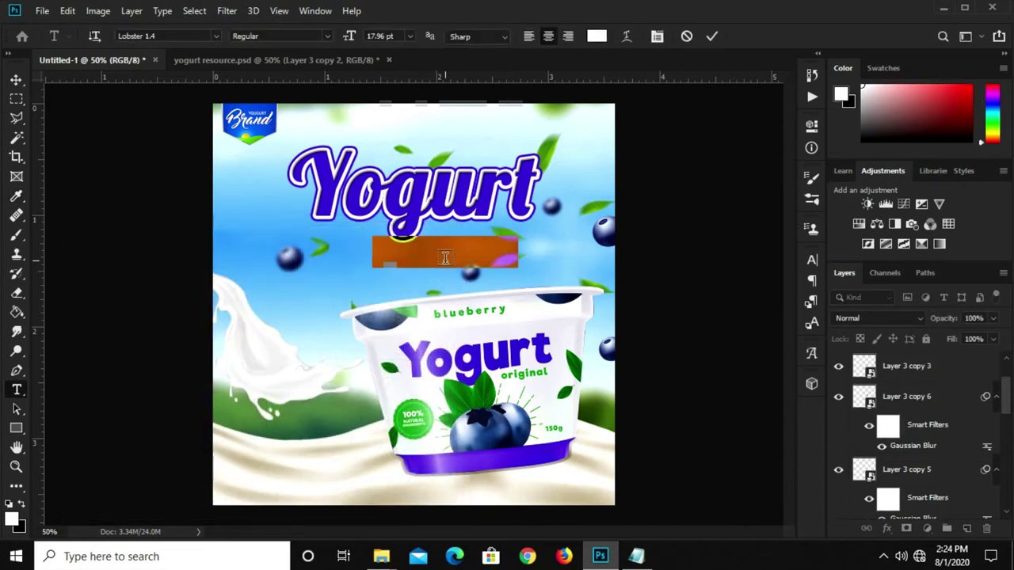
{"action": "type", "text": "New"}
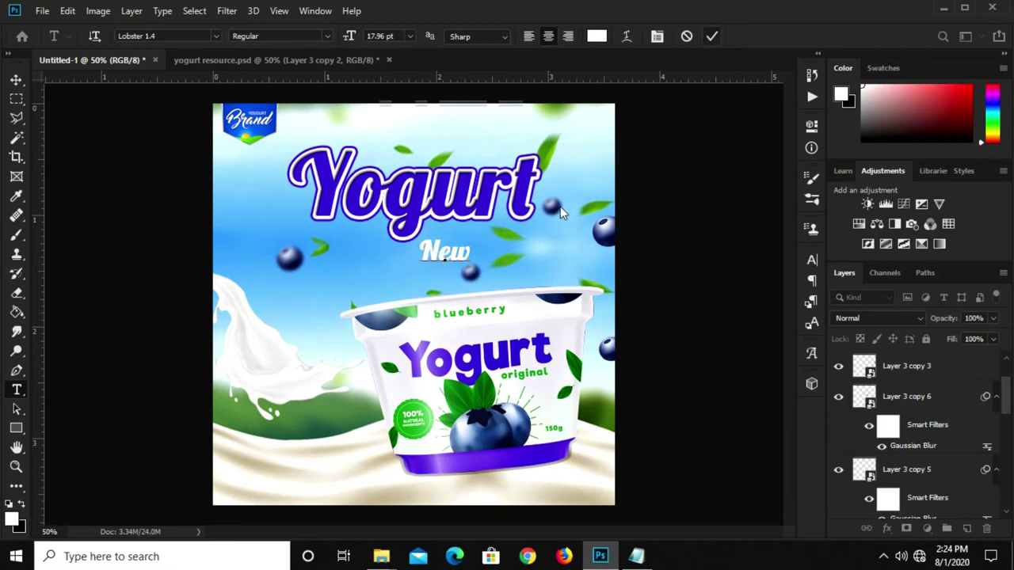
{"action": "key", "text": "ctrl+Return"}
- Change the New text's font to Harabara and align it under the title
{"action": "key", "text": "v"}
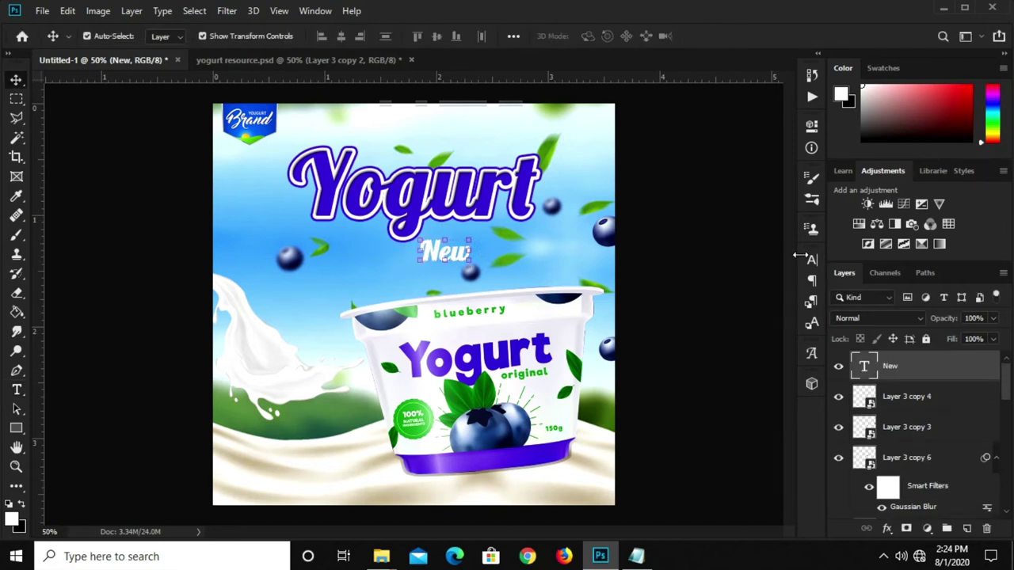
{"action": "left_click", "coordinate": [811, 262]}
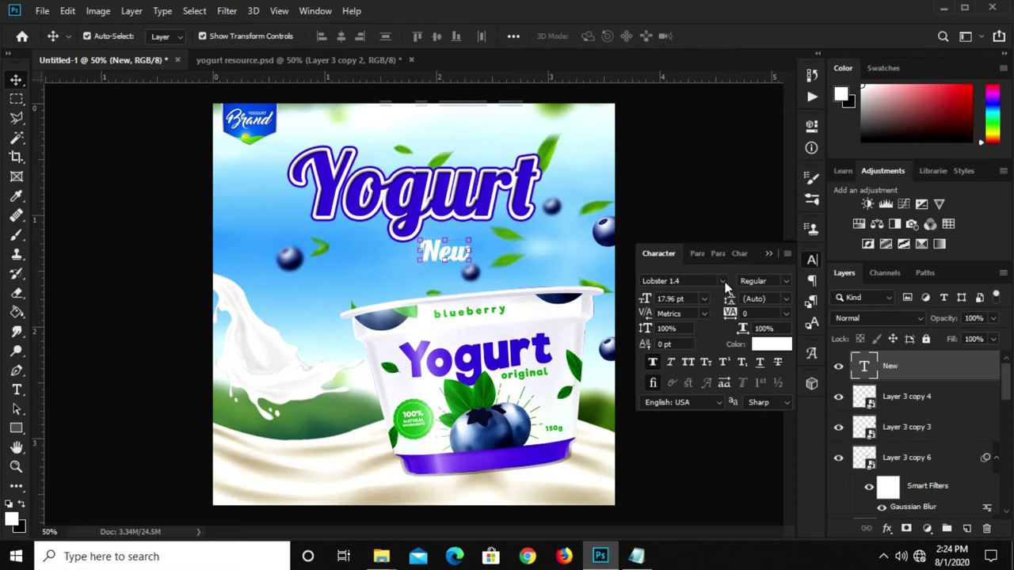
{"action": "left_click", "coordinate": [722, 281]}
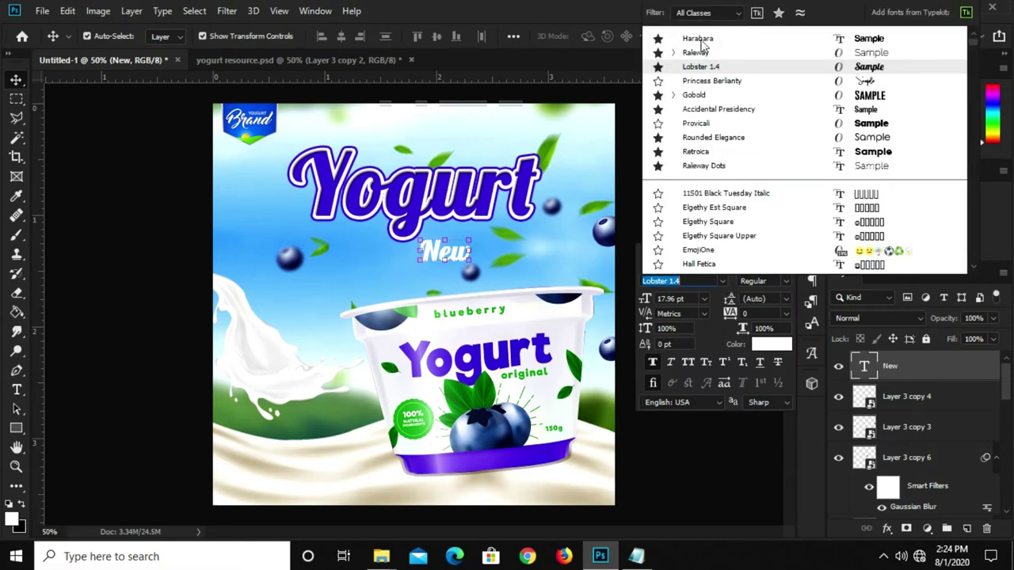
{"action": "left_click", "coordinate": [698, 39]}
{"action": "left_click", "coordinate": [657, 162]}
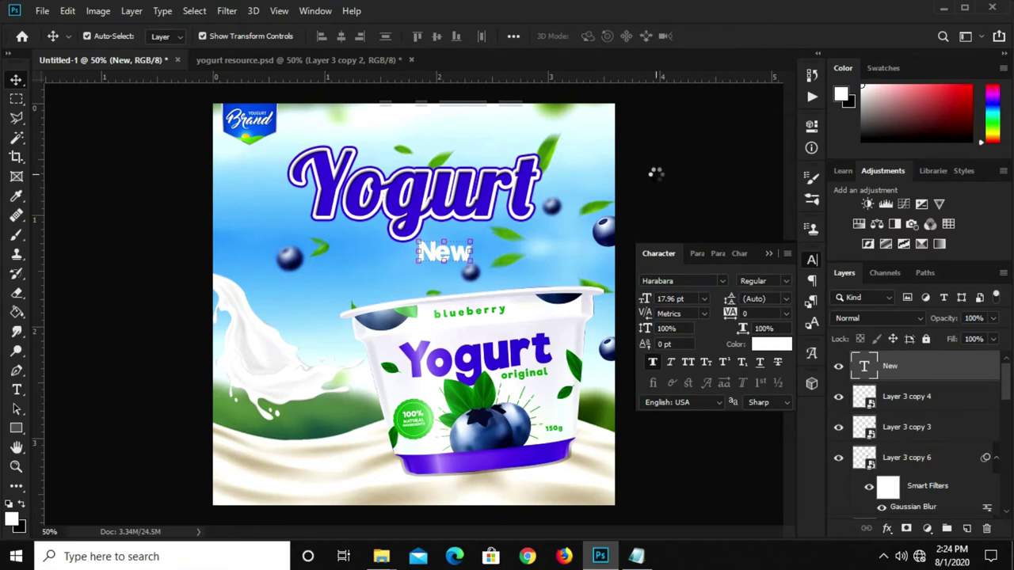
{"action": "scroll", "coordinate": [438, 260], "scroll_direction": "up", "scroll_amount": 3}
{"action": "left_click_drag", "start_coordinate": [430, 248], "coordinate": [441, 264]}
- Set New to 15 pt and place a duplicate directly beneath it
{"action": "left_click", "coordinate": [657, 298]}
{"action": "type", "text": "15"}
{"action": "key", "text": "Return"}
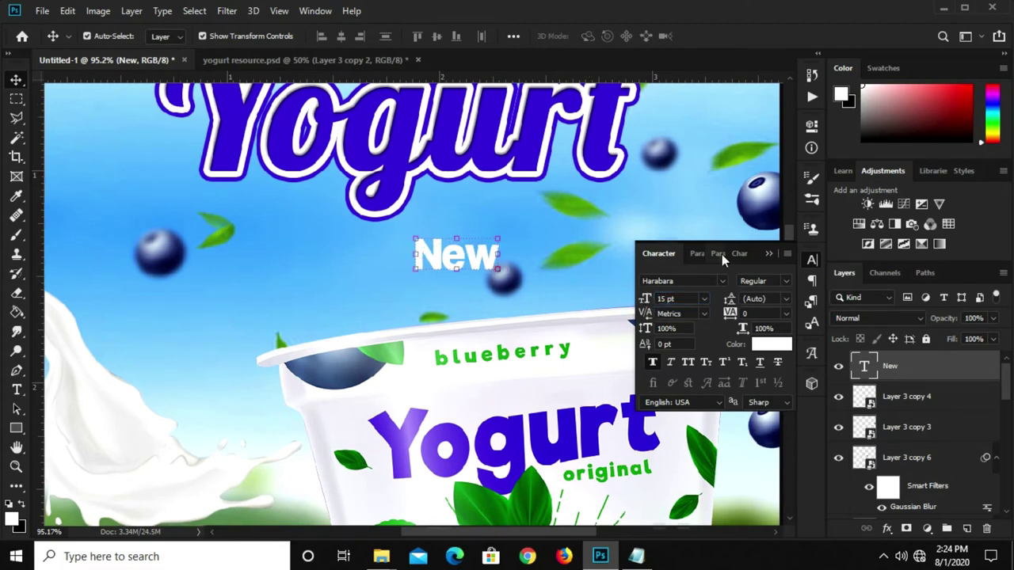
{"action": "left_click", "coordinate": [767, 255]}
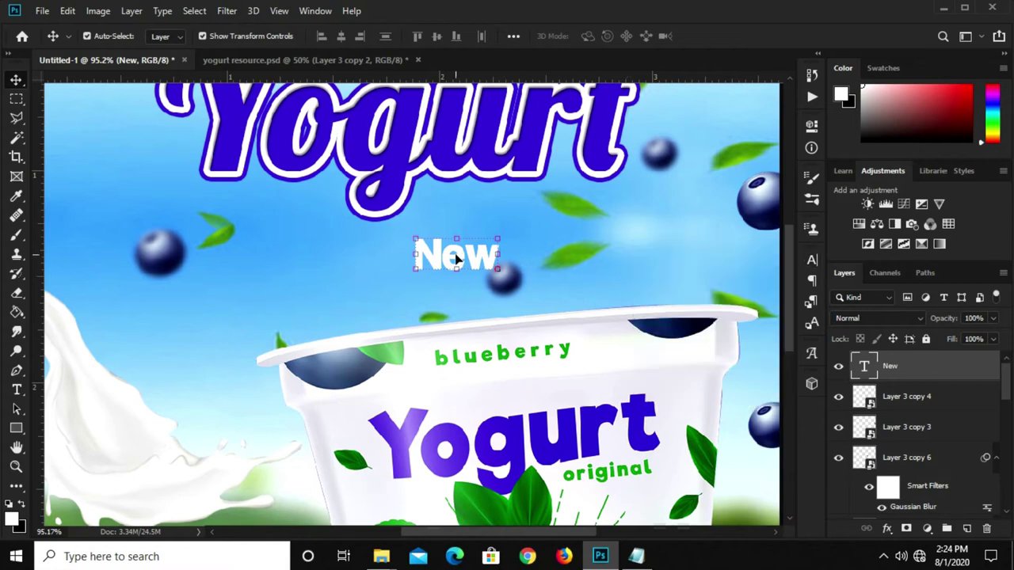
{"action": "scroll", "coordinate": [458, 258], "scroll_direction": "up", "scroll_amount": 2}
{"action": "left_click_drag", "start_coordinate": [458, 250], "coordinate": [454, 298]}
- Retype the duplicated 'New' text as 'Flavour'
{"action": "key", "text": "t"}
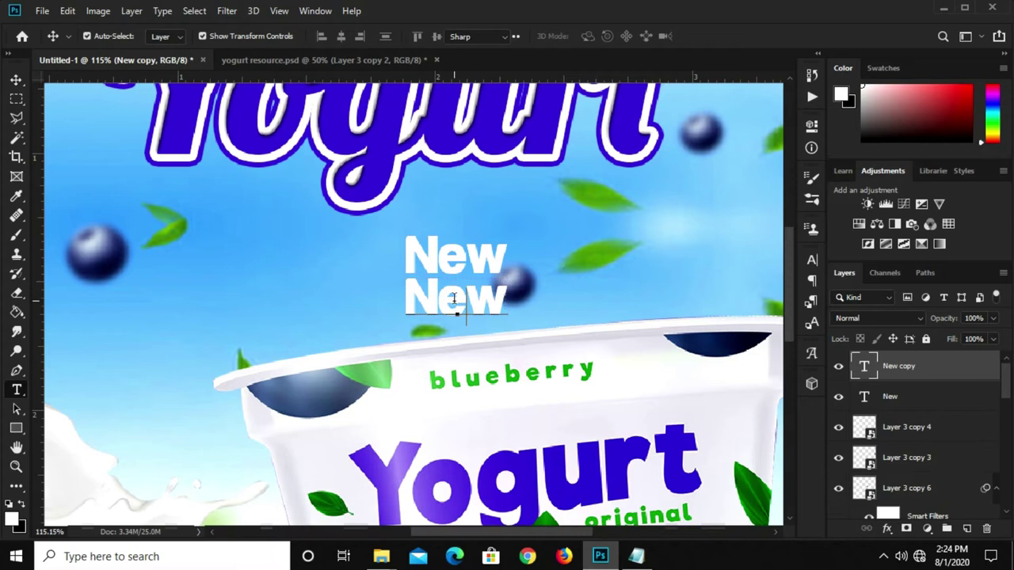
{"action": "double_click", "coordinate": [454, 301]}
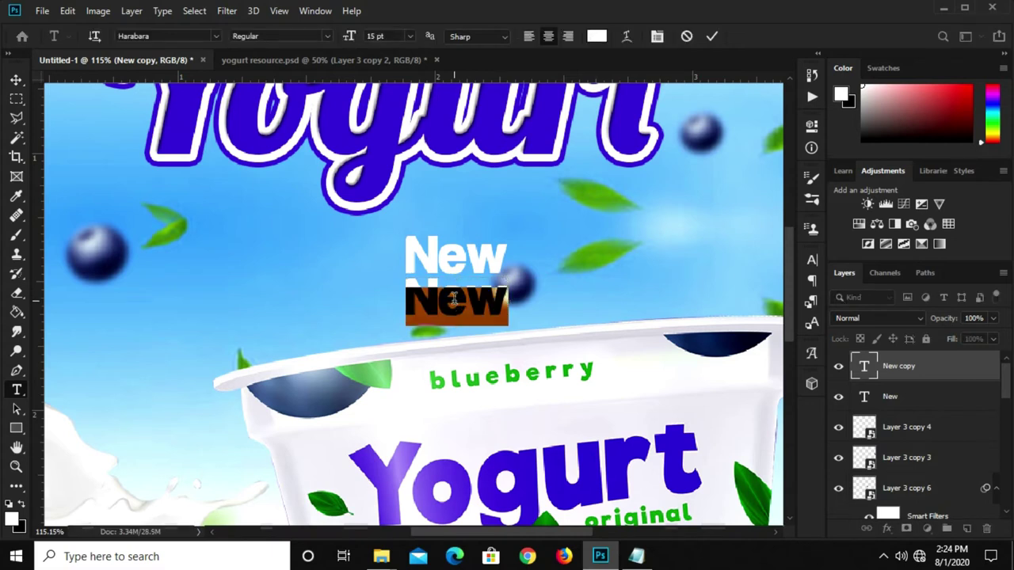
{"action": "type", "text": "Flavour"}
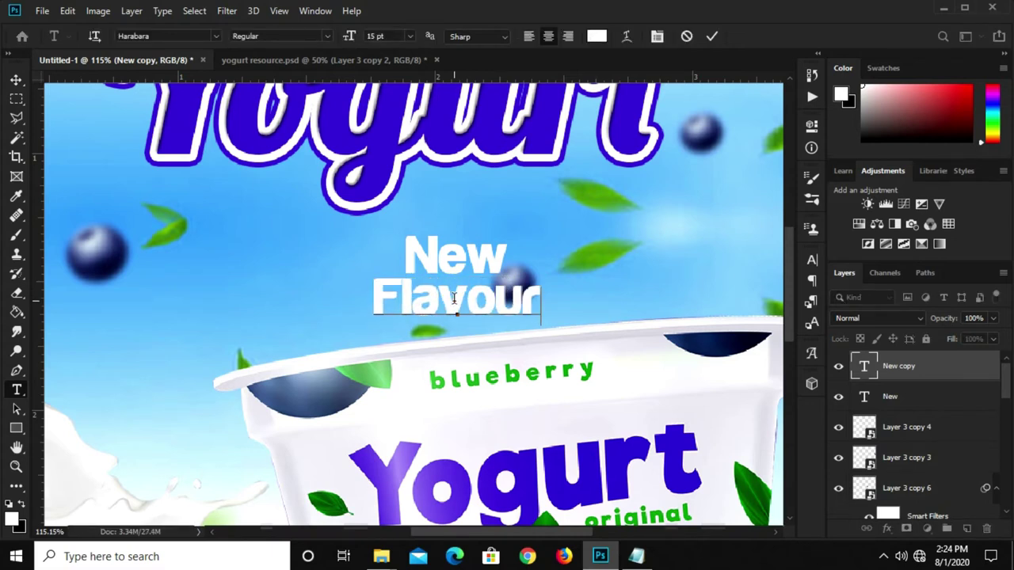
{"action": "left_click", "coordinate": [711, 37]}
{"action": "key", "text": "v"}
- Scale Flavour down to about 58% so it sits neatly under New
{"action": "key", "text": "ctrl+t"}
{"action": "mouse_move", "coordinate": [469, 278]}
{"action": "left_mouse_down"}
{"action": "mouse_move", "coordinate": [468, 289]}
{"action": "mouse_move", "coordinate": [487, 271]}
{"action": "mouse_move", "coordinate": [479, 293]}
{"action": "left_mouse_up"}
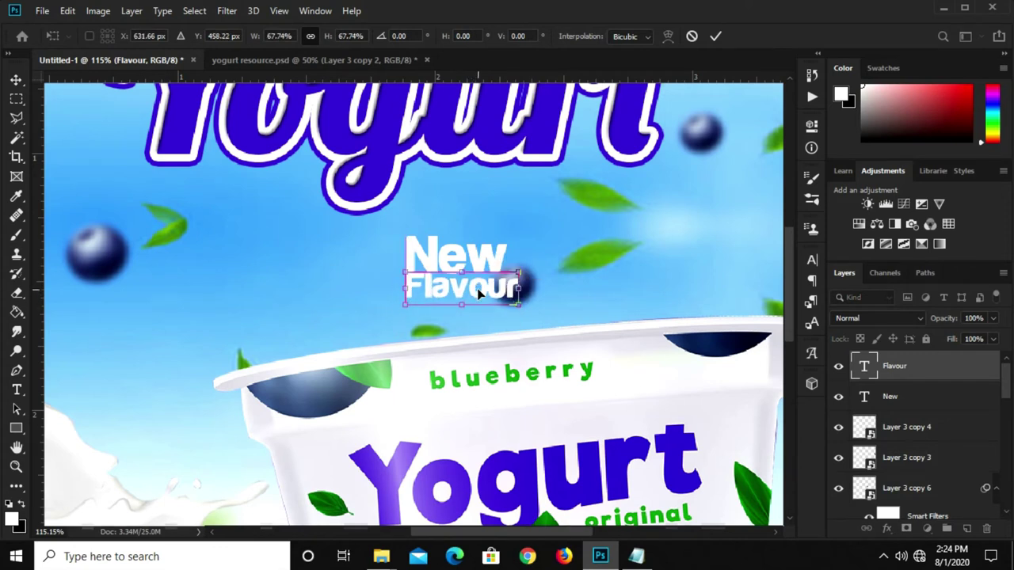
{"action": "left_click_drag", "start_coordinate": [520, 305], "coordinate": [506, 304]}
{"action": "key", "text": "Return"}
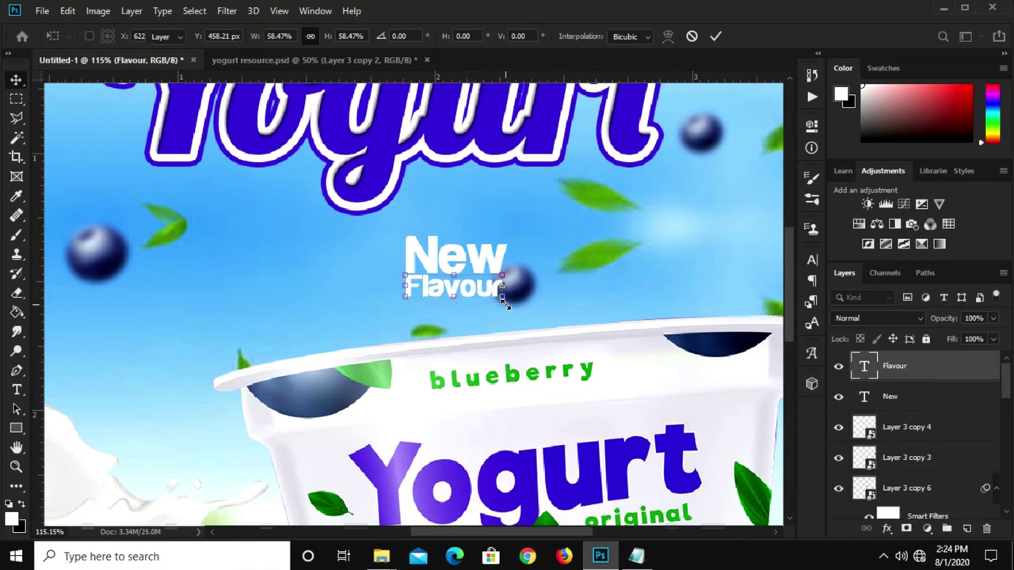
{"action": "left_click", "coordinate": [521, 280]}
{"action": "left_click", "coordinate": [487, 271]}
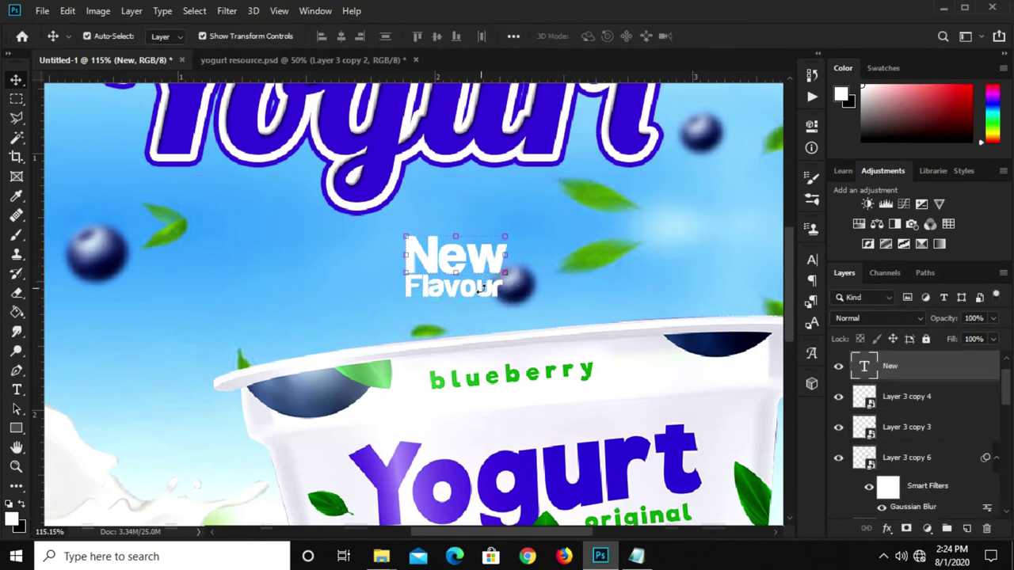
- Enlarge the New and Flavour text lines together to about 124%
{"action": "scroll", "coordinate": [927, 410], "scroll_direction": "up", "scroll_amount": 1}
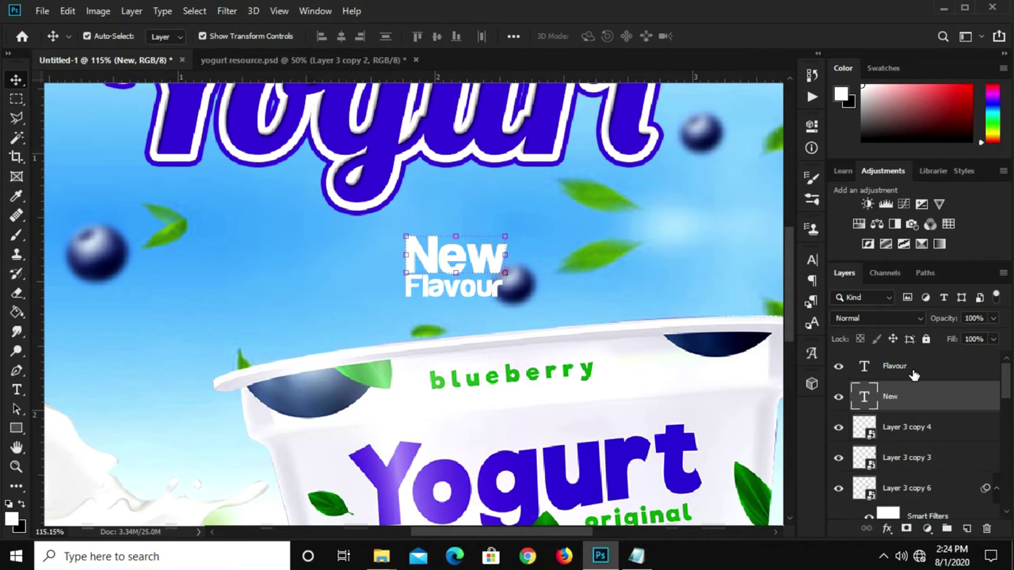
{"action": "left_click", "coordinate": [914, 375], "text": "shift"}
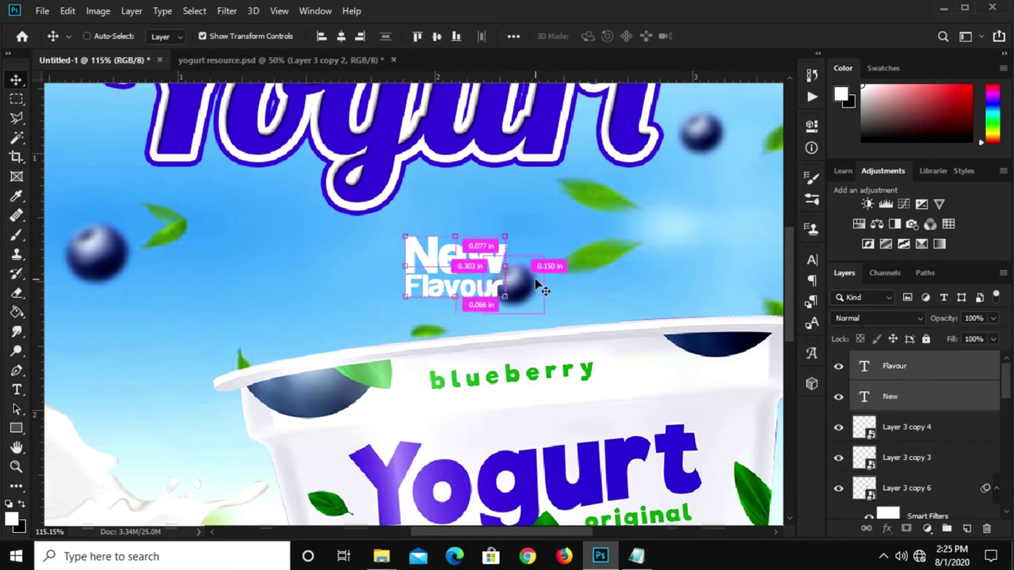
{"action": "left_click_drag", "start_coordinate": [505, 297], "coordinate": [538, 317]}
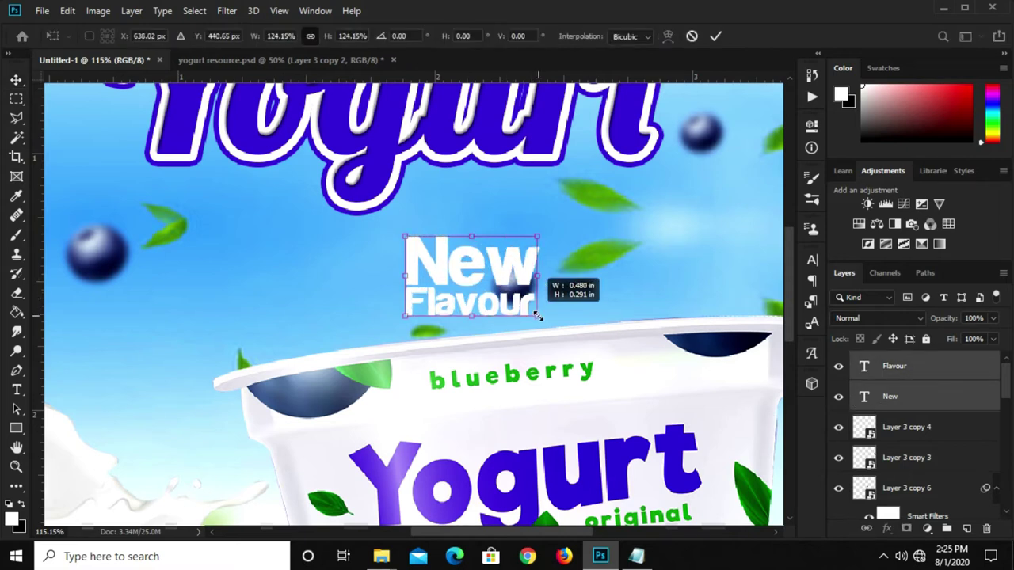
{"action": "key", "text": "Return"}
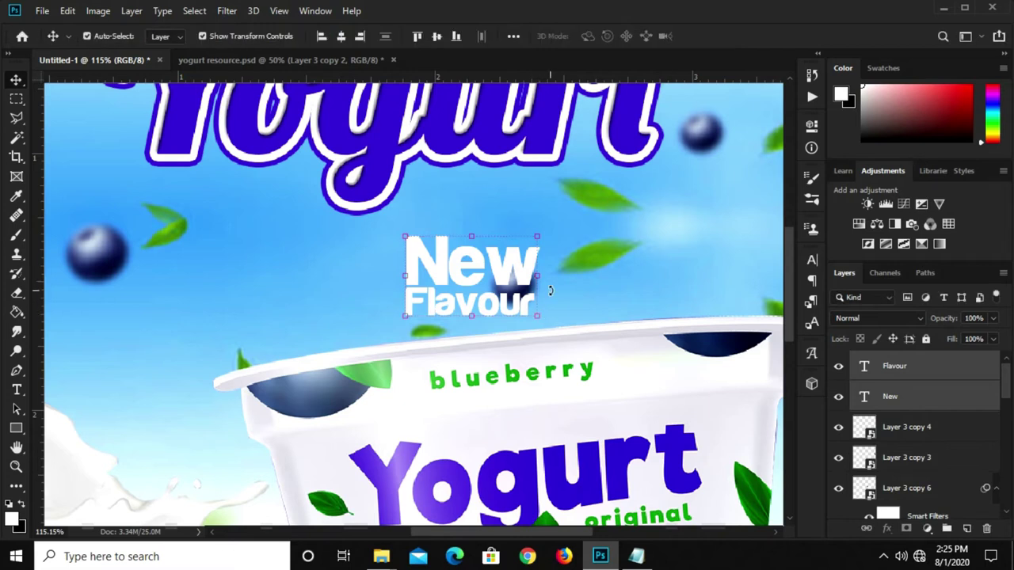
- Tilt the New Flavour tagline about 7 degrees and raise it slightly
{"action": "key", "text": "ctrl+t"}
{"action": "left_click_drag", "start_coordinate": [551, 305], "coordinate": [559, 283]}
{"action": "left_click_drag", "start_coordinate": [475, 285], "coordinate": [478, 275]}
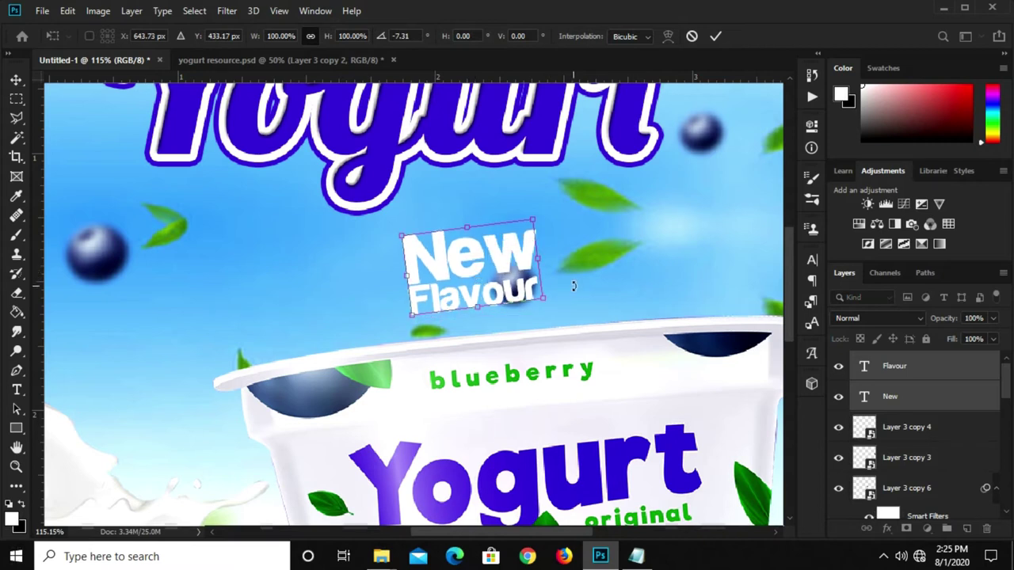
{"action": "key", "text": "Return"}
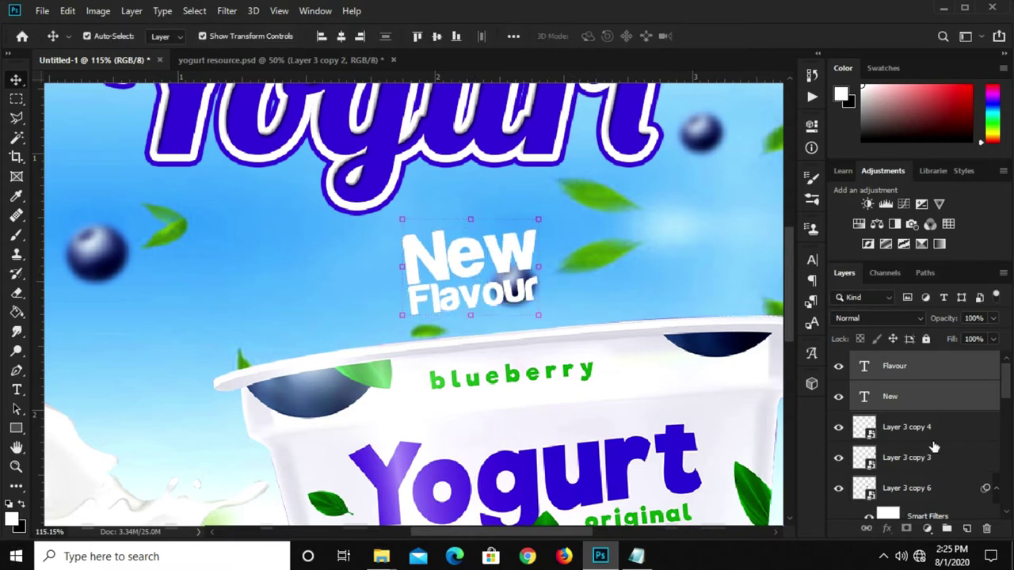
{"action": "left_click", "coordinate": [934, 441]}
{"action": "left_click", "coordinate": [515, 283]}
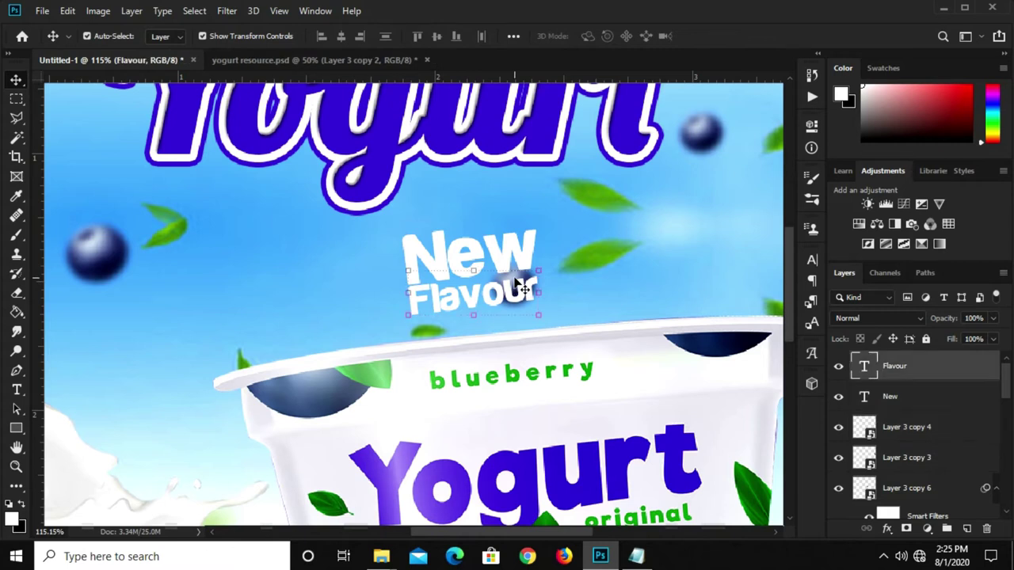
- Find the Layer 3 copy 6 blueberry behind Flavour and move it left of the tagline
{"action": "right_click", "coordinate": [514, 282]}
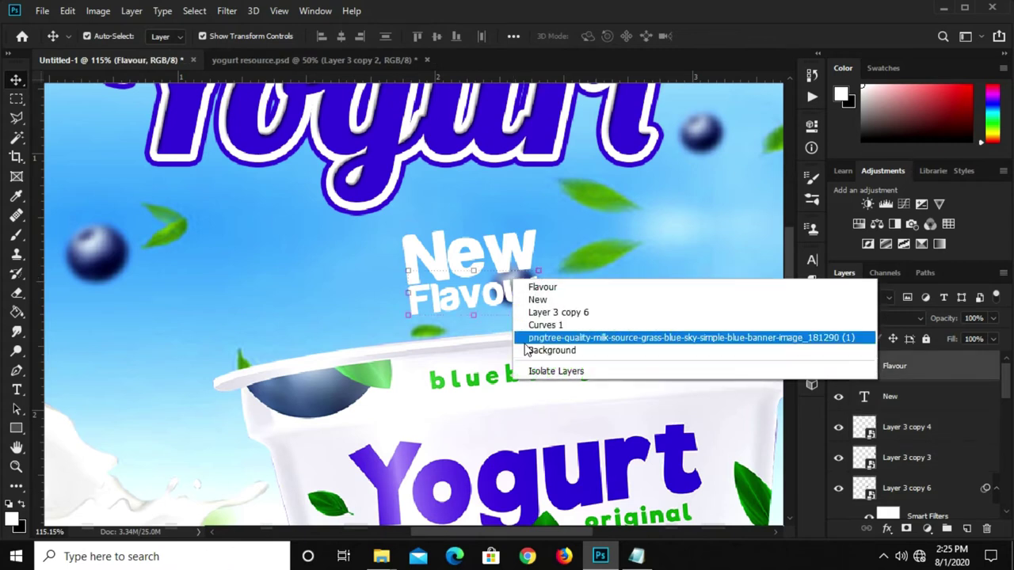
{"action": "left_click", "coordinate": [567, 240]}
{"action": "left_click", "coordinate": [562, 284]}
{"action": "left_click", "coordinate": [519, 285]}
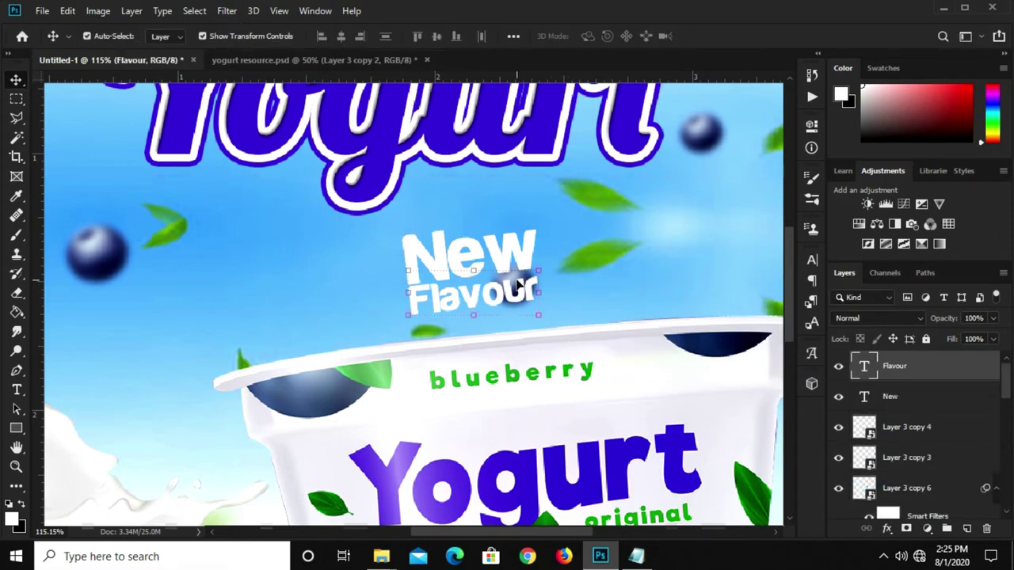
{"action": "left_click", "coordinate": [930, 440]}
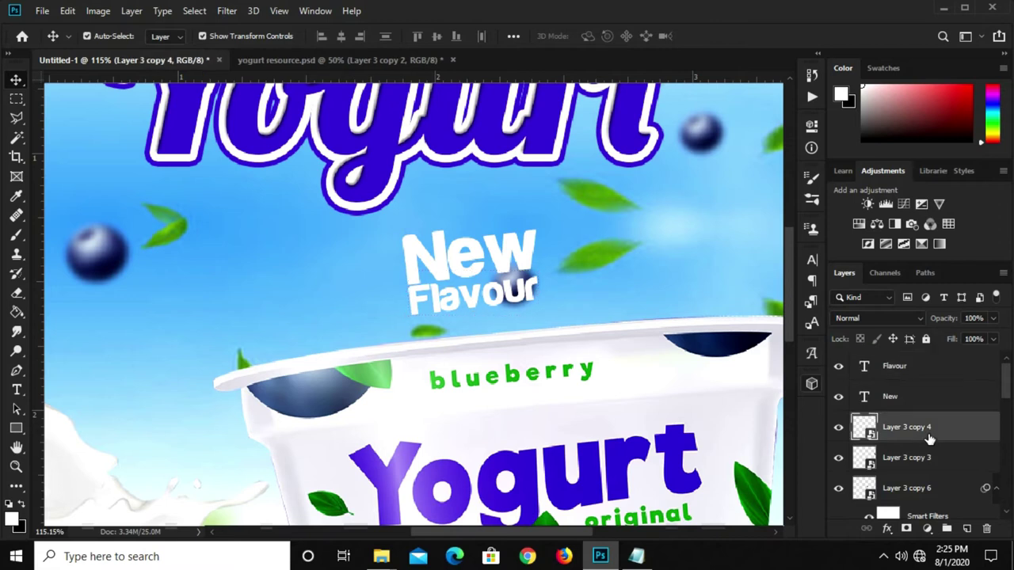
{"action": "scroll", "coordinate": [930, 440], "scroll_direction": "down", "scroll_amount": 2}
{"action": "scroll", "coordinate": [929, 440], "scroll_direction": "up", "scroll_amount": 1}
{"action": "left_click", "coordinate": [915, 406]}
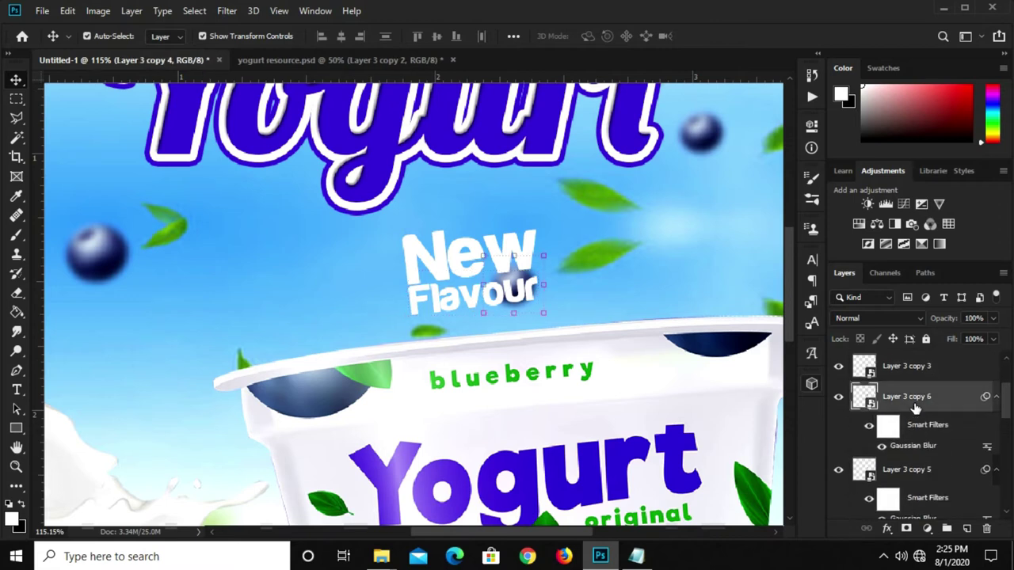
{"action": "key", "text": "ctrl+t"}
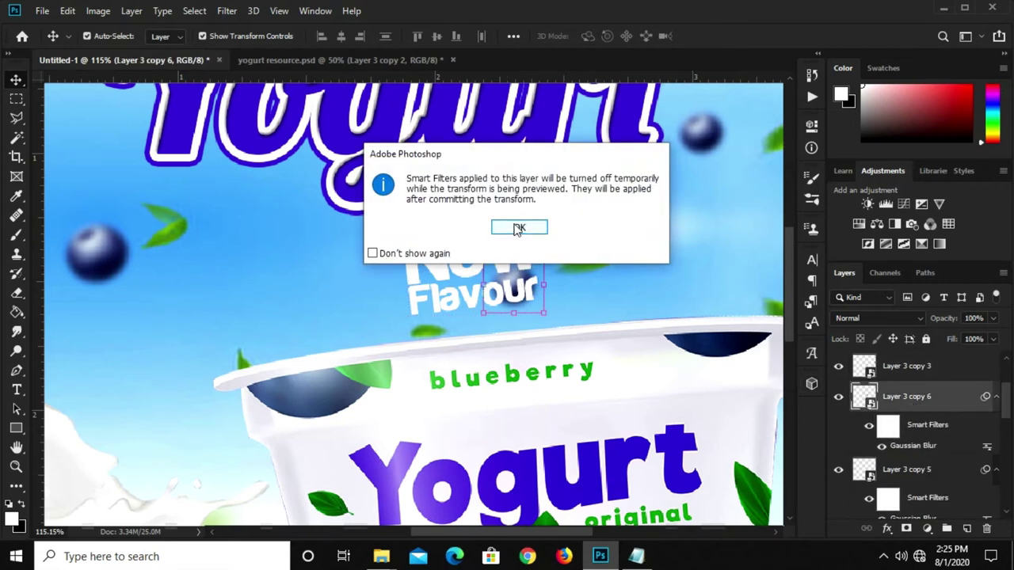
{"action": "left_click", "coordinate": [519, 226]}
{"action": "left_click_drag", "start_coordinate": [515, 279], "coordinate": [337, 295]}
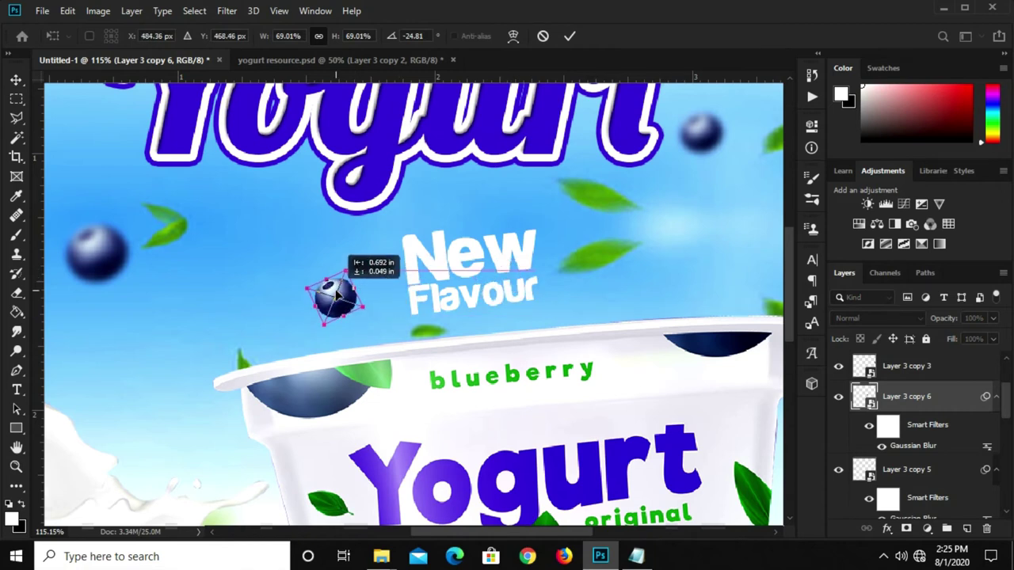
- Commit the blueberry move and convert New and Flavour into one Flavour smart object
{"action": "key", "text": "Return"}
{"action": "left_click", "coordinate": [451, 268]}
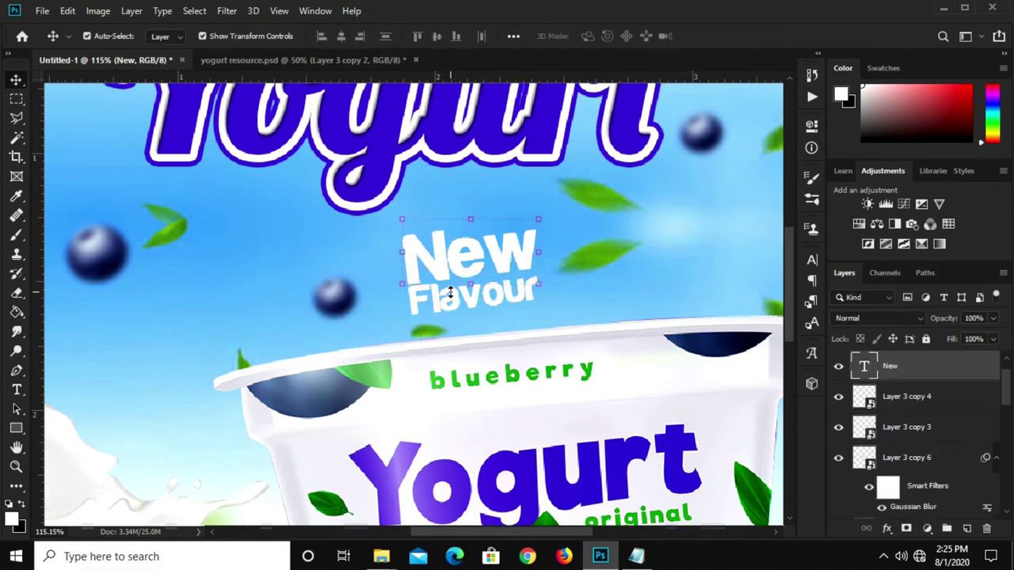
{"action": "scroll", "coordinate": [943, 408], "scroll_direction": "up", "scroll_amount": 1}
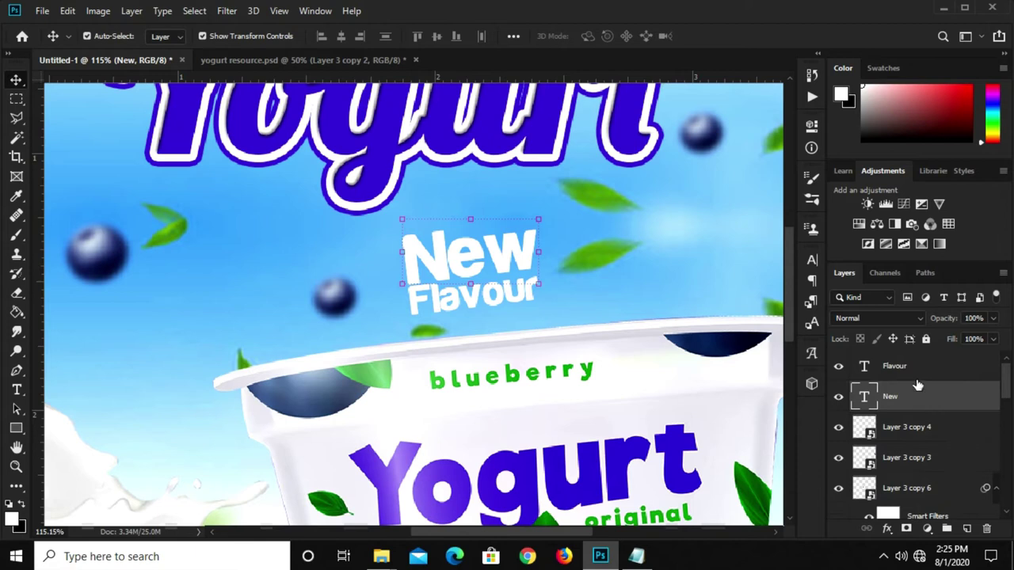
{"action": "left_click", "coordinate": [917, 372], "text": "shift"}
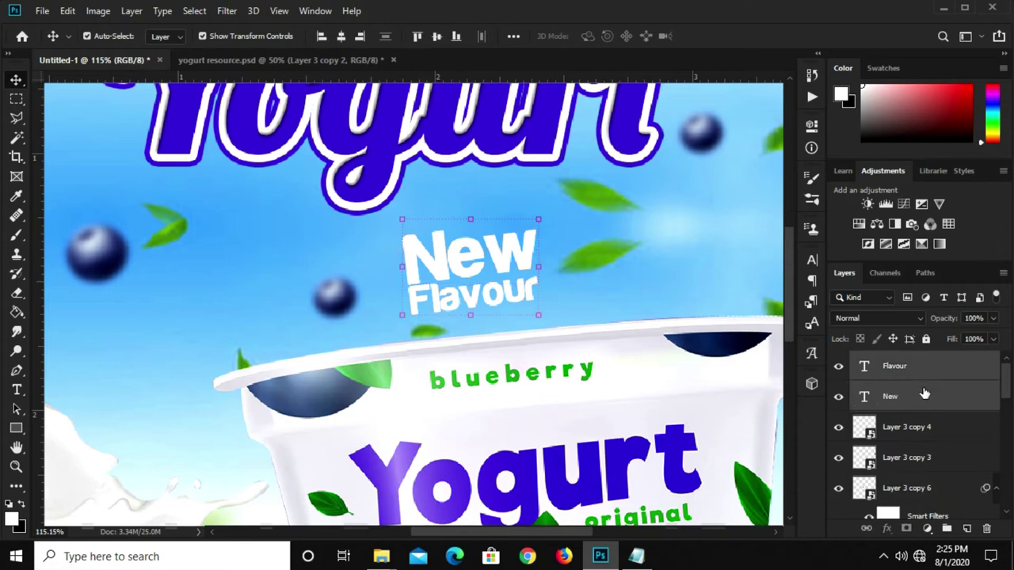
{"action": "right_click", "coordinate": [923, 390]}
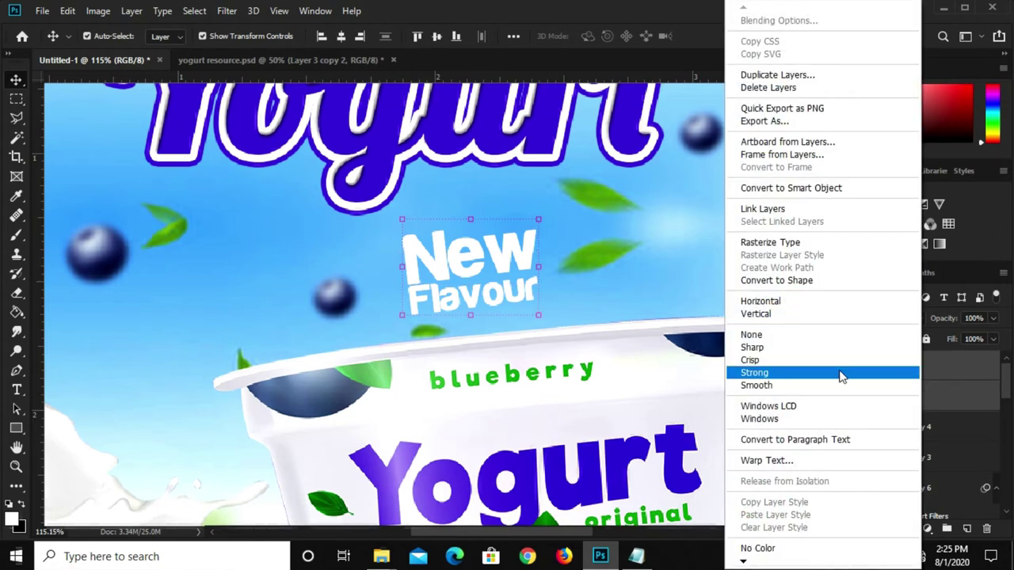
{"action": "left_click", "coordinate": [784, 188]}
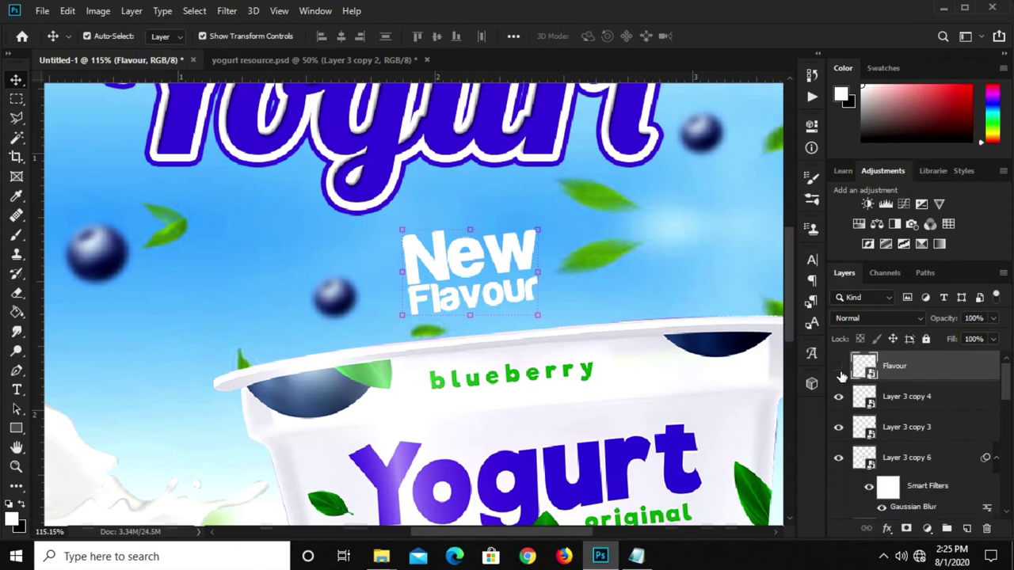
- Toggle the Flavour smart object's visibility to check it, then show the layer effects list
{"action": "left_click", "coordinate": [838, 367]}
{"action": "left_click", "coordinate": [839, 368]}
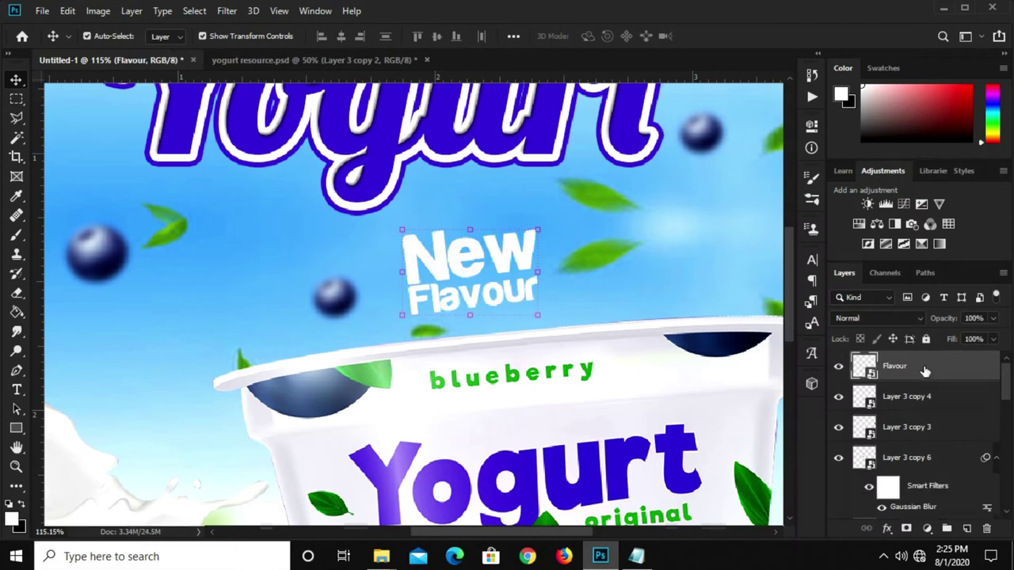
{"action": "left_click", "coordinate": [888, 528]}
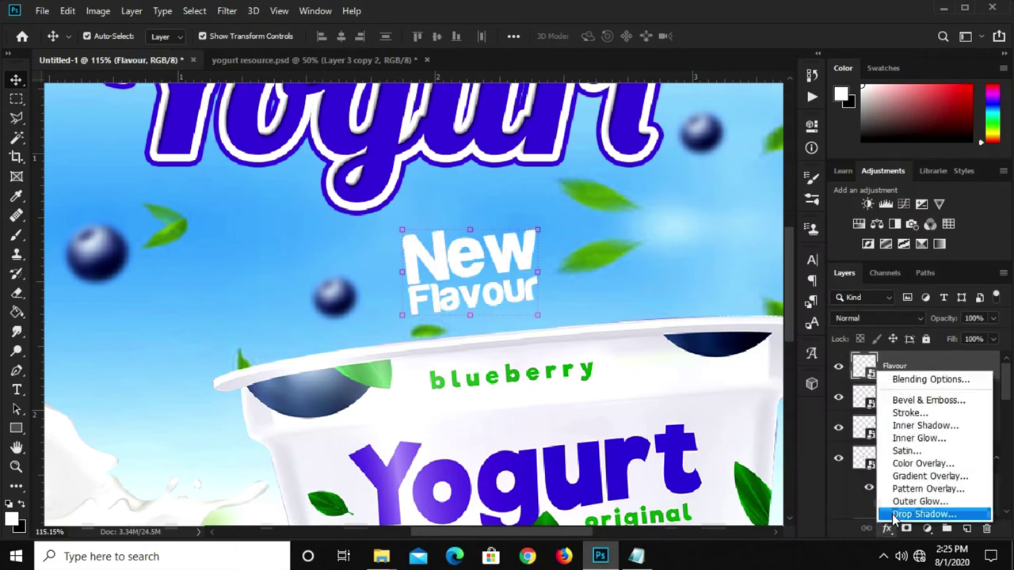
- Give the Flavour layer two Stroke effects: a purple one sampled from the title, and a white one
{"action": "left_click", "coordinate": [909, 413]}
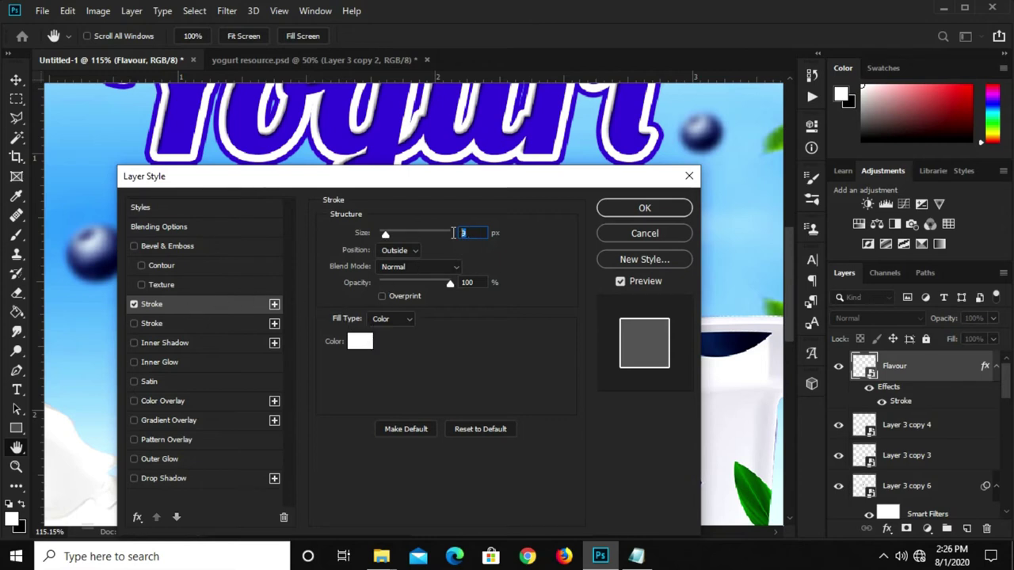
{"action": "left_click", "coordinate": [359, 341]}
{"action": "left_click", "coordinate": [400, 113]}
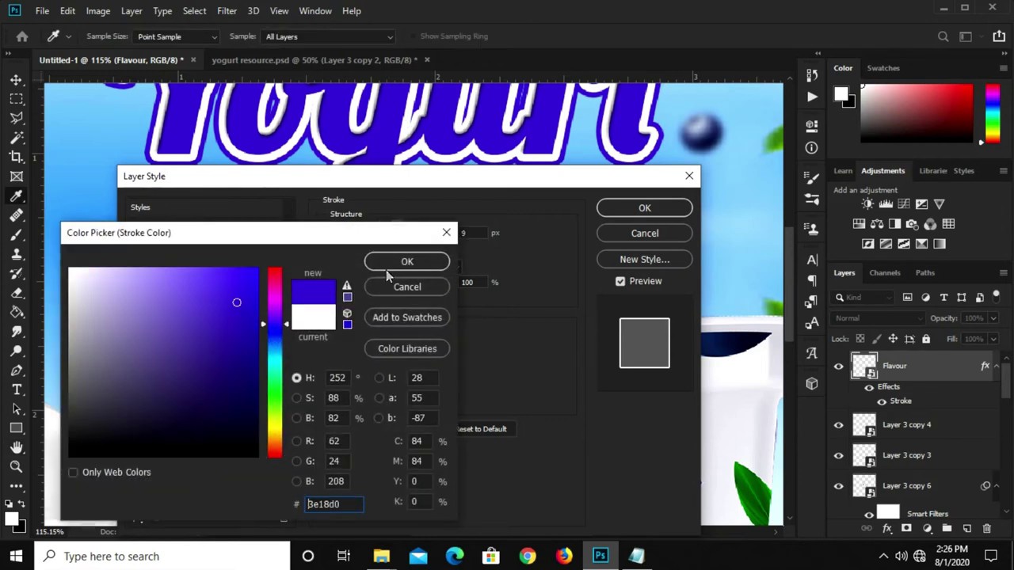
{"action": "left_click", "coordinate": [391, 263]}
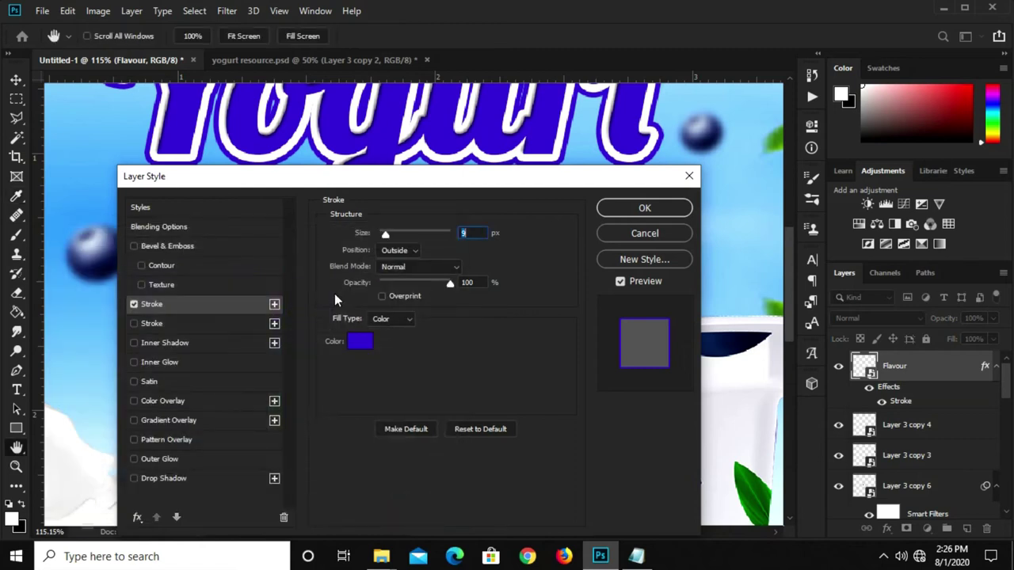
{"action": "left_click", "coordinate": [176, 324]}
{"action": "left_click", "coordinate": [348, 342]}
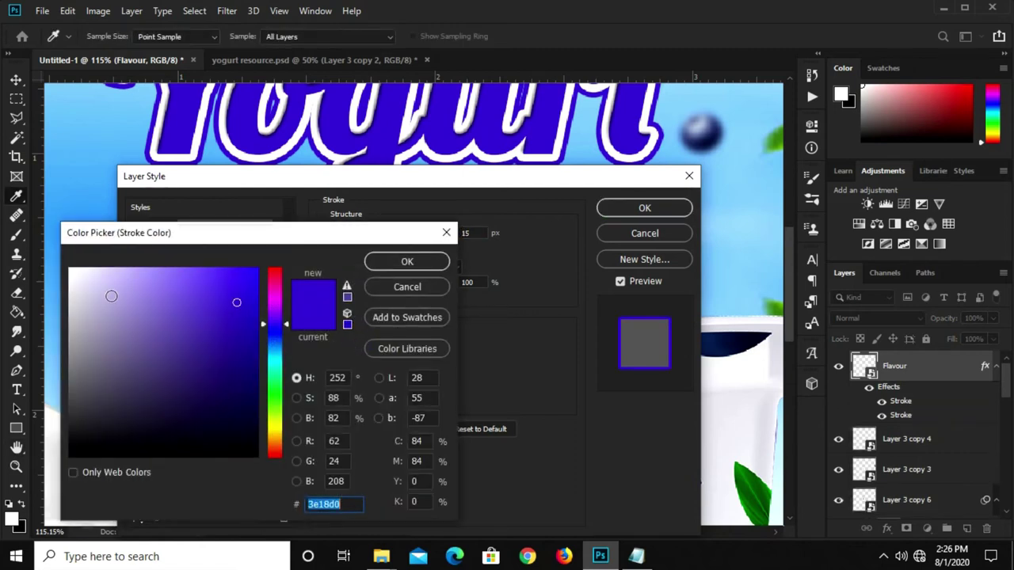
{"action": "left_click_drag", "start_coordinate": [87, 290], "coordinate": [61, 256]}
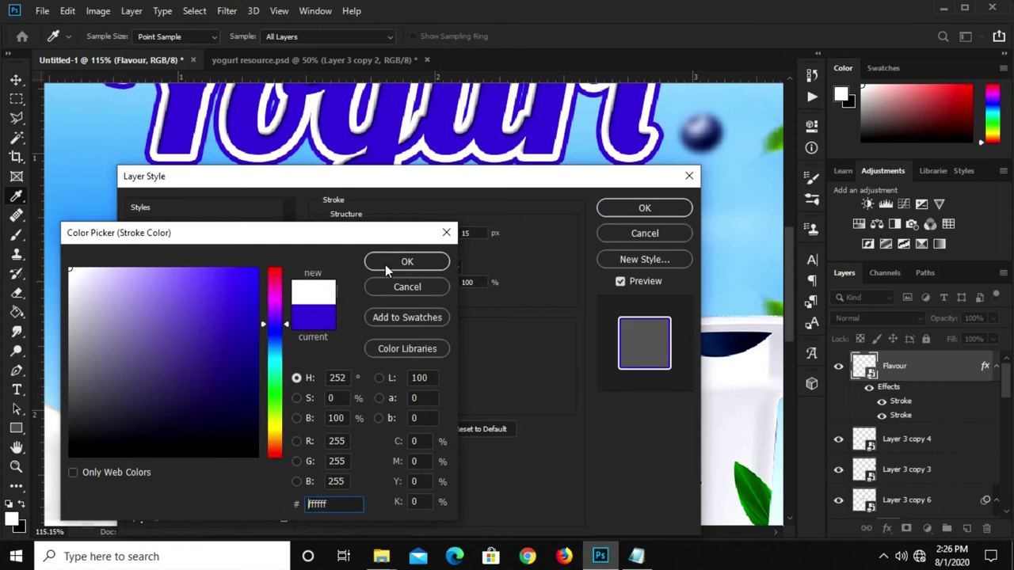
{"action": "left_click", "coordinate": [387, 265]}
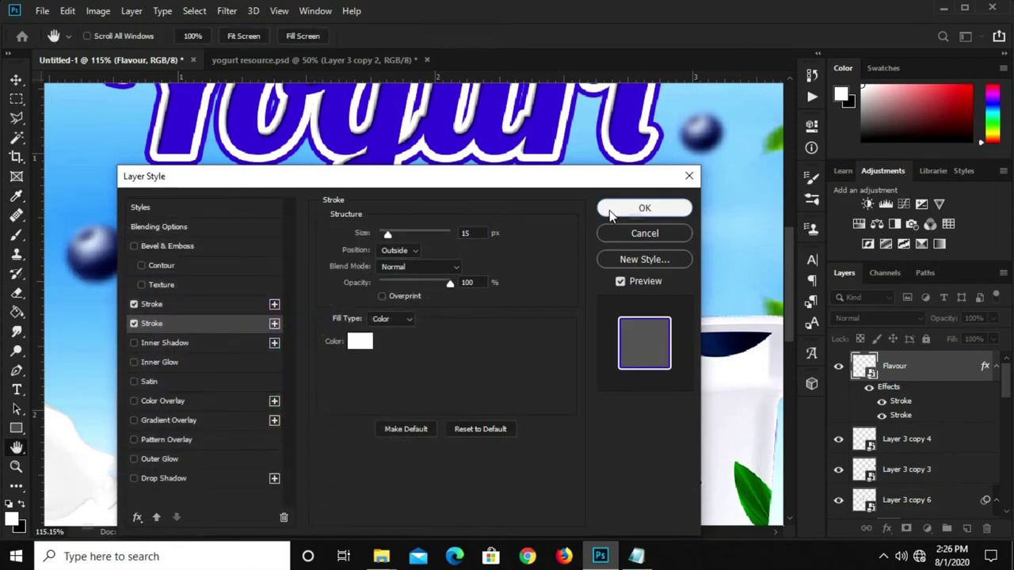
{"action": "left_click", "coordinate": [618, 208]}
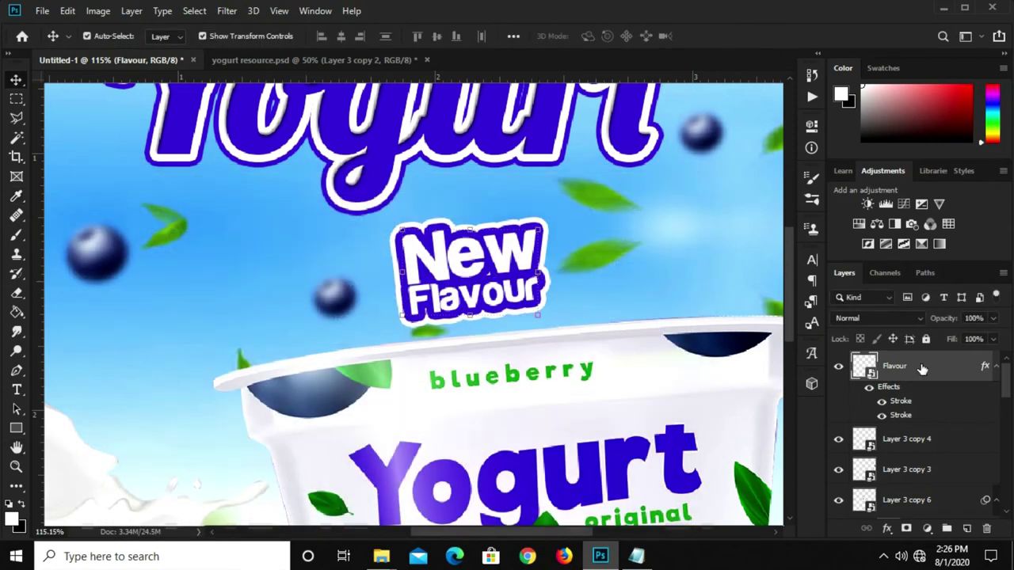
- Add a Multiply drop shadow to Flavour at -65°, 14 px distance, 54% spread, 12 px size
{"action": "left_click", "coordinate": [887, 528]}
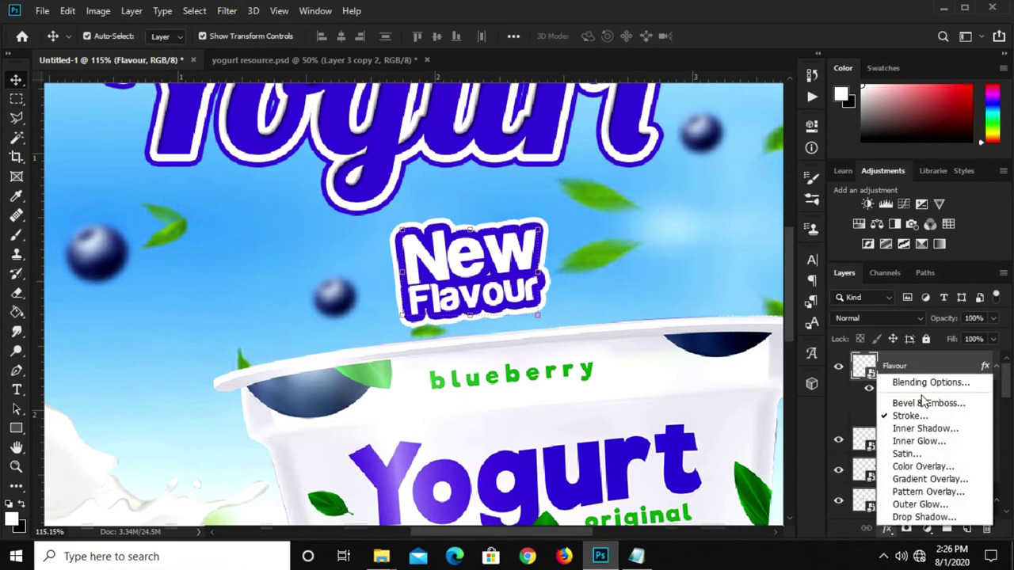
{"action": "left_click", "coordinate": [923, 384]}
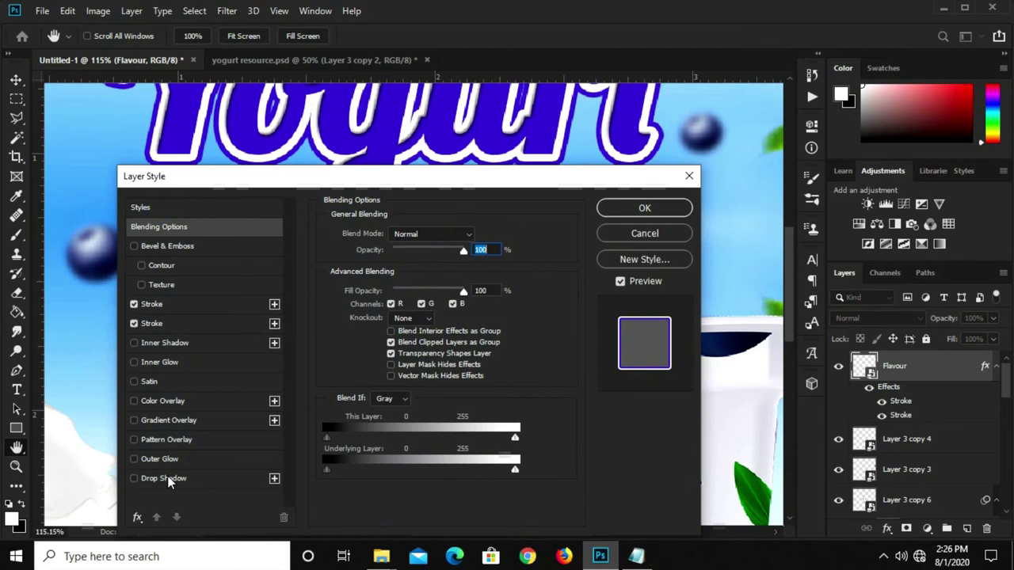
{"action": "left_click", "coordinate": [169, 479]}
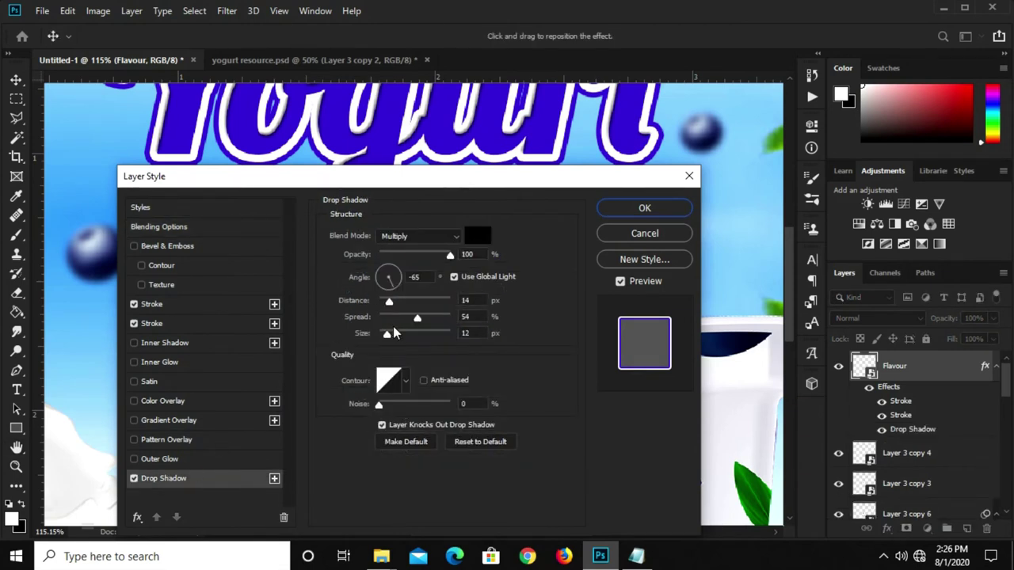
{"action": "left_click", "coordinate": [440, 236]}
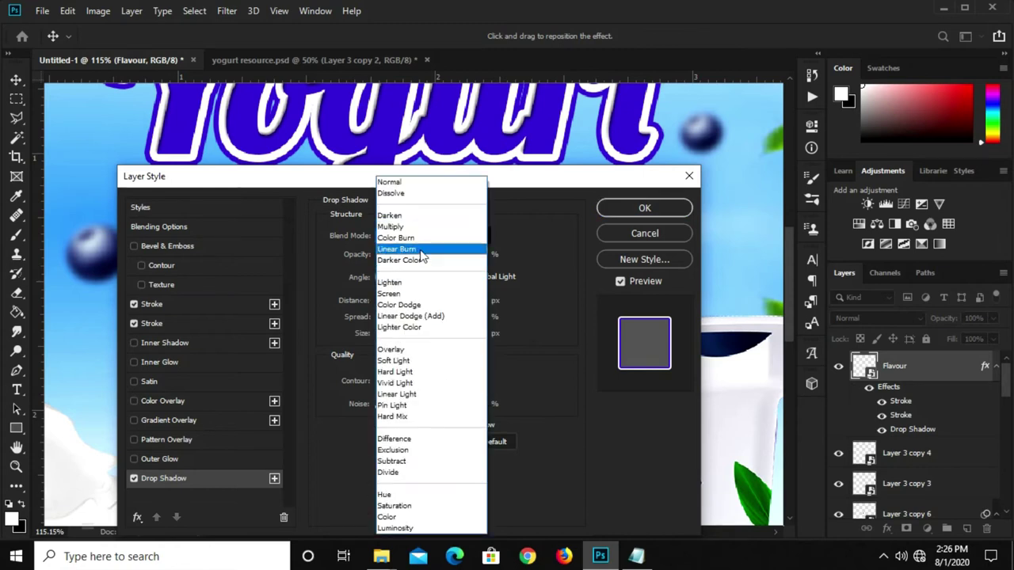
{"action": "left_click", "coordinate": [412, 228]}
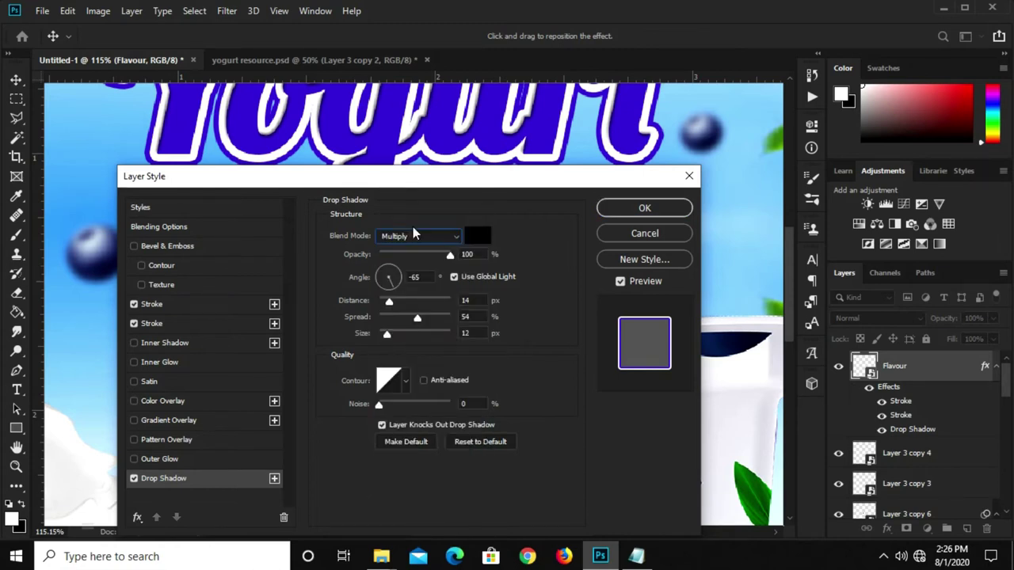
{"action": "left_click_drag", "start_coordinate": [427, 277], "coordinate": [408, 278]}
{"action": "left_click", "coordinate": [454, 276]}
{"action": "type", "text": "-65"}
{"action": "left_click", "coordinate": [611, 208]}
- Move the Yogurt headline up slightly
{"action": "scroll", "coordinate": [505, 265], "scroll_direction": "down", "scroll_amount": 3}
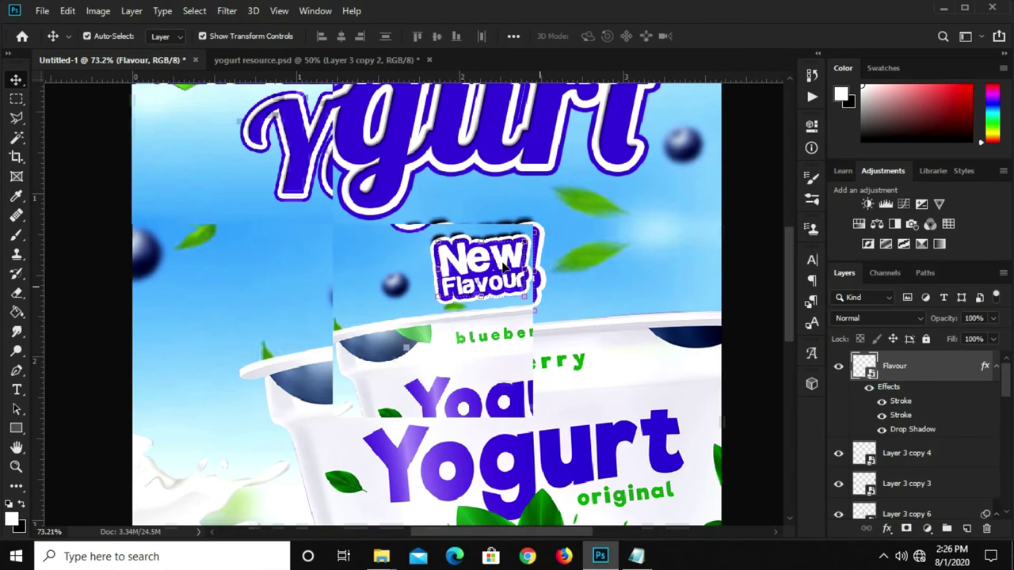
{"action": "scroll", "coordinate": [503, 268], "scroll_direction": "down", "scroll_amount": 2}
{"action": "left_click", "coordinate": [428, 200]}
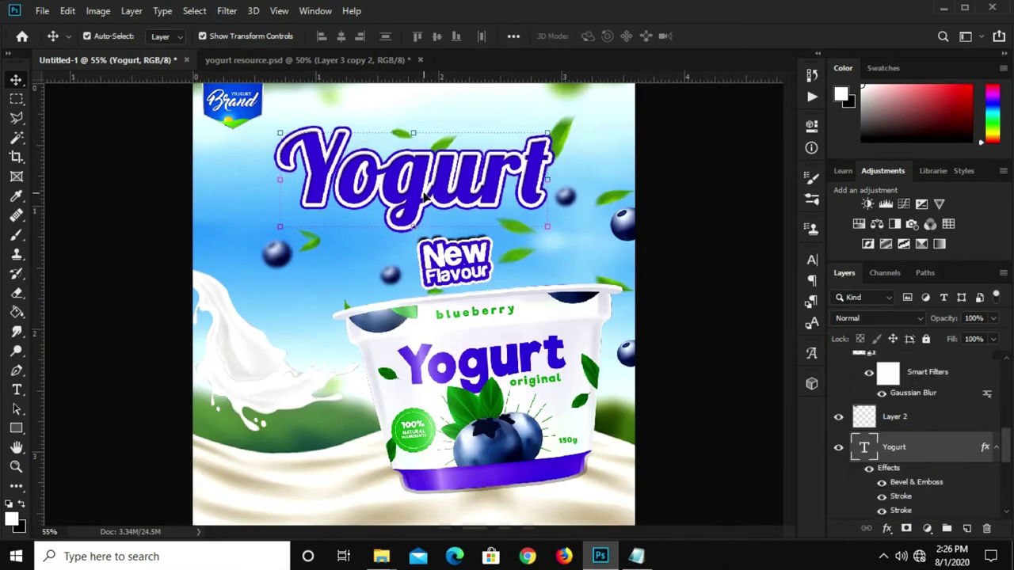
{"action": "left_click_drag", "start_coordinate": [426, 194], "coordinate": [425, 189]}
- Scale the New Flavour badge up to about 127%
{"action": "left_click", "coordinate": [448, 269]}
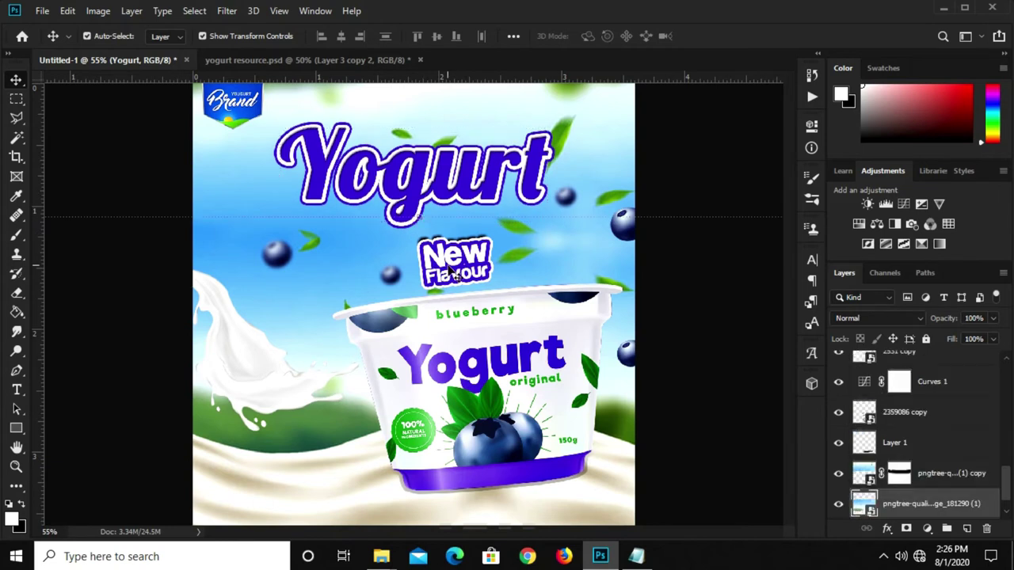
{"action": "right_click", "coordinate": [456, 262]}
{"action": "left_click", "coordinate": [451, 239]}
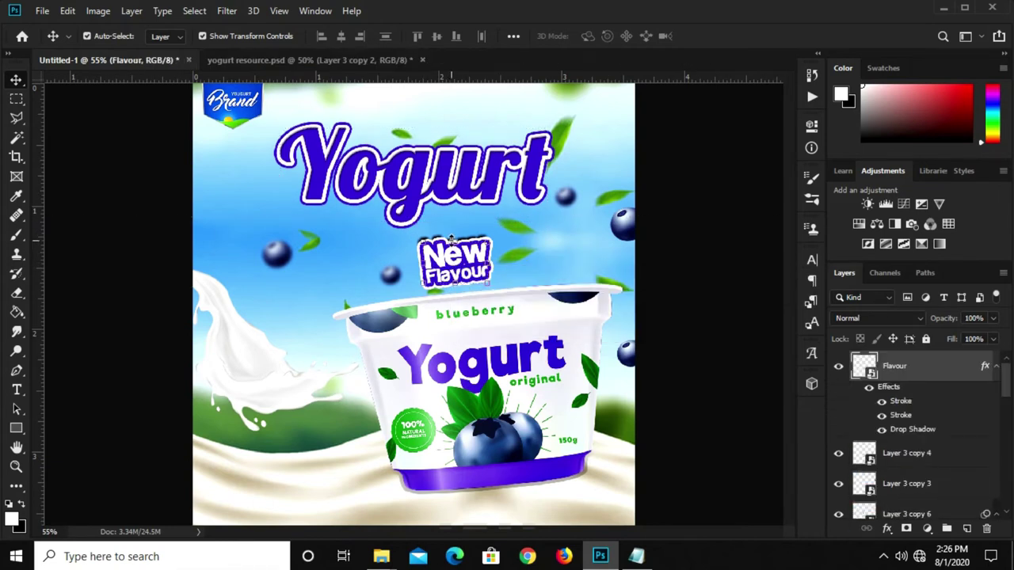
{"action": "key", "text": "ctrl+t"}
{"action": "mouse_move", "coordinate": [450, 238]}
{"action": "left_mouse_down"}
{"action": "mouse_move", "coordinate": [451, 226]}
{"action": "mouse_move", "coordinate": [462, 255]}
{"action": "left_mouse_up"}
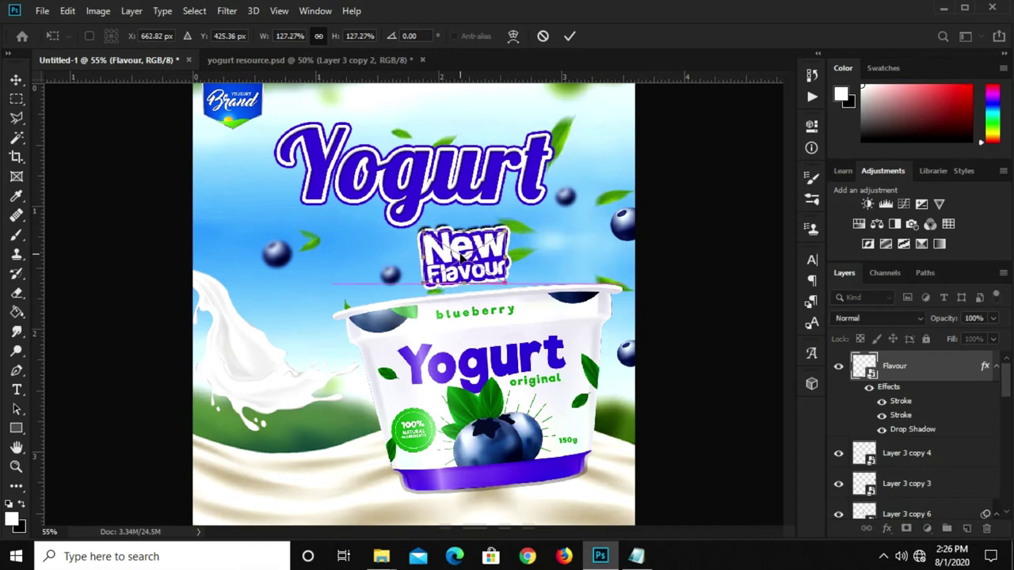
{"action": "key", "text": "Return"}
- Nudge the Yogurt headline up a few more pixels
{"action": "left_click", "coordinate": [441, 190]}
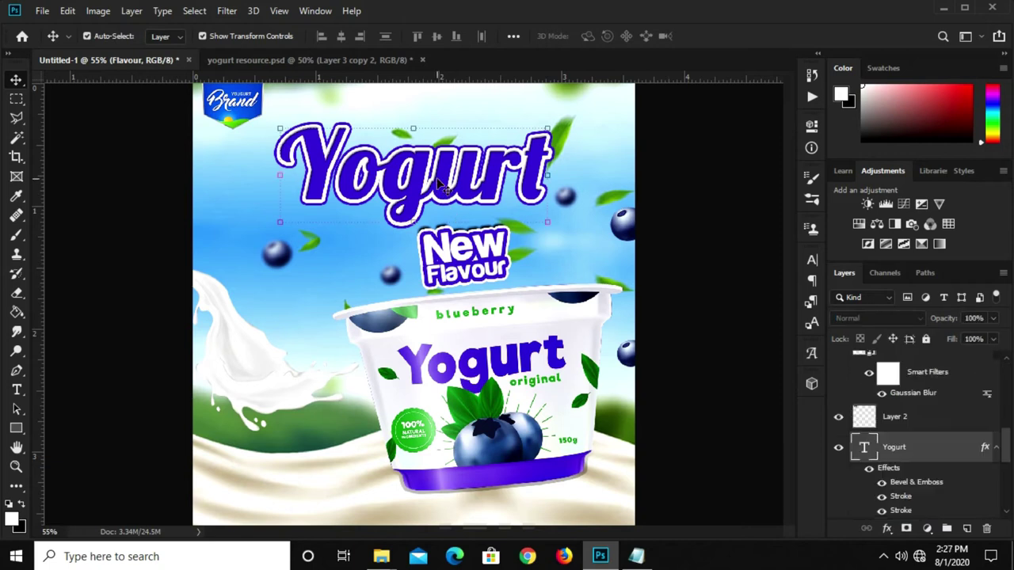
{"action": "key", "text": "Up"}
{"action": "key", "text": "Up"}
{"action": "key", "text": "Up"}
{"action": "key", "text": "Up"}
{"action": "key", "text": "Up"}
{"action": "key", "text": "Up"}
{"action": "key", "text": "Up"}
{"action": "key", "text": "Up"}
{"action": "key", "text": "Up"}
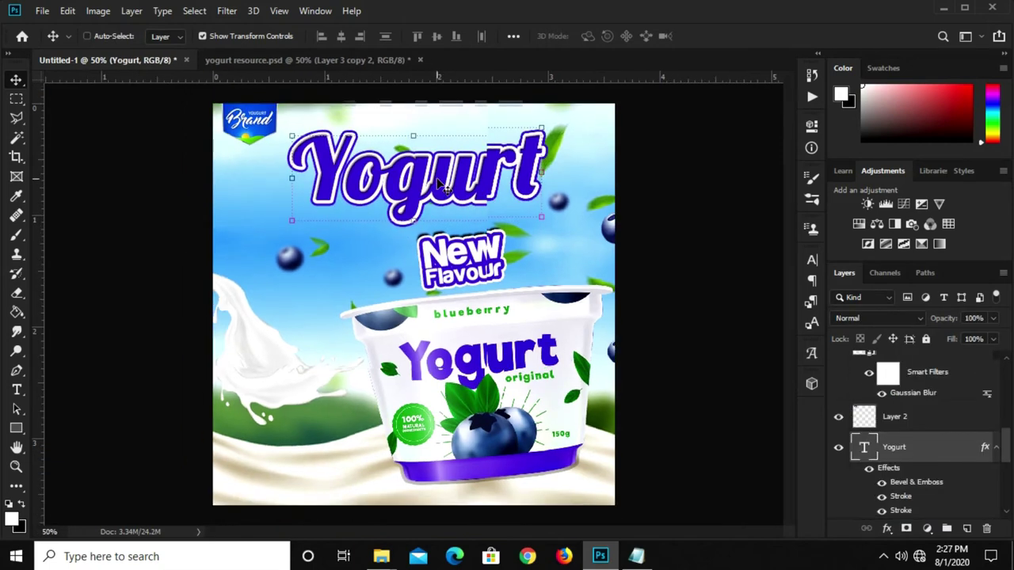
{"action": "left_click", "coordinate": [639, 276]}
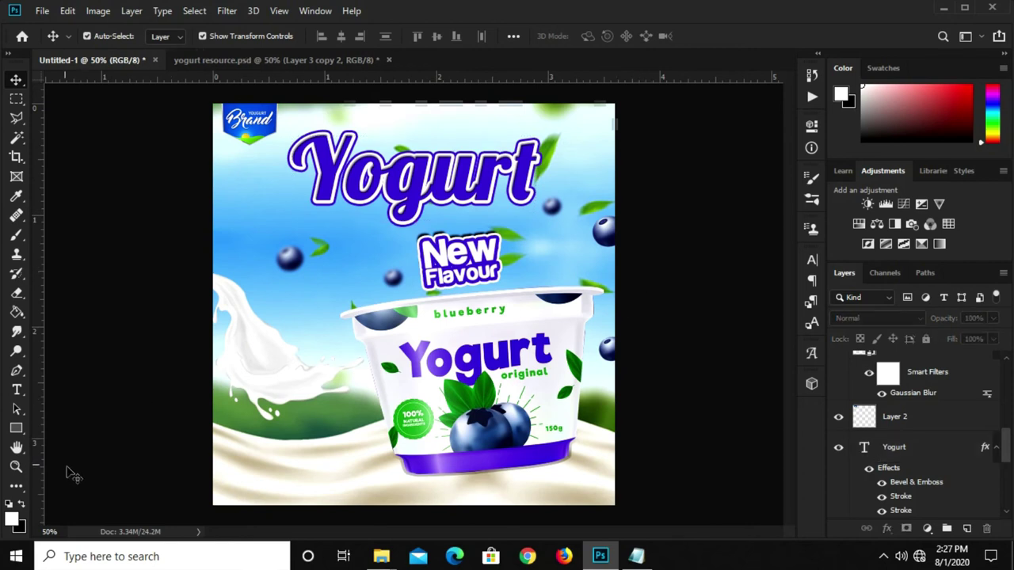
- Draw a 255×109 px rectangle at the poster's bottom-left corner
{"action": "left_click", "coordinate": [25, 432]}
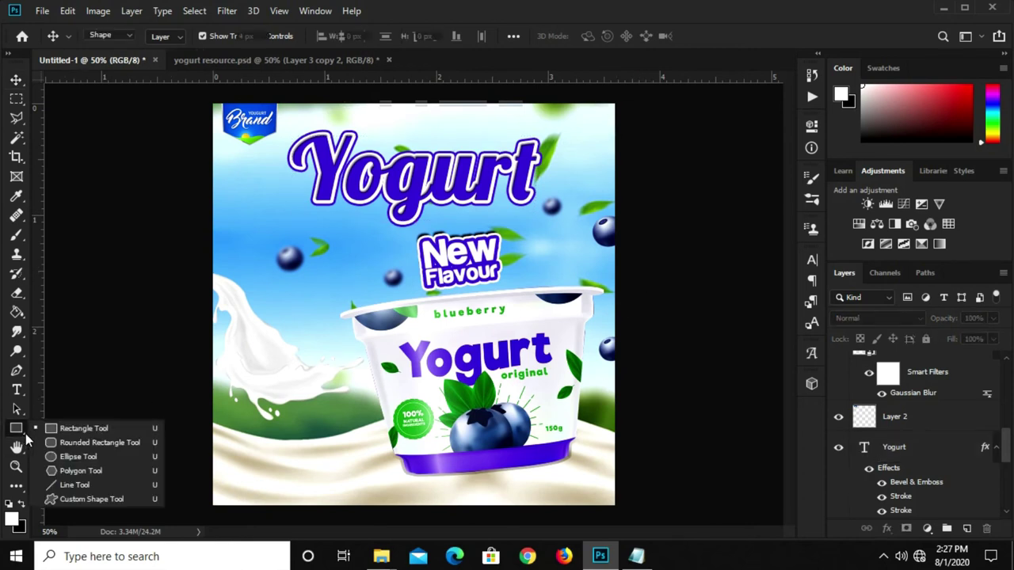
{"action": "right_click", "coordinate": [16, 429]}
{"action": "left_click", "coordinate": [83, 429]}
{"action": "key", "text": "ctrl+plus"}
{"action": "left_click_drag", "start_coordinate": [171, 467], "coordinate": [321, 518]}
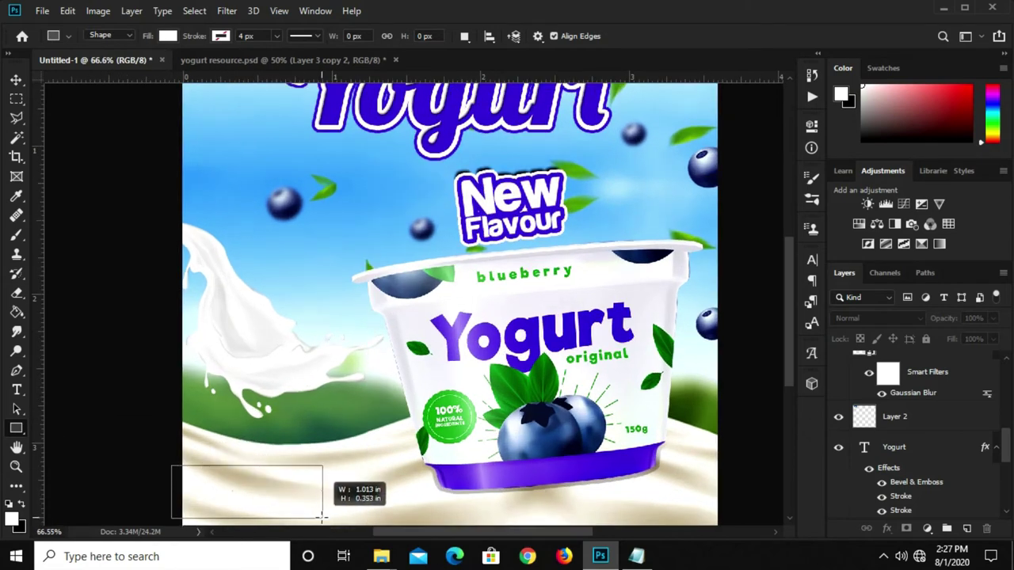
{"action": "left_click_drag", "start_coordinate": [322, 518], "coordinate": [298, 521]}
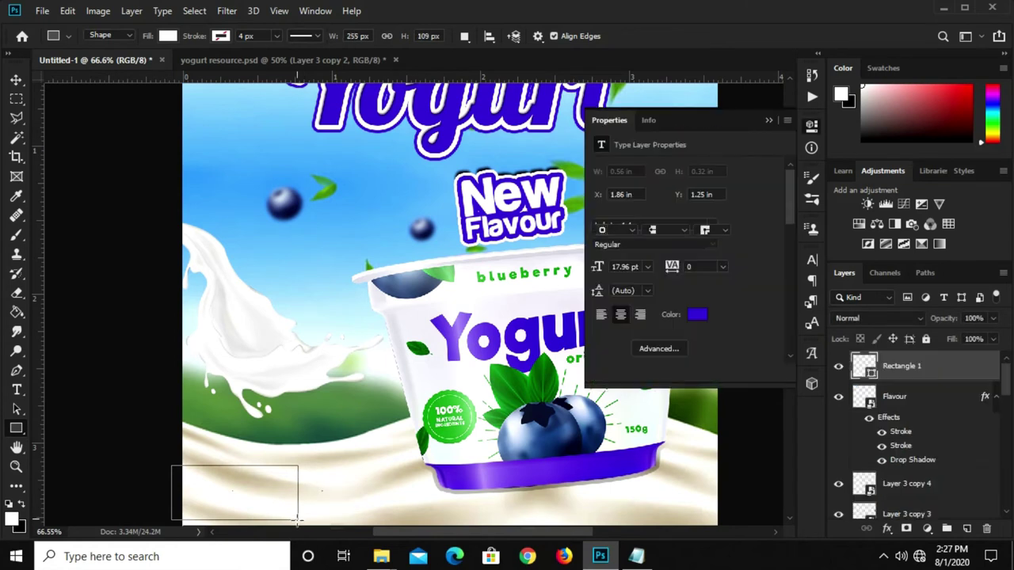
- Fill the rectangle with the purple-blue of the Yogurt title outline and raise it slightly
{"action": "key", "text": "v"}
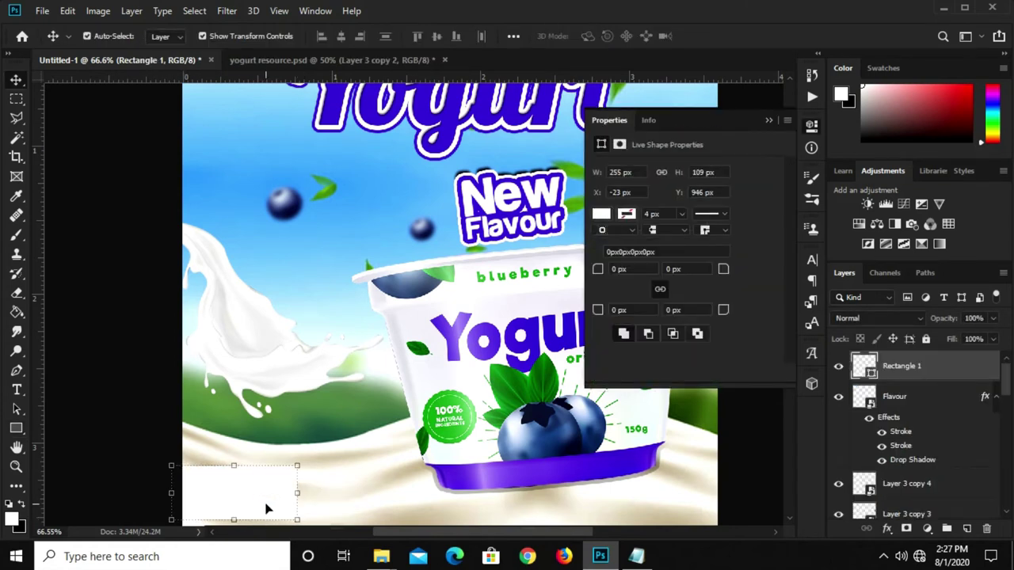
{"action": "left_click", "coordinate": [602, 215]}
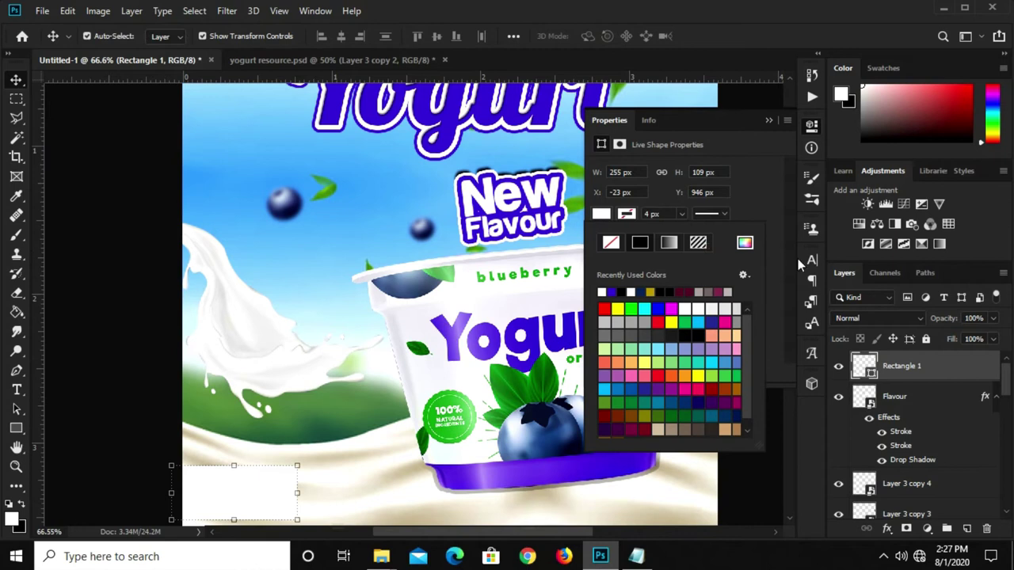
{"action": "left_click", "coordinate": [744, 243]}
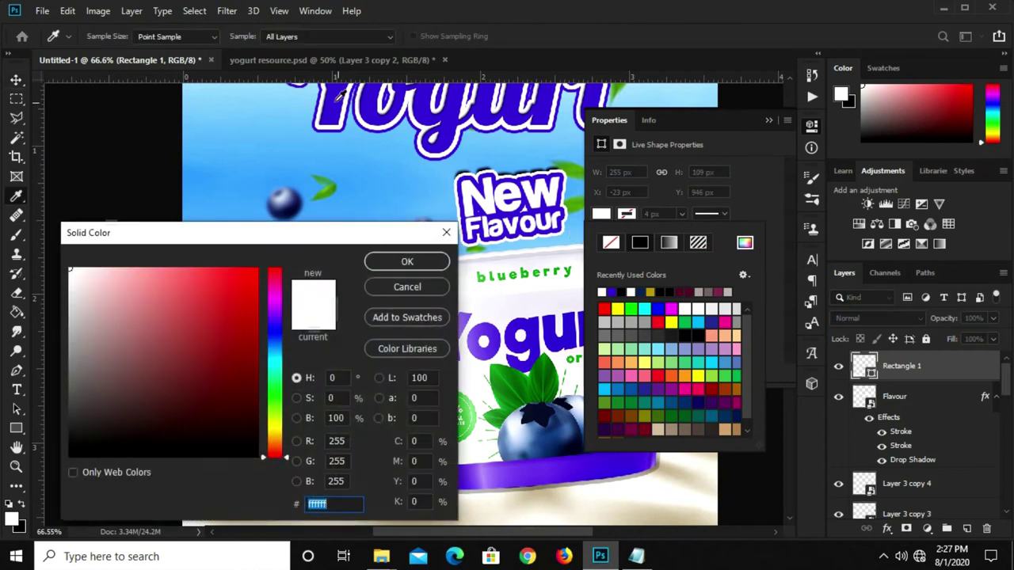
{"action": "left_click", "coordinate": [334, 100]}
{"action": "left_click", "coordinate": [374, 263]}
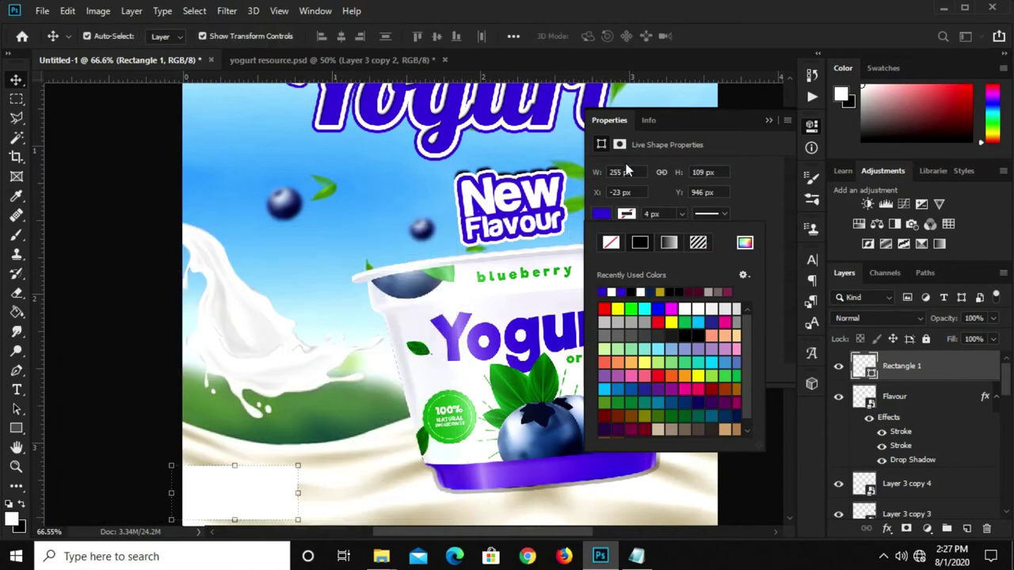
{"action": "left_click", "coordinate": [766, 122]}
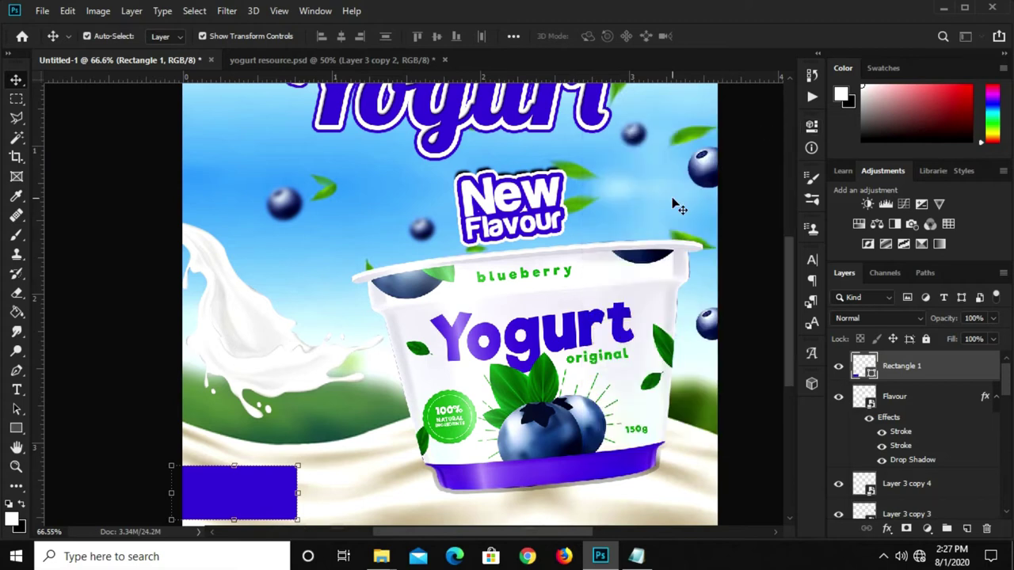
{"action": "left_click_drag", "start_coordinate": [252, 502], "coordinate": [249, 491]}
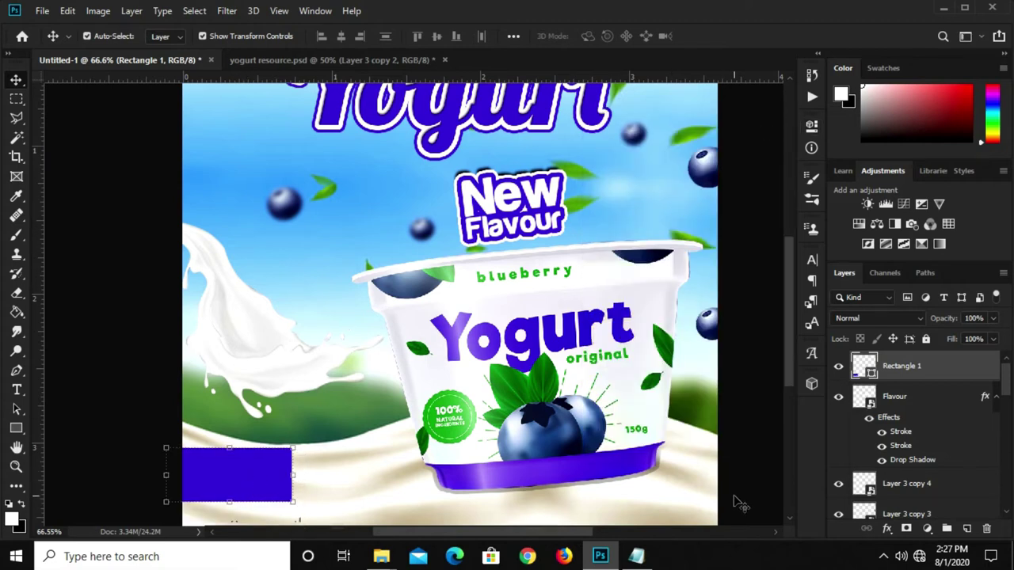
- Add a Gradient Overlay to Rectangle 1 with a 441fd3 purple left stop
{"action": "left_click", "coordinate": [886, 532]}
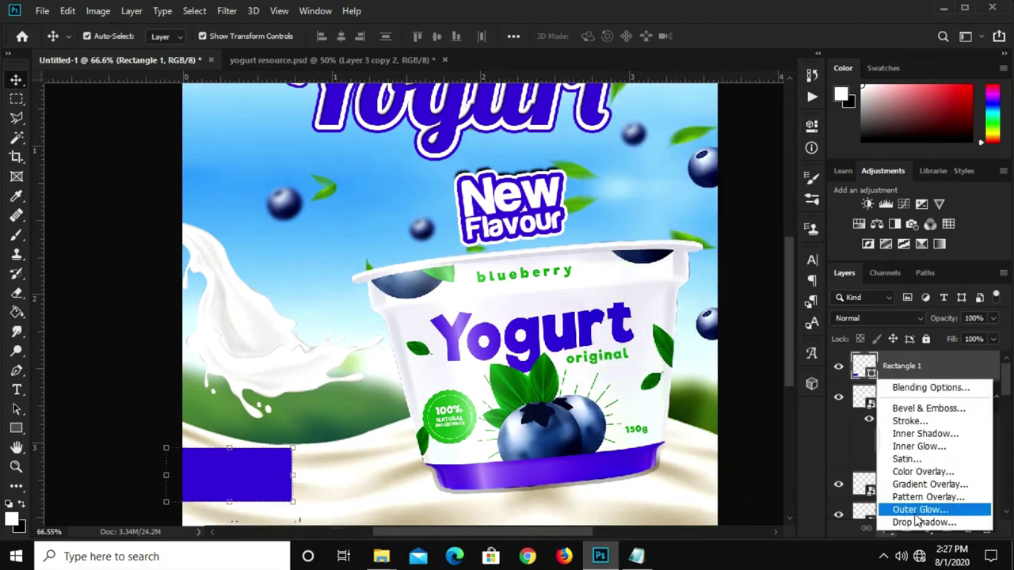
{"action": "left_click", "coordinate": [917, 487]}
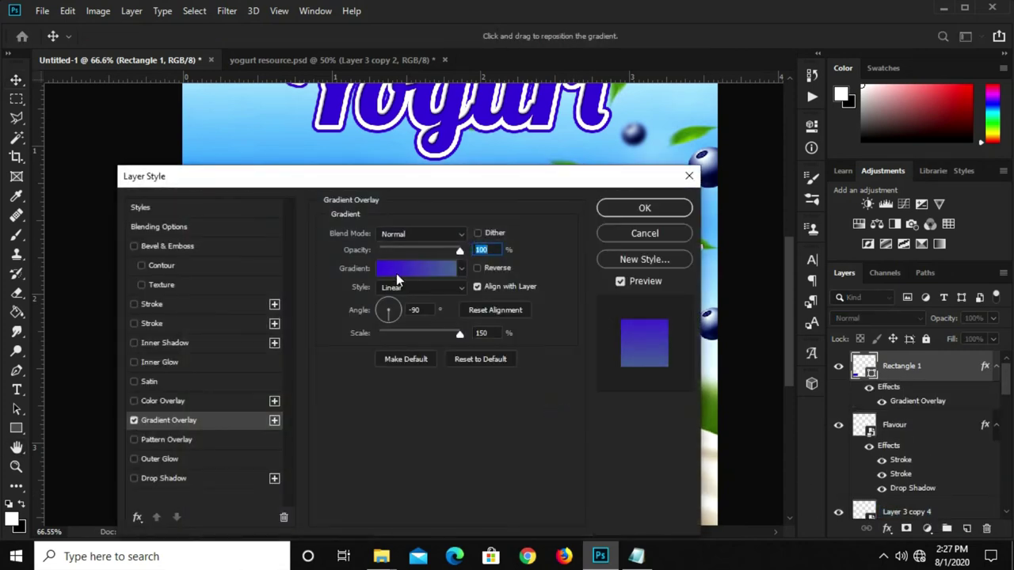
{"action": "left_click", "coordinate": [397, 271]}
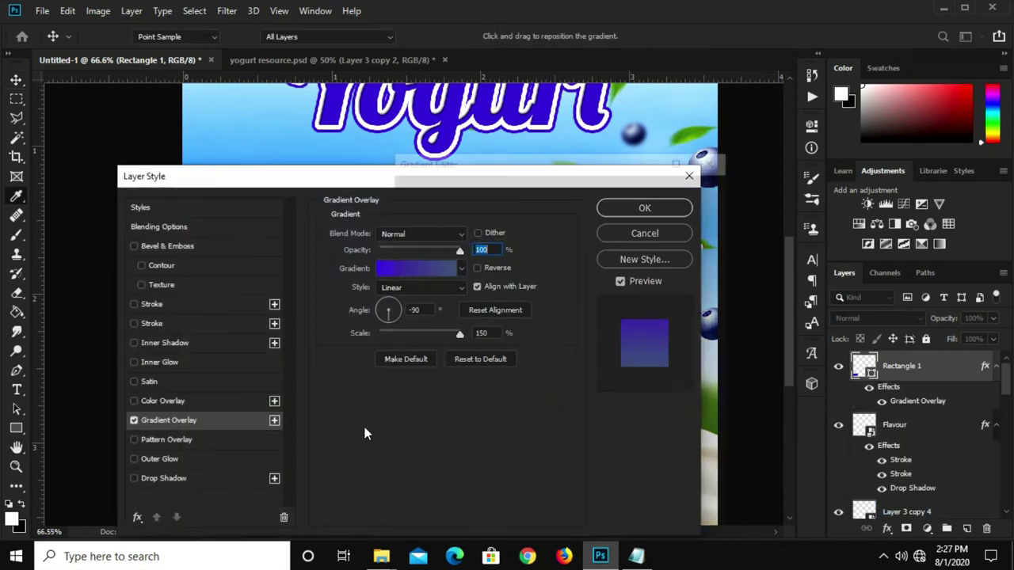
{"action": "left_click", "coordinate": [409, 432]}
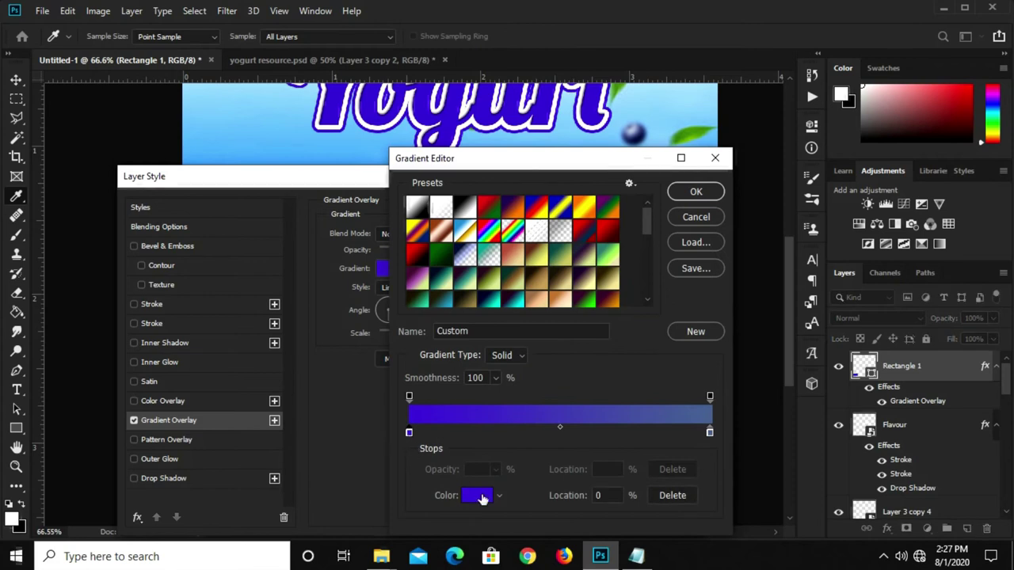
{"action": "left_click", "coordinate": [480, 496]}
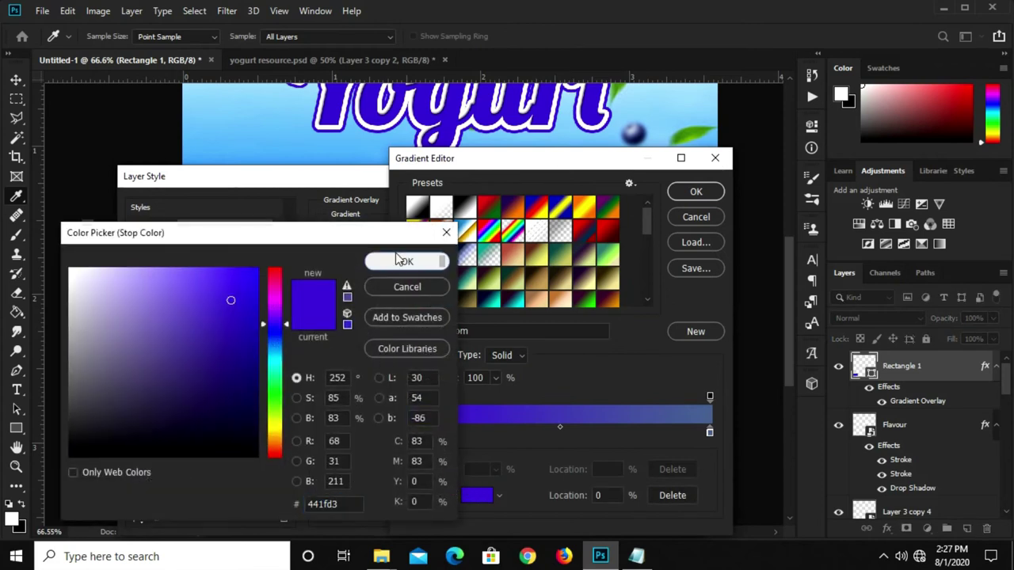
{"action": "left_click", "coordinate": [407, 261]}
- Set the right gradient stop to blue-grey 4b6390, then nudge the rectangle slightly right
{"action": "left_click", "coordinate": [710, 433]}
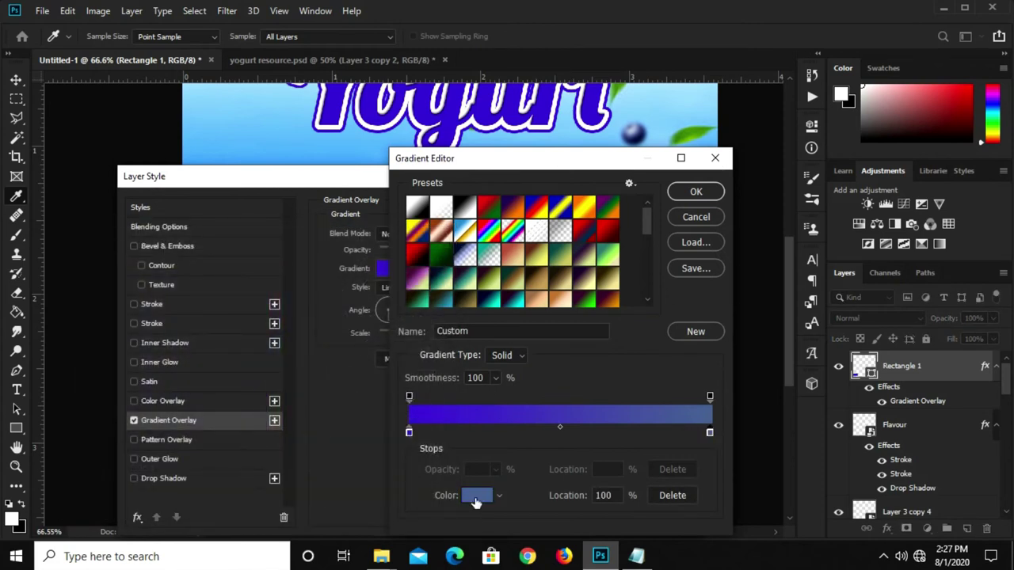
{"action": "left_click", "coordinate": [476, 496]}
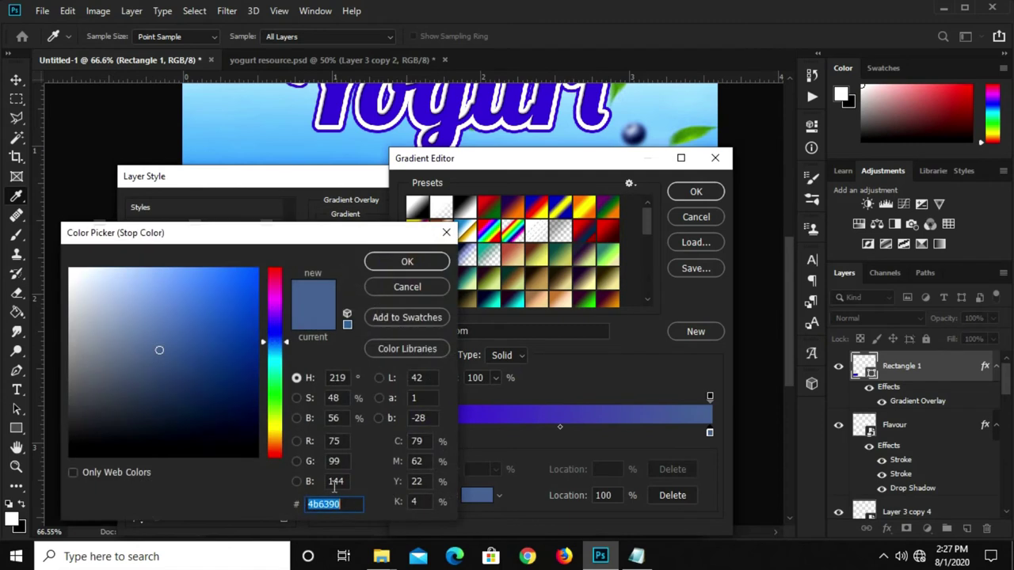
{"action": "left_click", "coordinate": [385, 264]}
{"action": "left_click", "coordinate": [687, 195]}
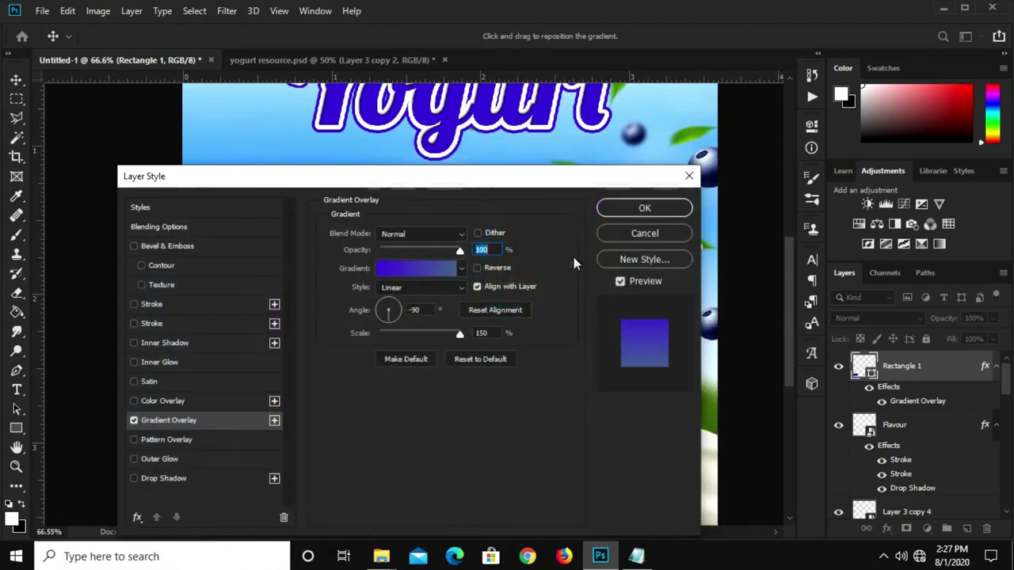
{"action": "left_click", "coordinate": [633, 210]}
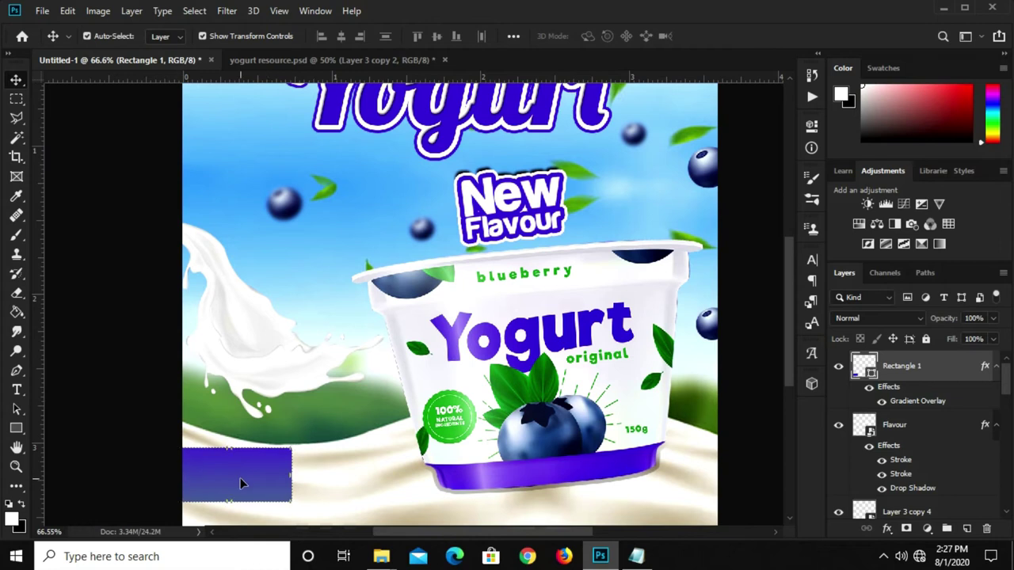
{"action": "left_click_drag", "start_coordinate": [241, 477], "coordinate": [247, 486]}
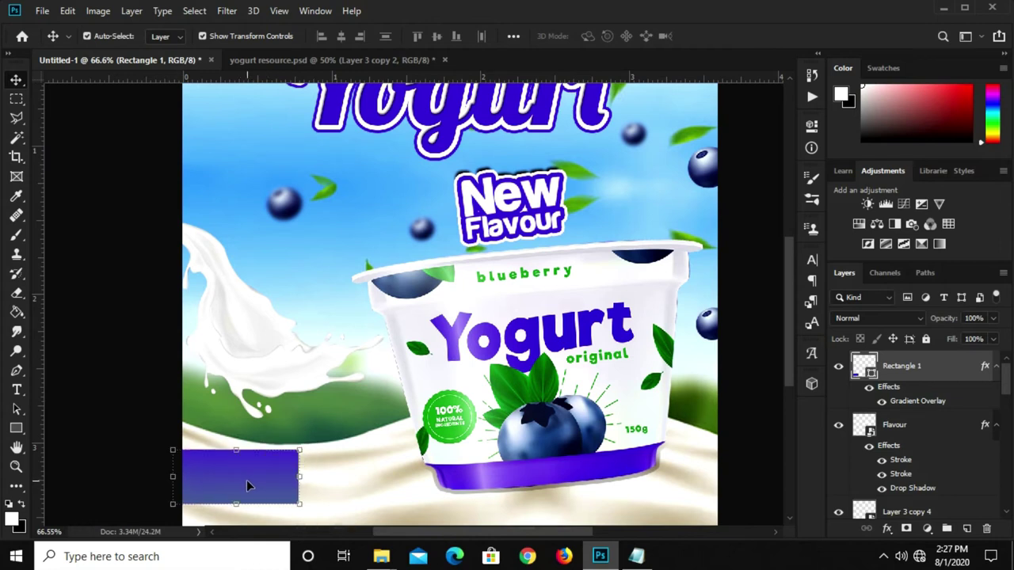
{"action": "key", "text": "ctrl+0"}
- Move the purple rectangle into the bottom-left corner and widen it to the right
{"action": "key", "text": "ctrl+plus"}
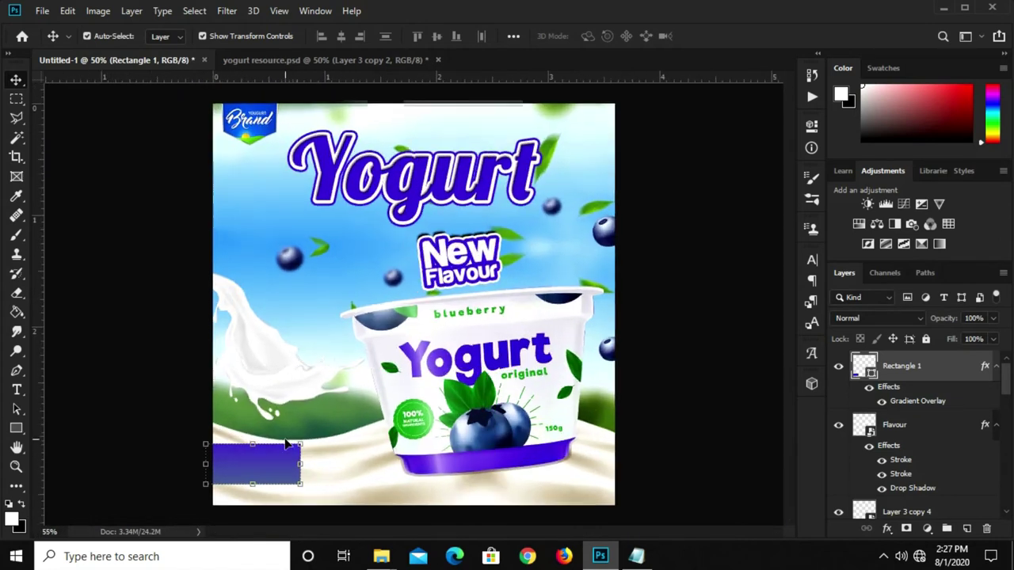
{"action": "key", "text": "ctrl+t"}
{"action": "left_click_drag", "start_coordinate": [241, 481], "coordinate": [234, 488]}
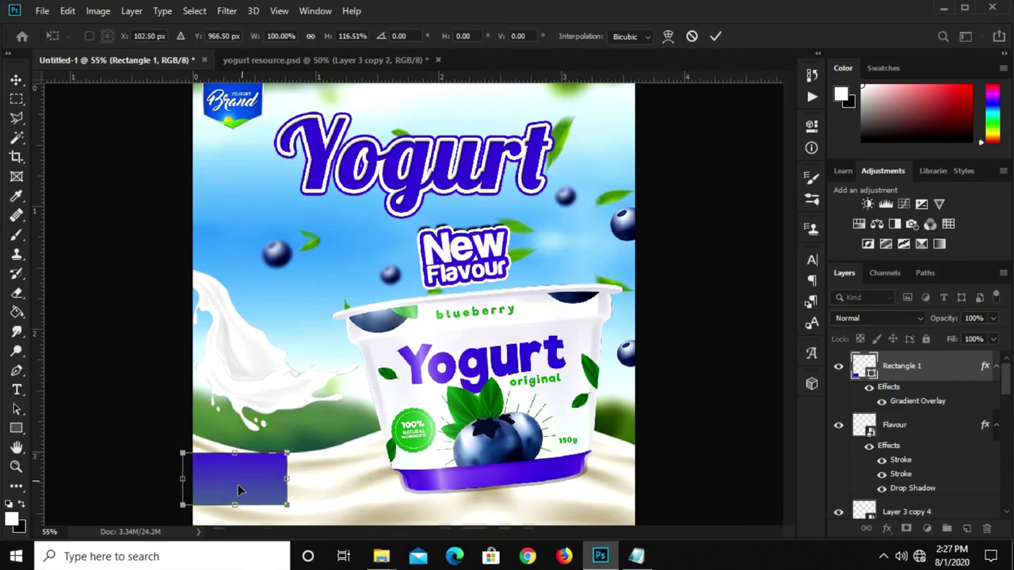
{"action": "key", "text": "Return"}
{"action": "scroll", "coordinate": [235, 492], "scroll_direction": "up", "scroll_amount": 1}
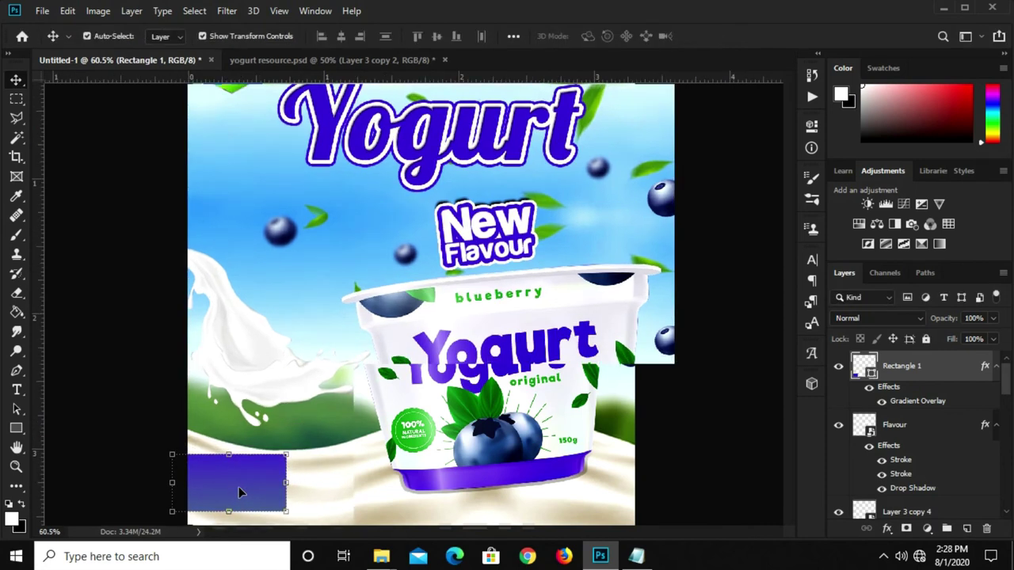
{"action": "key", "text": "ctrl+t"}
{"action": "left_click_drag", "start_coordinate": [295, 481], "coordinate": [306, 481]}
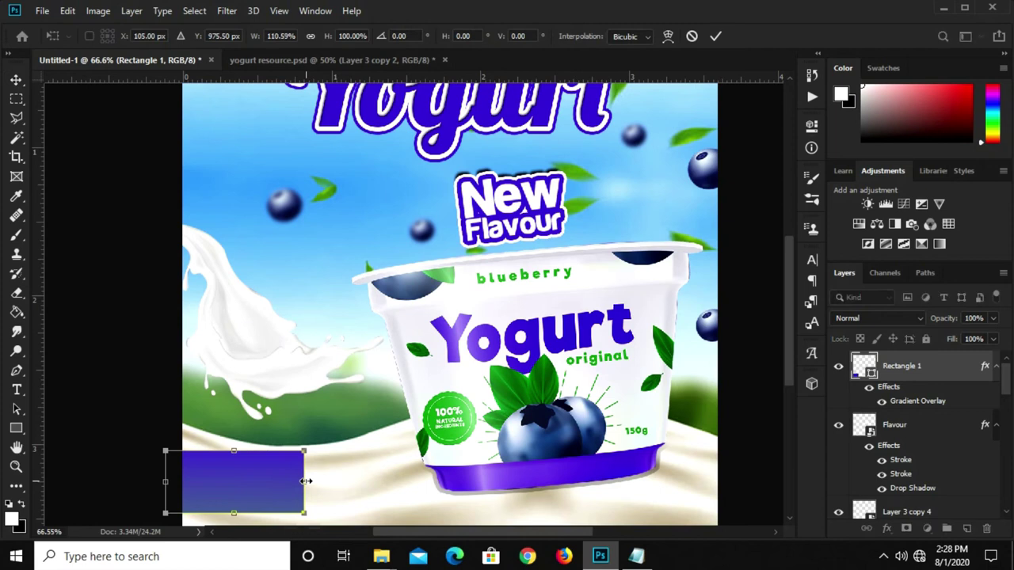
{"action": "key", "text": "Return"}
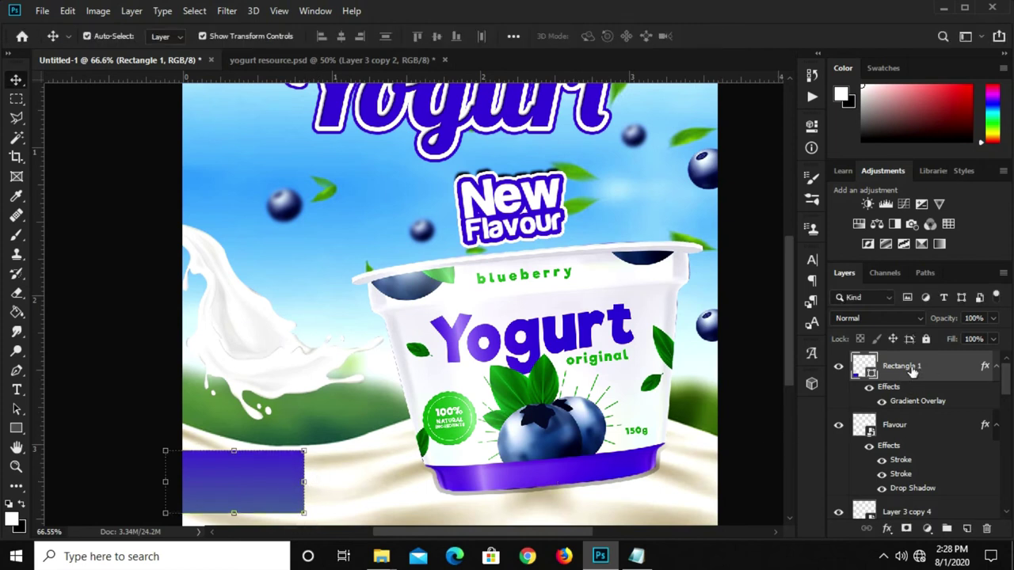
- Rasterize the Rectangle 1 shape layer
{"action": "right_click", "coordinate": [914, 372]}
{"action": "left_click", "coordinate": [765, 229]}
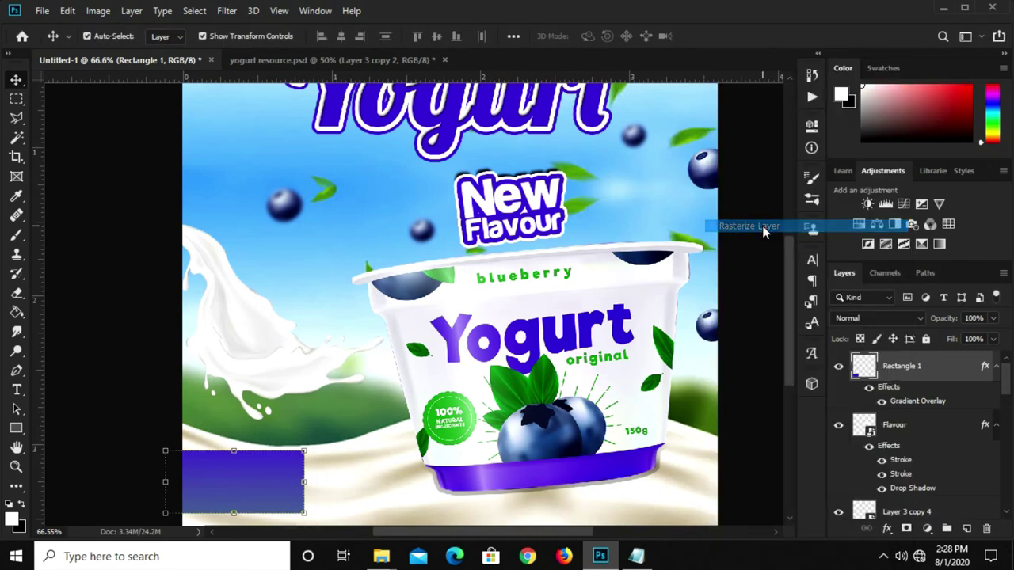
{"action": "scroll", "coordinate": [279, 491], "scroll_direction": "up", "scroll_amount": 1}
- Add guides across the rectangle and along its top, middle and bottom edges
{"action": "left_click_drag", "start_coordinate": [37, 441], "coordinate": [279, 463]}
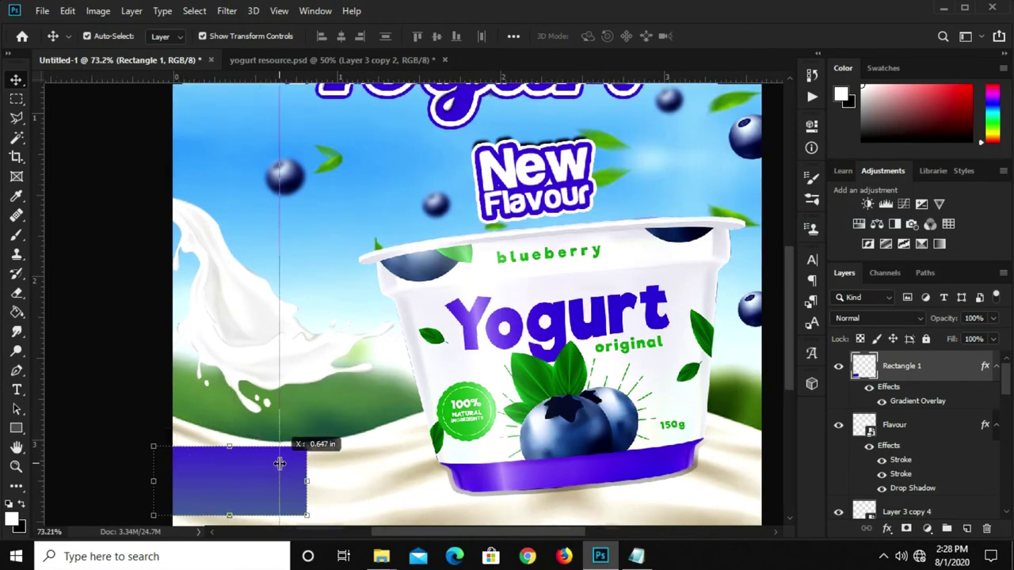
{"action": "left_click_drag", "start_coordinate": [279, 464], "coordinate": [284, 471]}
{"action": "left_click_drag", "start_coordinate": [402, 79], "coordinate": [389, 481]}
{"action": "left_click_drag", "start_coordinate": [433, 79], "coordinate": [399, 446]}
{"action": "mouse_move", "coordinate": [458, 83]}
{"action": "left_mouse_down"}
{"action": "mouse_move", "coordinate": [396, 486]}
{"action": "mouse_move", "coordinate": [405, 516]}
{"action": "left_mouse_up"}
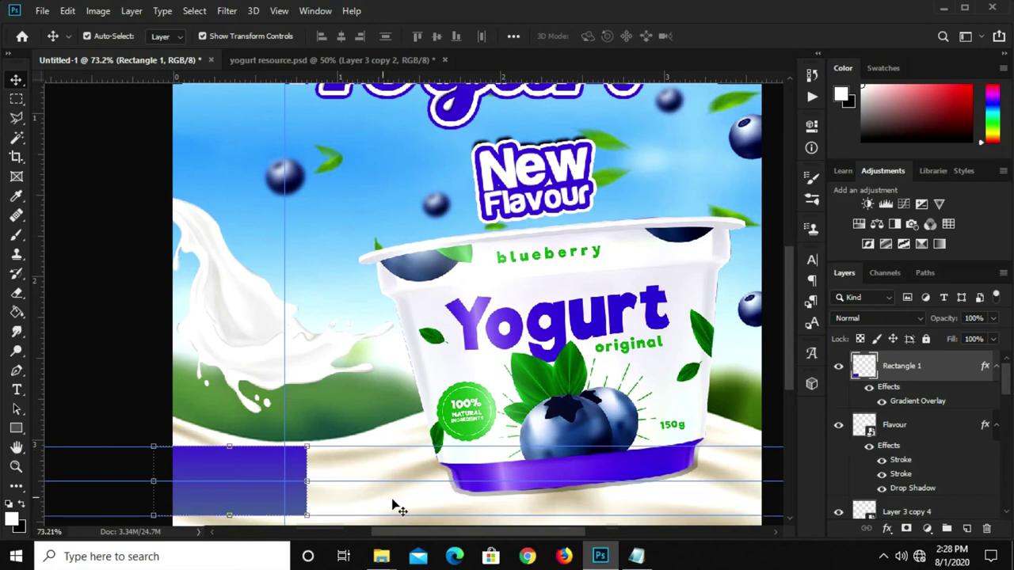
- Draw a triangular pen path on the rectangle's right end and make it a selection
{"action": "left_click", "coordinate": [17, 371]}
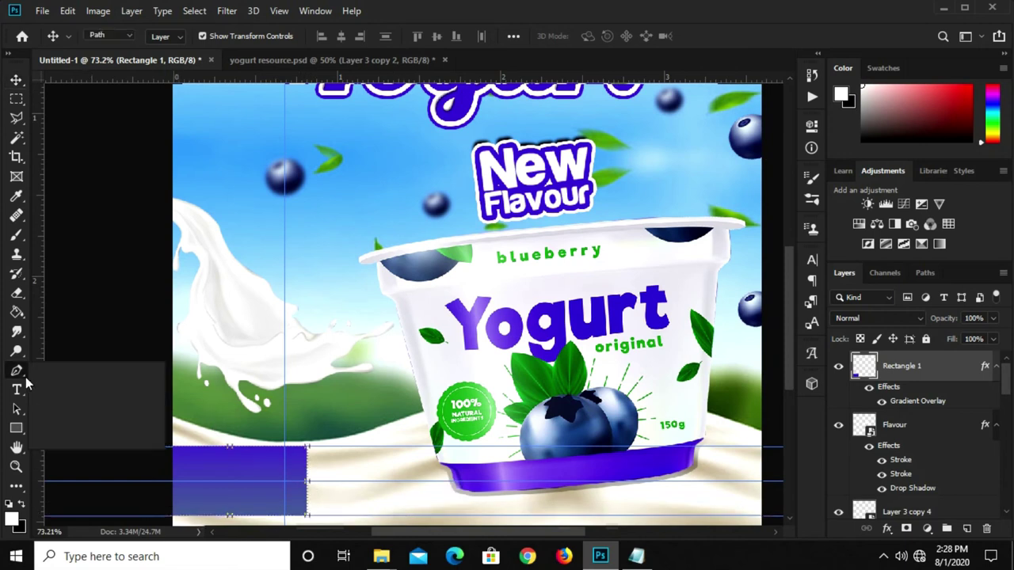
{"action": "left_click", "coordinate": [70, 370]}
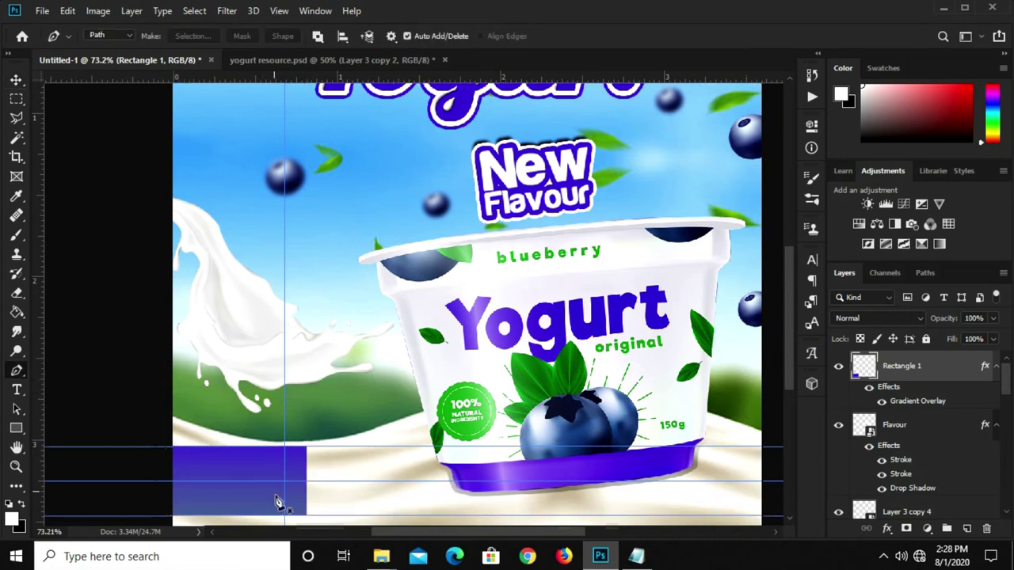
{"action": "scroll", "coordinate": [278, 499], "scroll_direction": "up", "scroll_amount": 2}
{"action": "scroll", "coordinate": [317, 451], "scroll_direction": "up", "scroll_amount": 1}
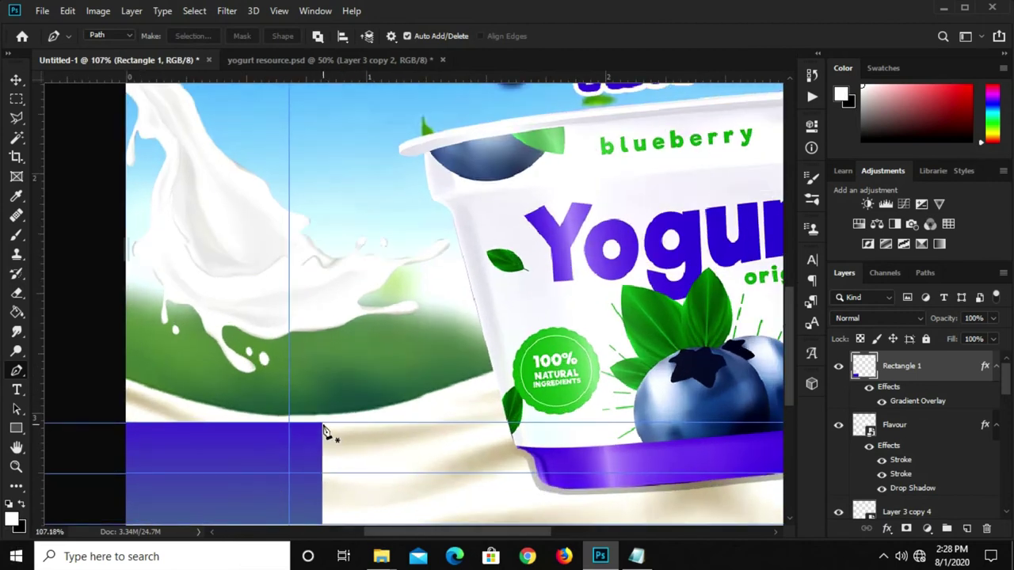
{"action": "left_click", "coordinate": [323, 426]}
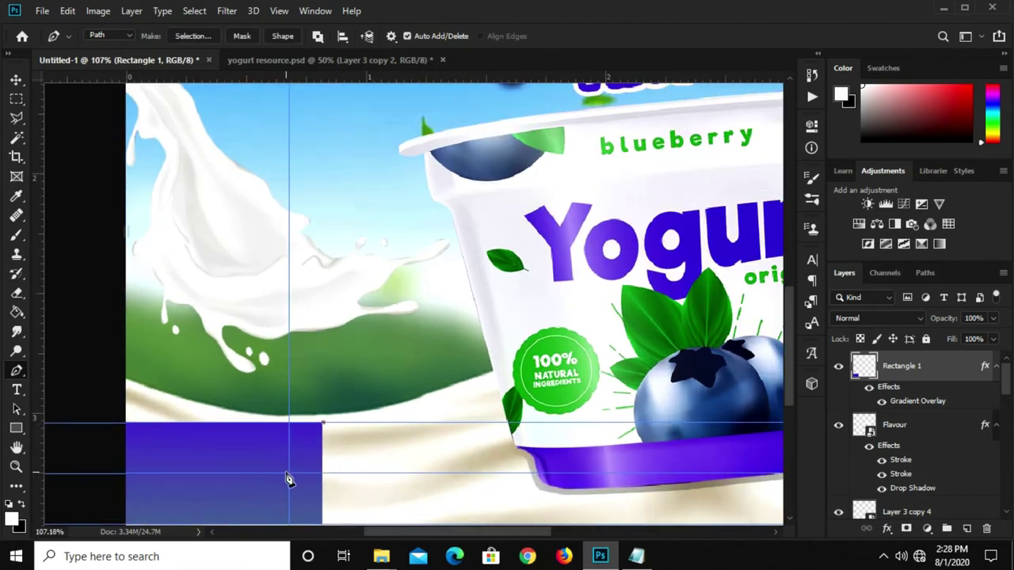
{"action": "scroll", "coordinate": [293, 480], "scroll_direction": "down", "scroll_amount": 2}
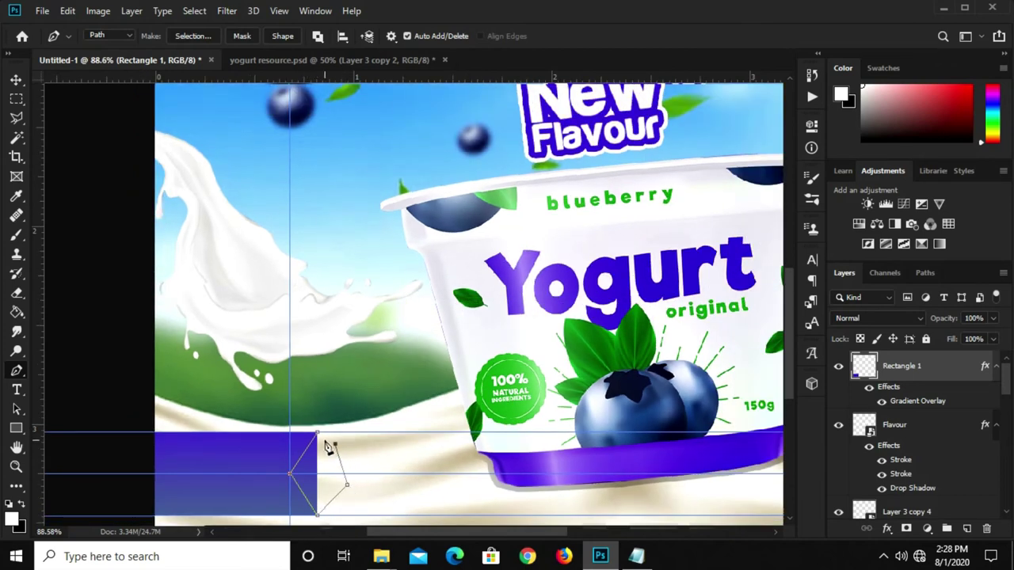
{"action": "right_click", "coordinate": [314, 481]}
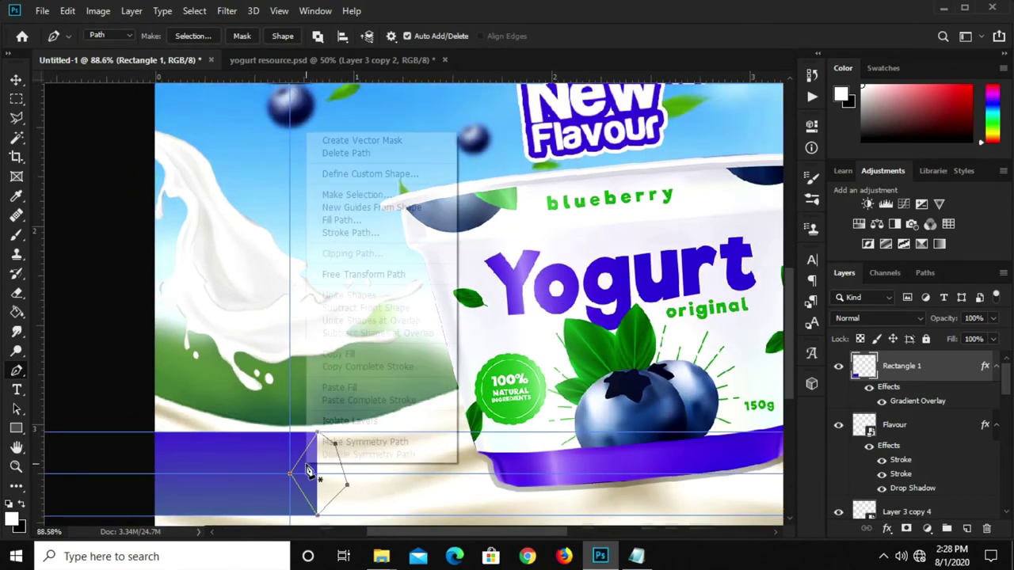
{"action": "left_click", "coordinate": [365, 203]}
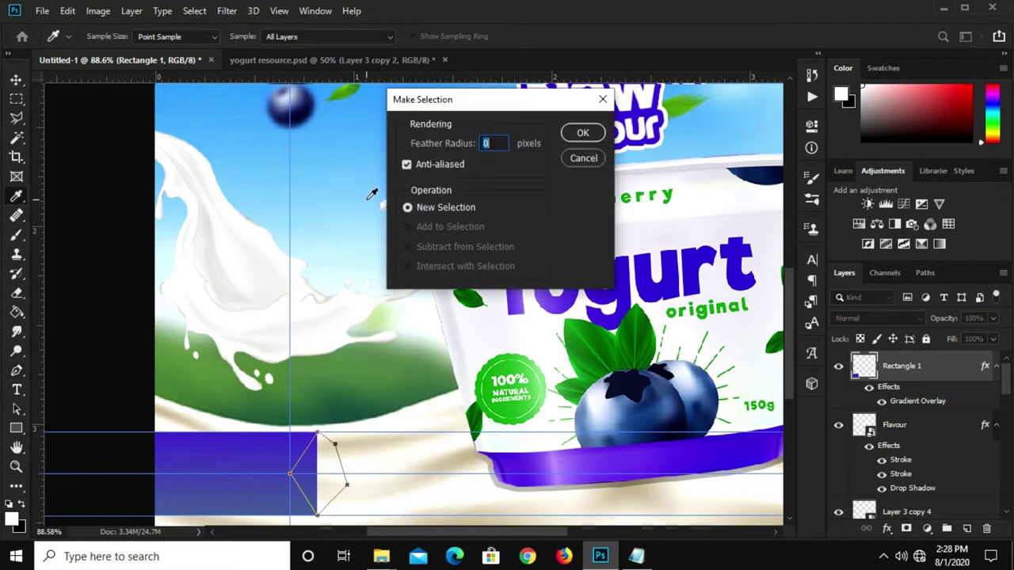
{"action": "left_click", "coordinate": [581, 134]}
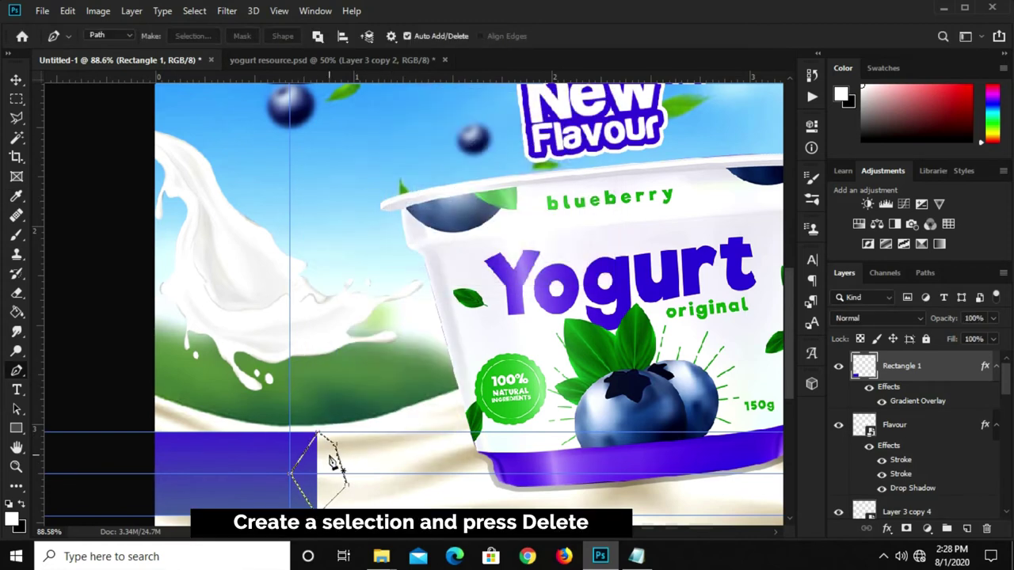
- Delete the triangle to notch the ribbon, deselect, and clear all guides
{"action": "key", "text": "Delete"}
{"action": "key", "text": "ctrl+d"}
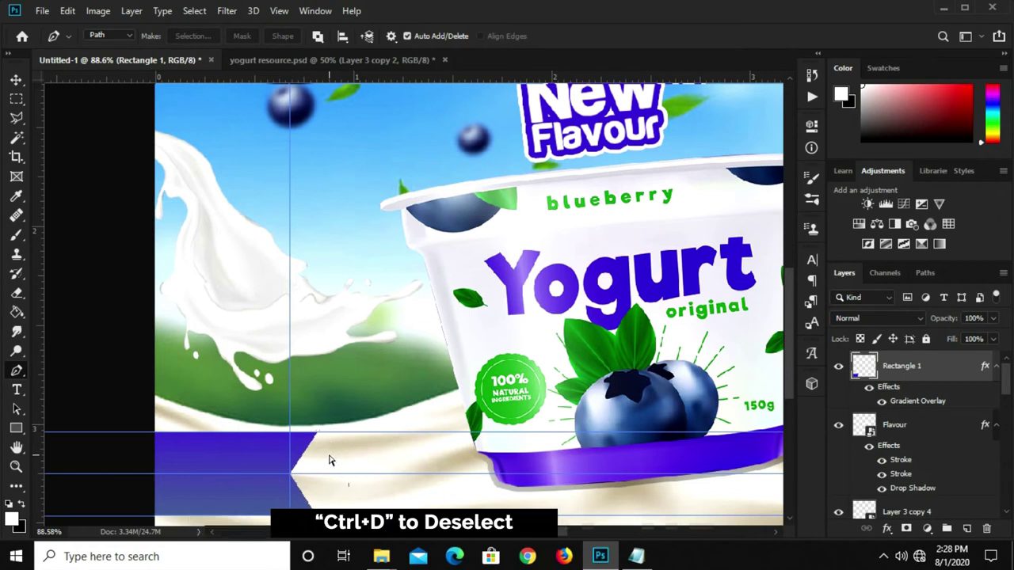
{"action": "left_click", "coordinate": [280, 12]}
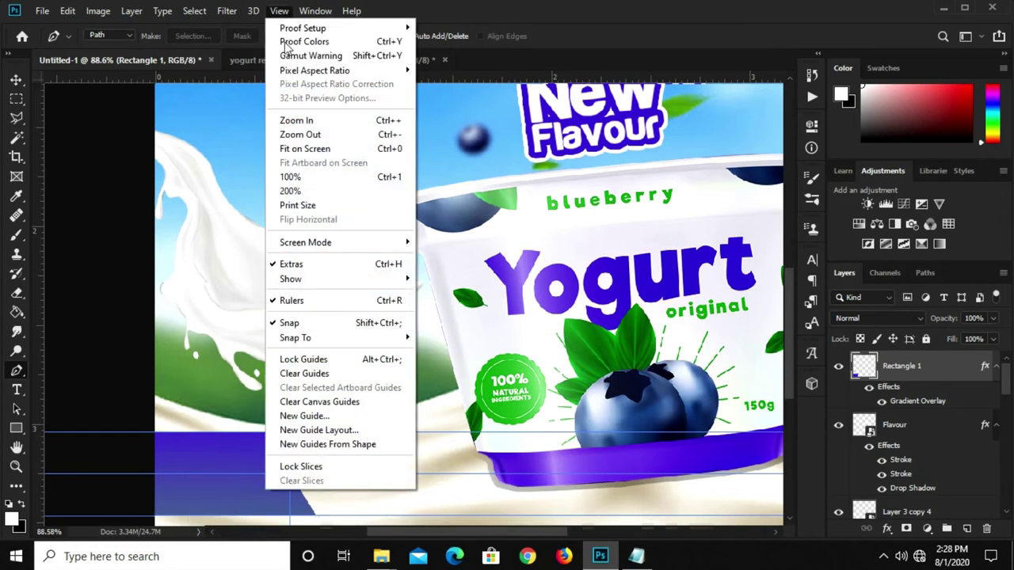
{"action": "left_click", "coordinate": [295, 356]}
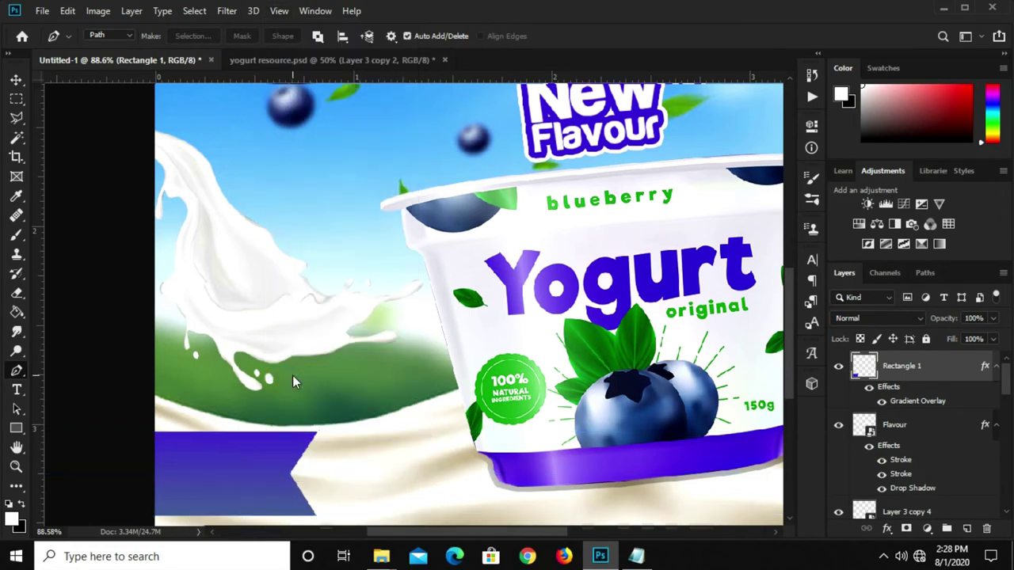
{"action": "key", "text": "ctrl+0"}
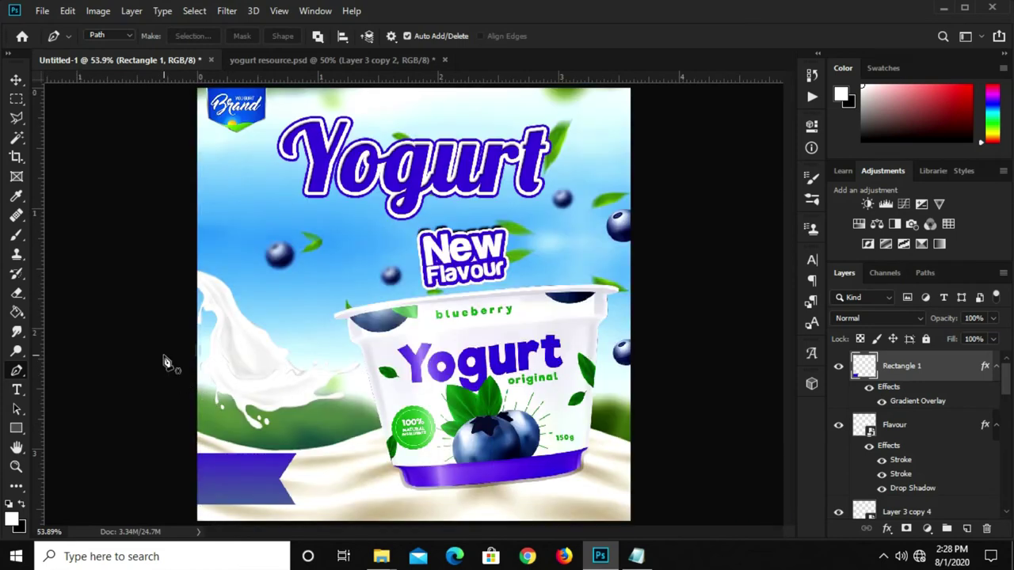
- Duplicate the ribbon and shrink the copy slightly in height and width
{"action": "key", "text": "v"}
{"action": "left_click", "coordinate": [120, 363]}
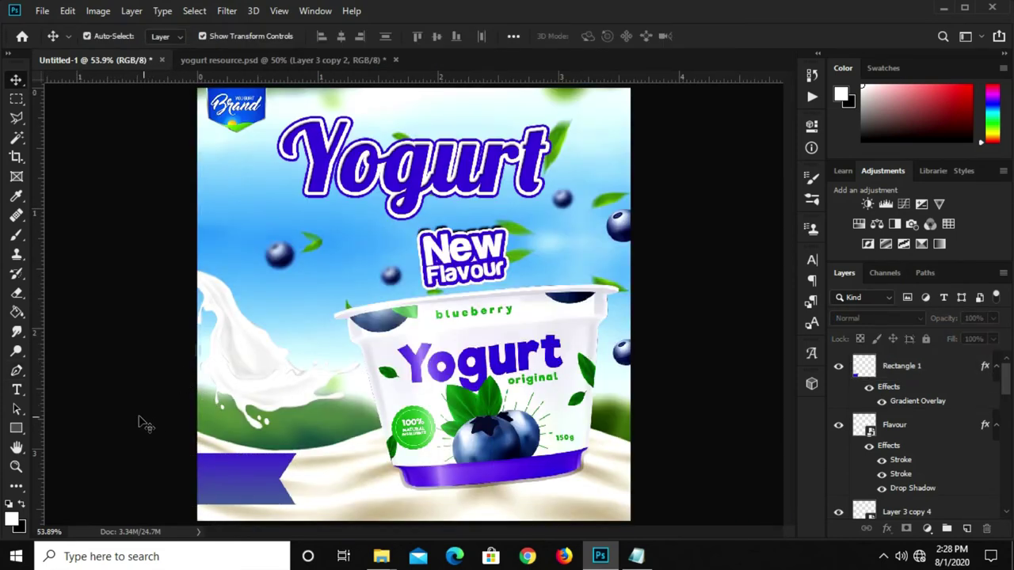
{"action": "left_click", "coordinate": [236, 481]}
{"action": "scroll", "coordinate": [235, 482], "scroll_direction": "up", "scroll_amount": 2}
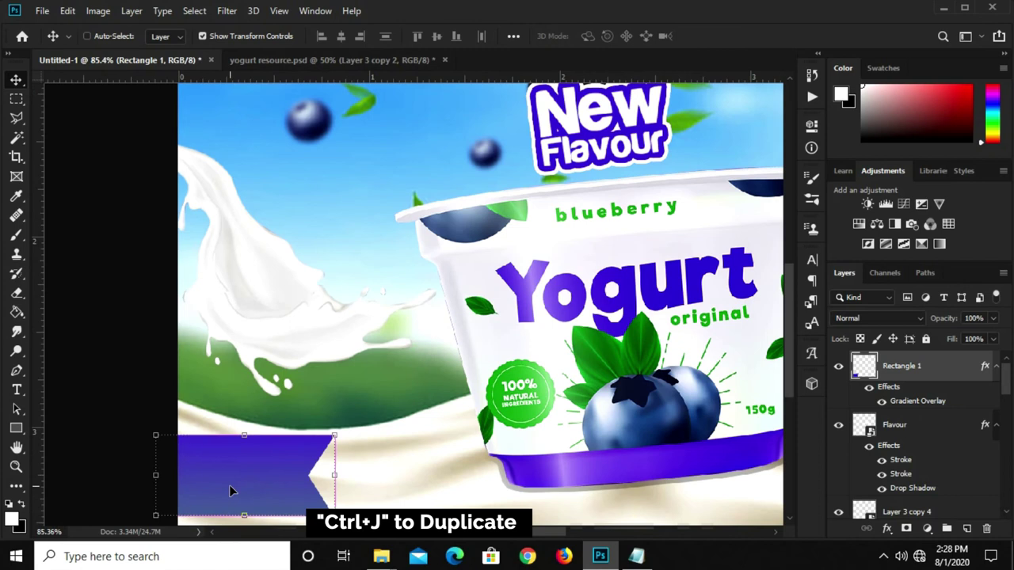
{"action": "key", "text": "ctrl+j"}
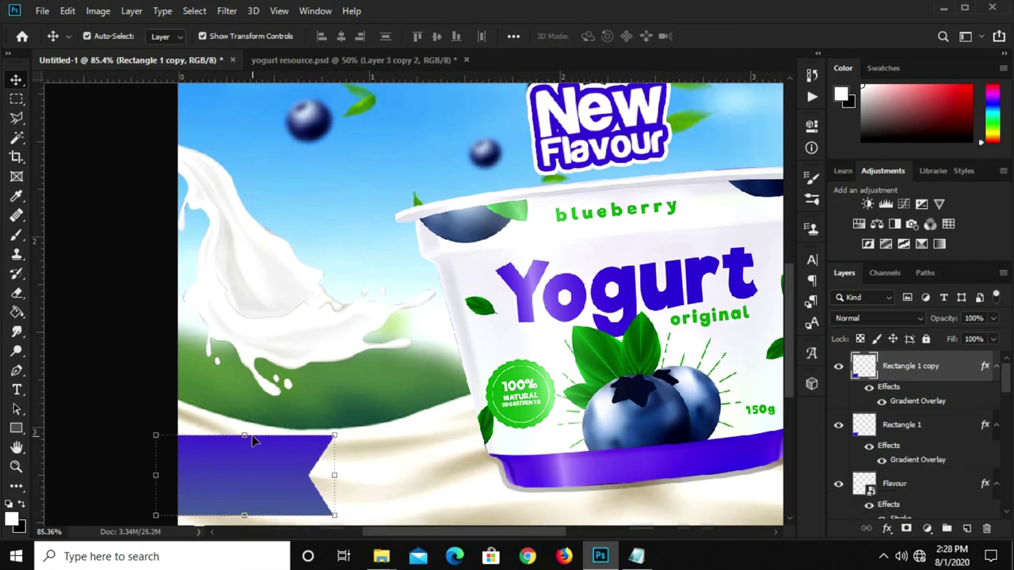
{"action": "left_click_drag", "start_coordinate": [249, 429], "coordinate": [247, 434]}
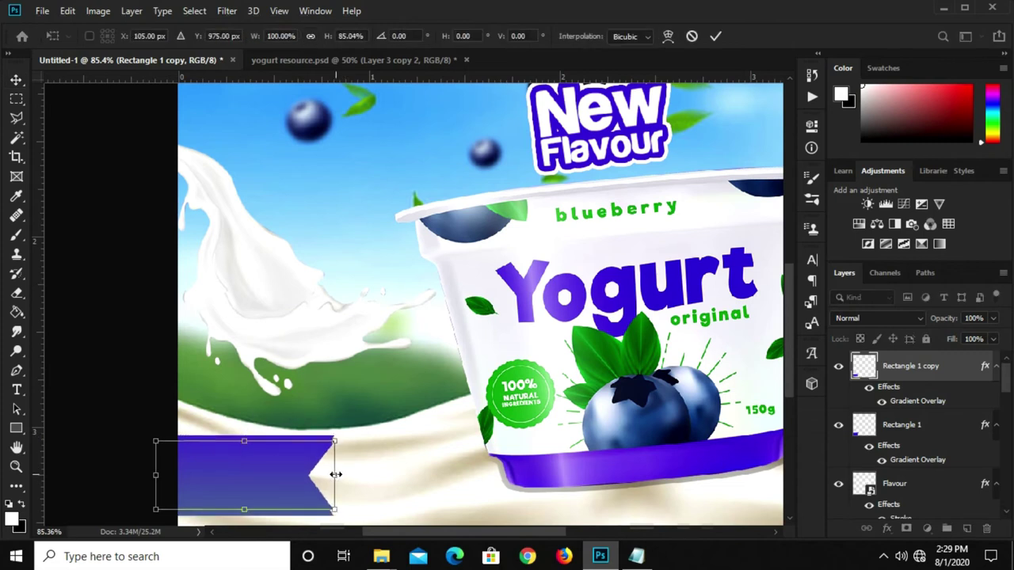
{"action": "left_click_drag", "start_coordinate": [339, 478], "coordinate": [314, 476]}
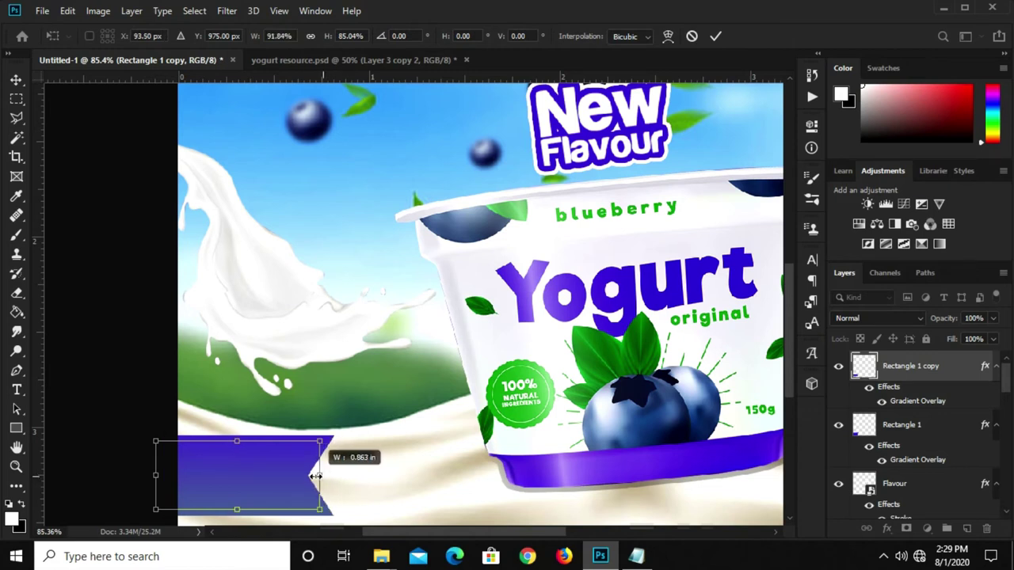
{"action": "key", "text": "Return"}
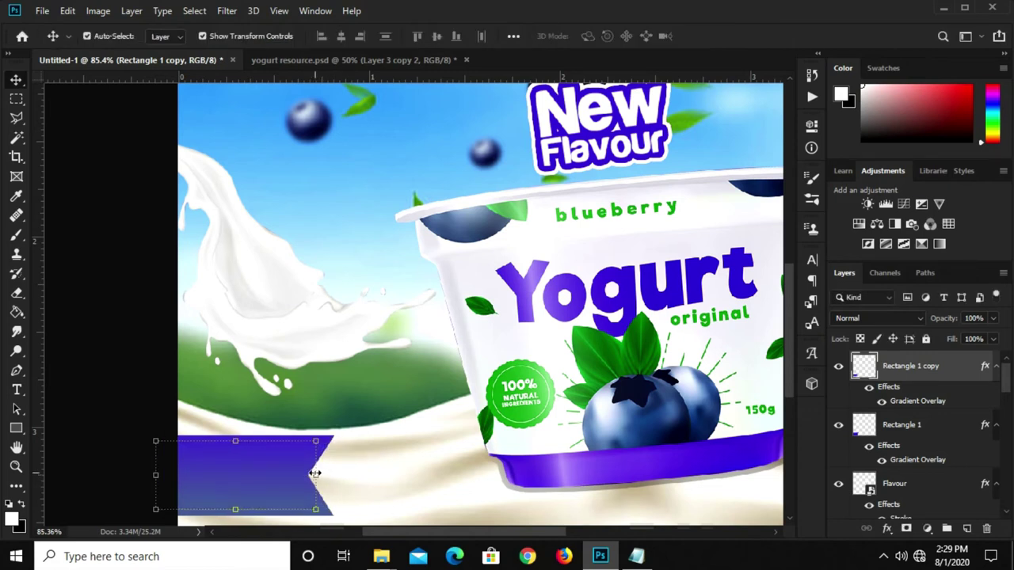
- Rasterize the ribbon copy and load its outline as a selection
{"action": "right_click", "coordinate": [899, 381]}
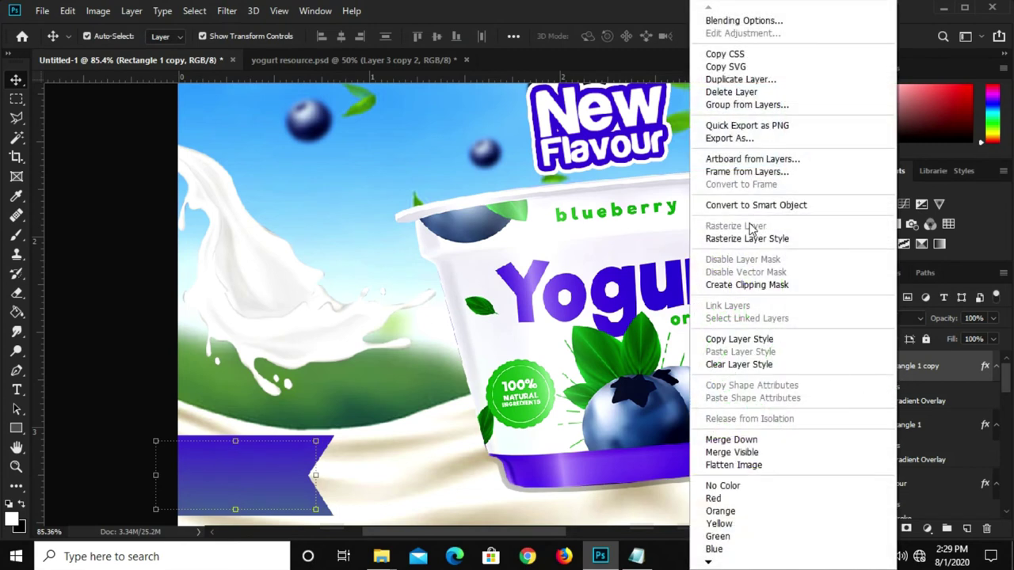
{"action": "left_click", "coordinate": [749, 206]}
{"action": "right_click", "coordinate": [903, 366]}
{"action": "left_click", "coordinate": [737, 265]}
{"action": "left_click", "coordinate": [862, 370], "text": "ctrl"}
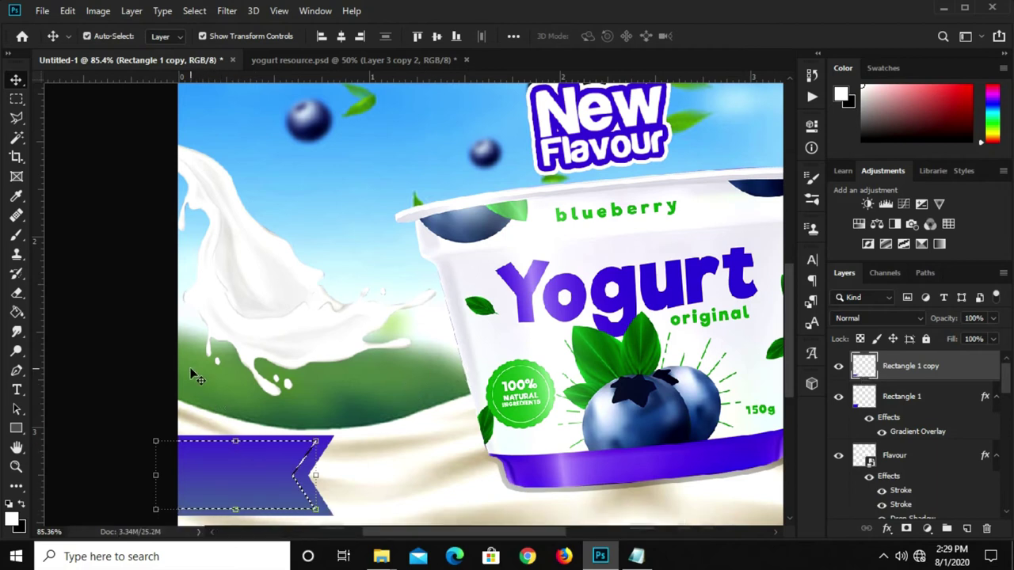
- Stroke the ribbon-copy selection with a thin white outline, then deselect
{"action": "left_click", "coordinate": [16, 98]}
{"action": "left_click", "coordinate": [62, 103]}
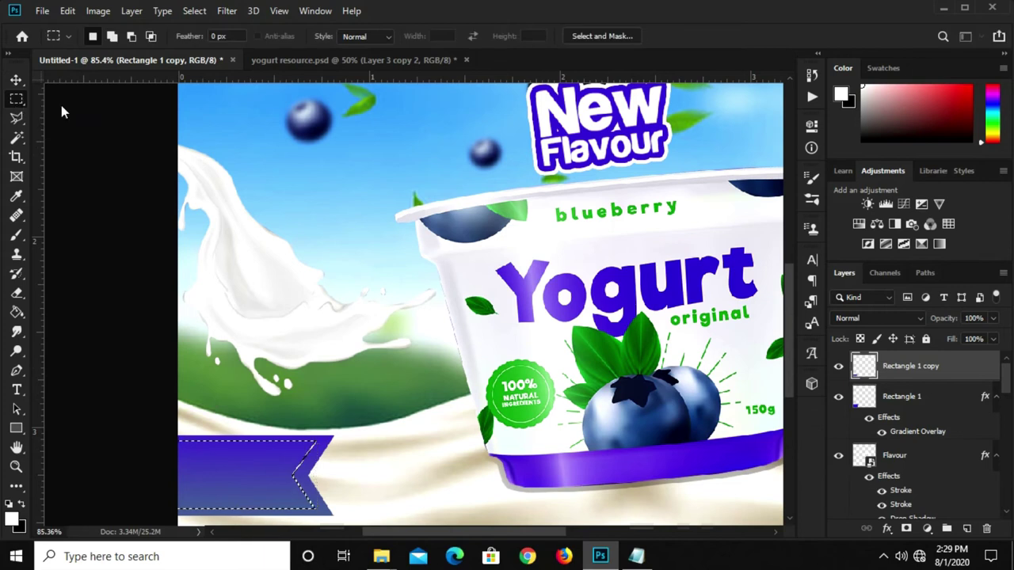
{"action": "right_click", "coordinate": [251, 461]}
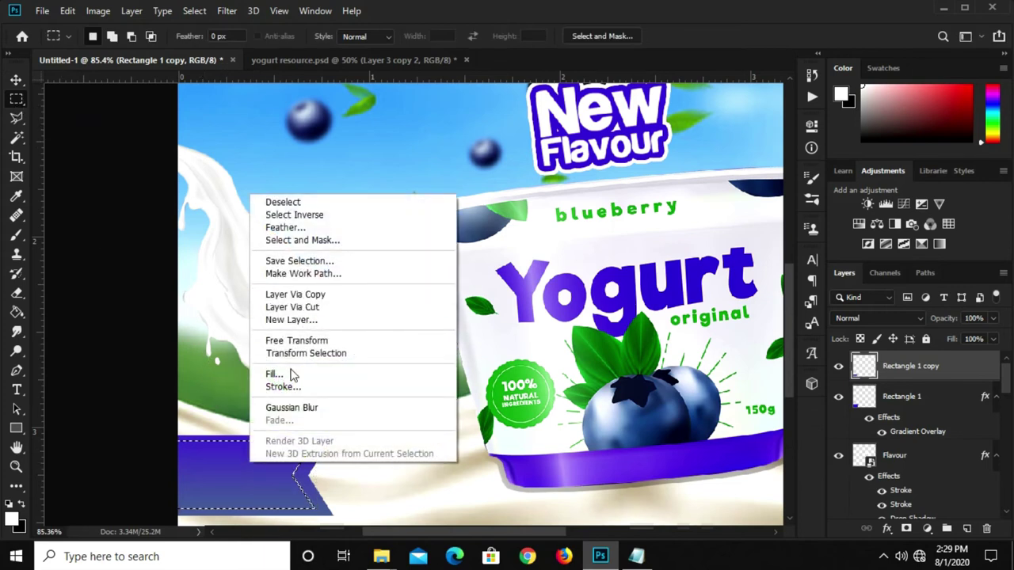
{"action": "left_click", "coordinate": [277, 387]}
{"action": "double_click", "coordinate": [590, 187]}
{"action": "left_click", "coordinate": [730, 170]}
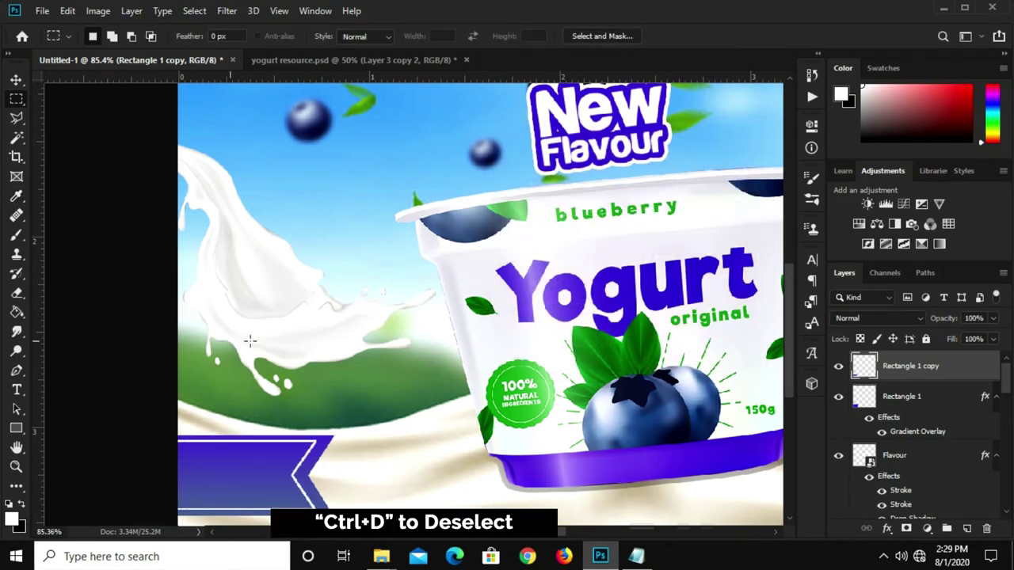
{"action": "key", "text": "ctrl+d"}
- Nudge the outlined ribbon copy slightly right and fit the whole poster in view
{"action": "key", "text": "v"}
{"action": "key", "text": "Right"}
{"action": "key", "text": "Right"}
{"action": "key", "text": "Right"}
{"action": "key", "text": "Right"}
{"action": "key", "text": "Right"}
{"action": "key", "text": "Right"}
{"action": "key", "text": "Right"}
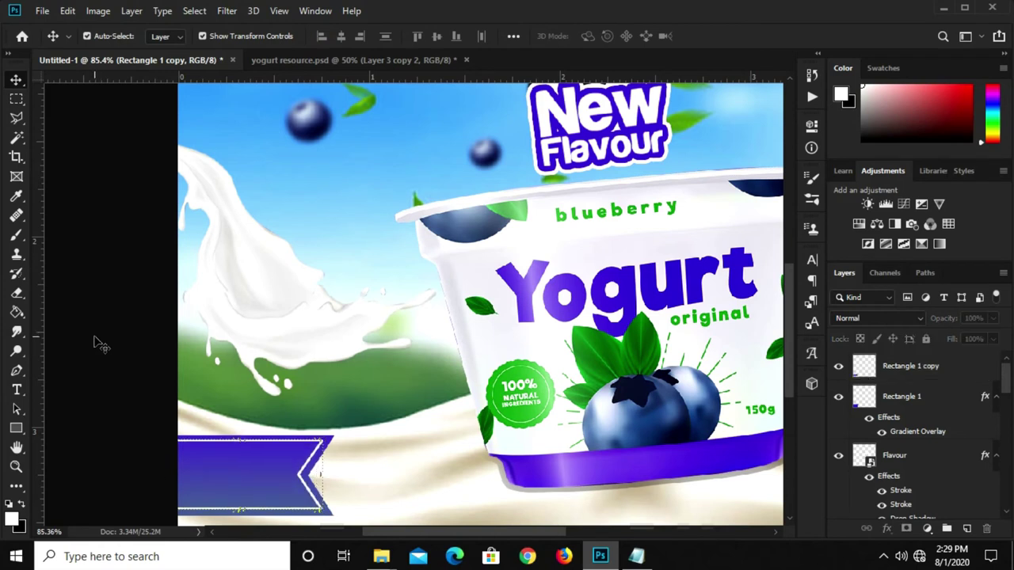
{"action": "left_click", "coordinate": [95, 343], "text": "ctrl"}
{"action": "key", "text": "ctrl+minus"}
{"action": "key", "text": "ctrl+minus"}
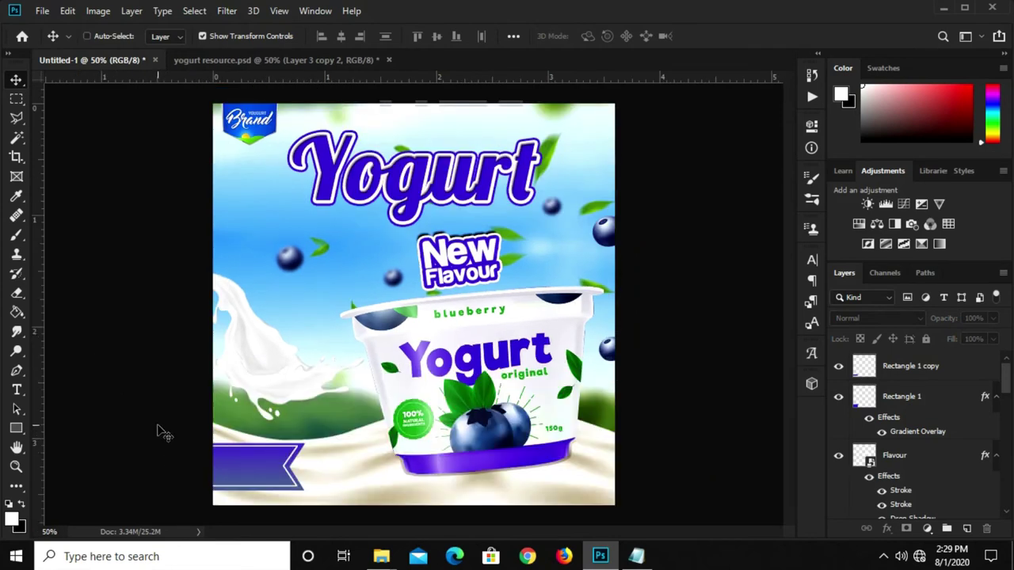
{"action": "key", "text": "ctrl+0"}
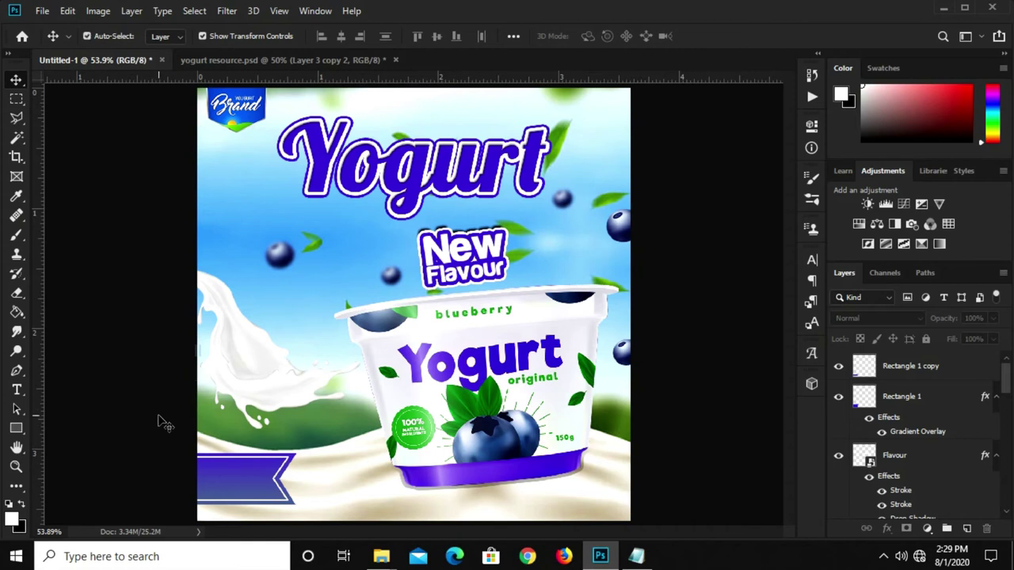
- Add white '100%' text beside the milk splash on the ad's left side
{"action": "left_click", "coordinate": [17, 392]}
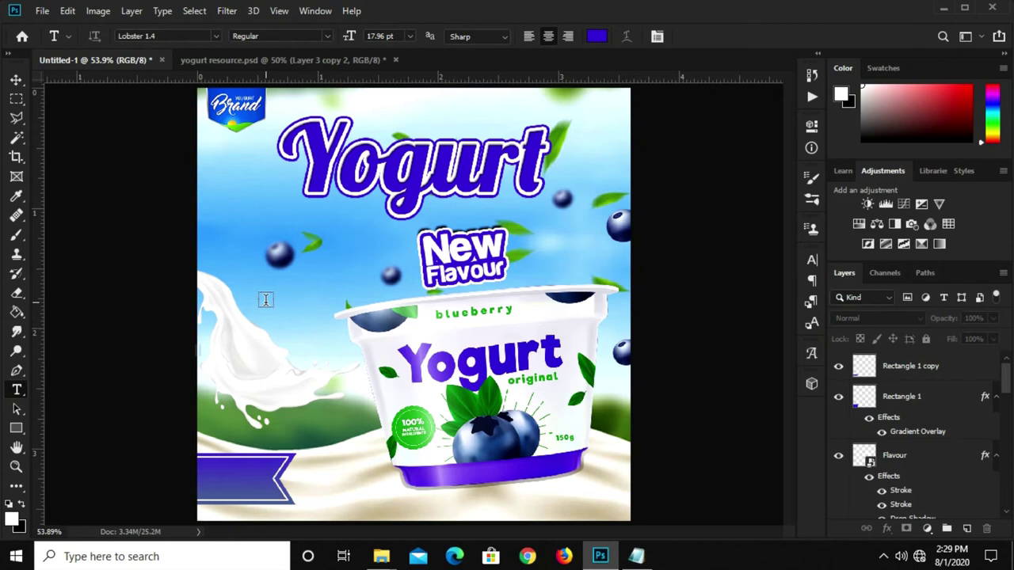
{"action": "left_click", "coordinate": [595, 36]}
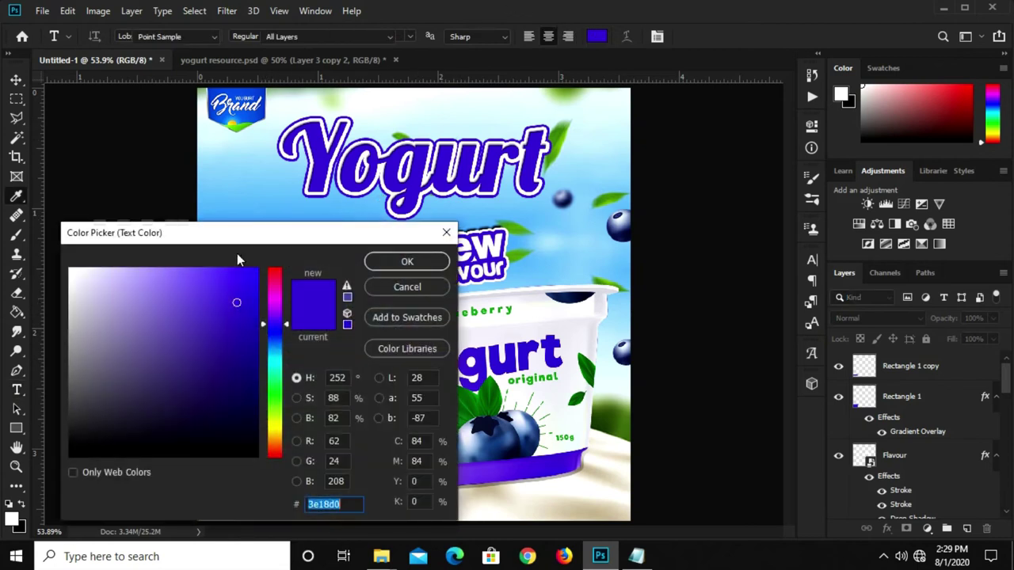
{"action": "left_click_drag", "start_coordinate": [241, 274], "coordinate": [43, 252]}
{"action": "left_click", "coordinate": [381, 264]}
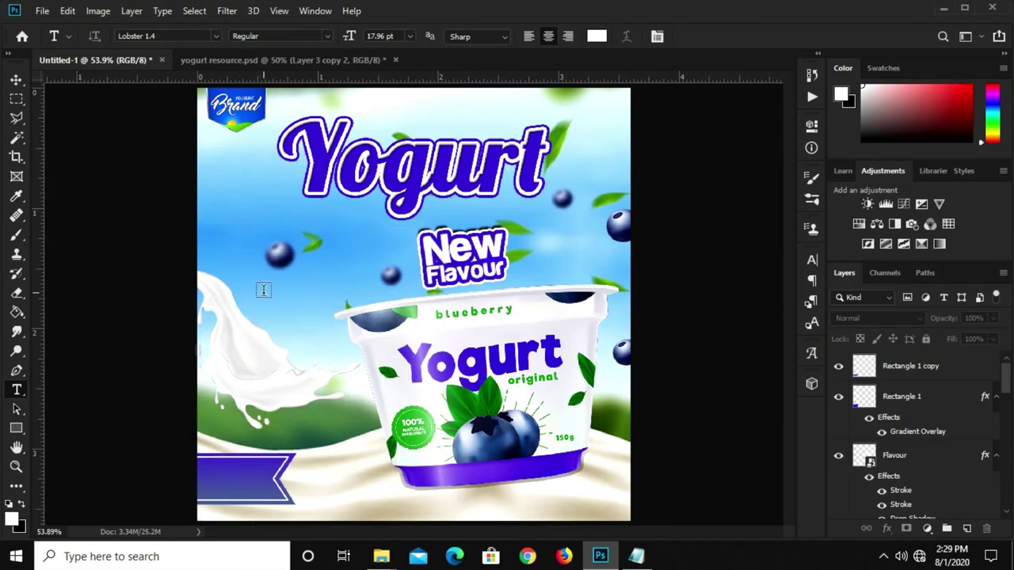
{"action": "left_click", "coordinate": [264, 290]}
{"action": "type", "text": "100"}
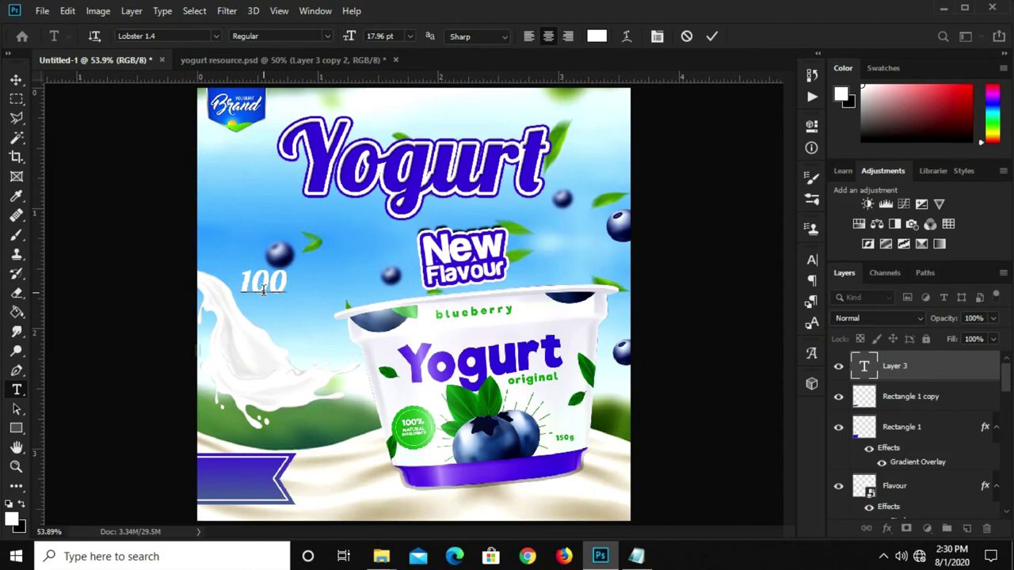
{"action": "type", "text": "%"}
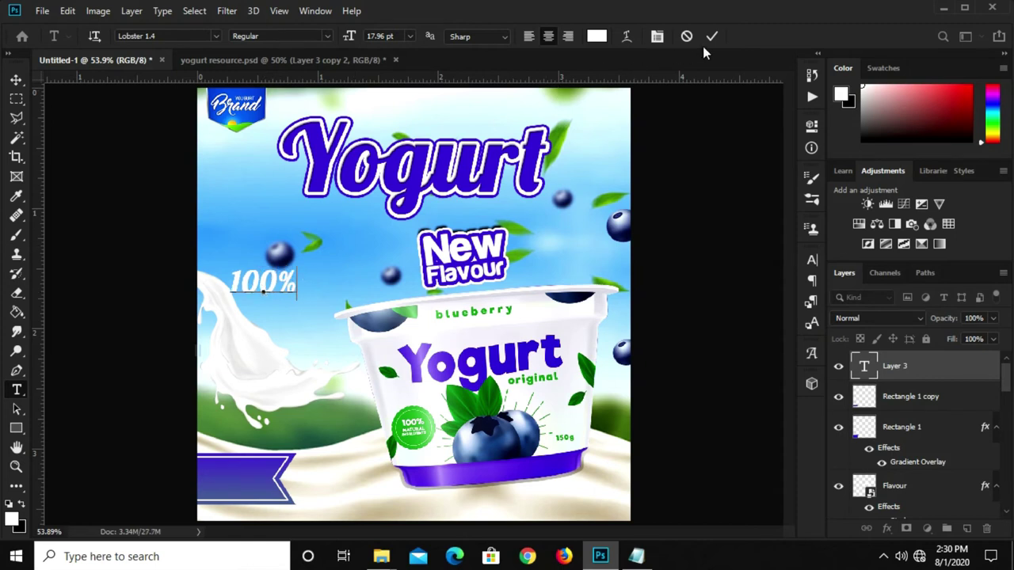
{"action": "left_click", "coordinate": [489, 197]}
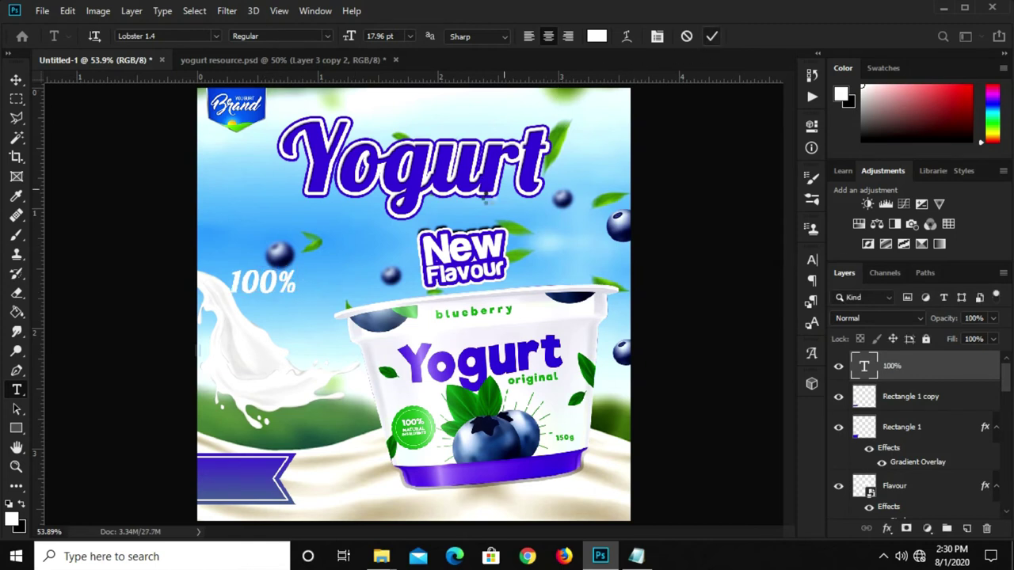
- Change the '100%' text font to Harabara and move it onto the purple ribbon
{"action": "key", "text": "v"}
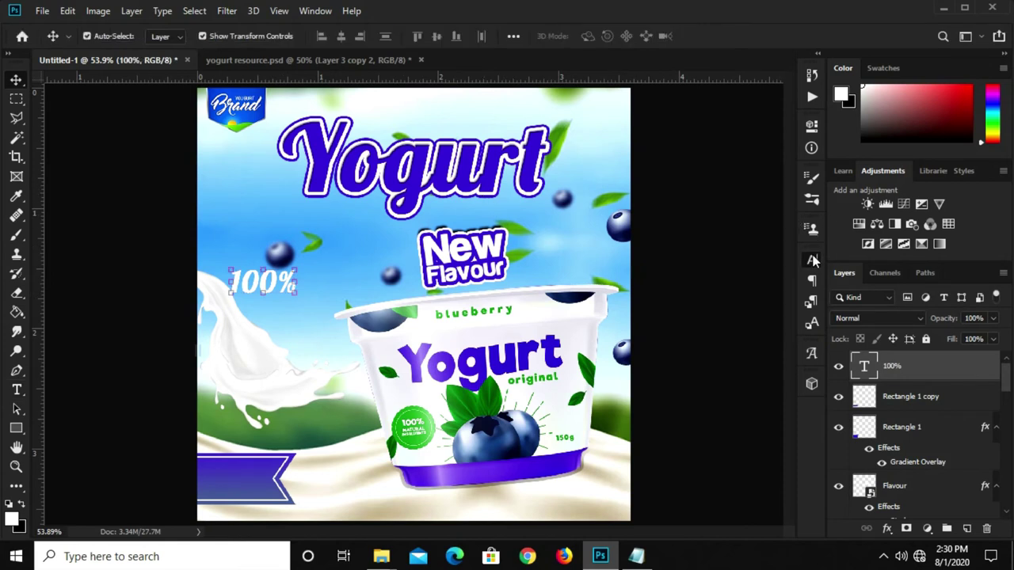
{"action": "left_click", "coordinate": [812, 260]}
{"action": "left_click", "coordinate": [722, 281]}
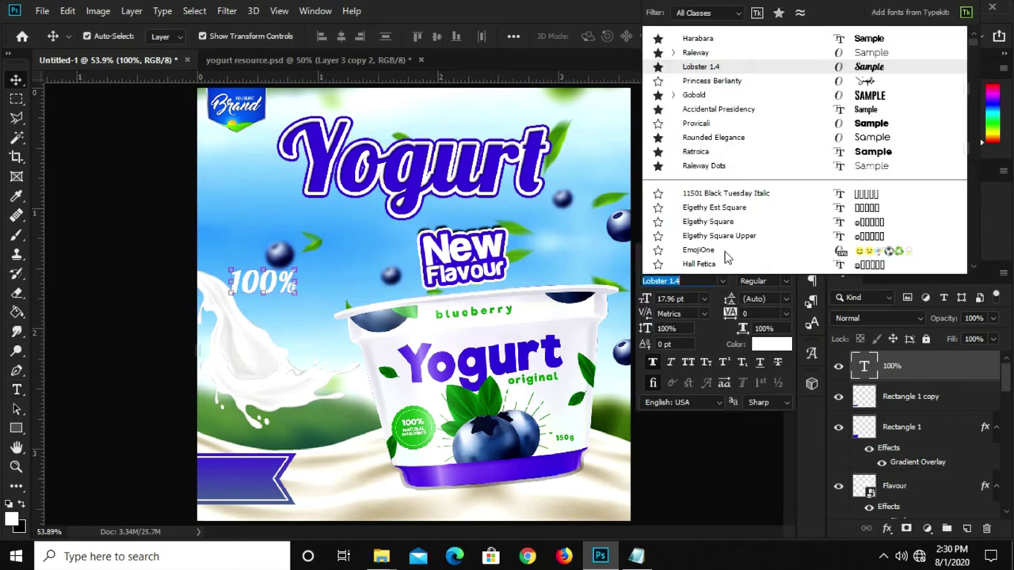
{"action": "left_click", "coordinate": [702, 40]}
{"action": "left_click", "coordinate": [240, 282]}
{"action": "mouse_move", "coordinate": [275, 290]}
{"action": "left_mouse_down"}
{"action": "mouse_move", "coordinate": [242, 473]}
{"action": "mouse_move", "coordinate": [749, 262]}
{"action": "left_mouse_up"}
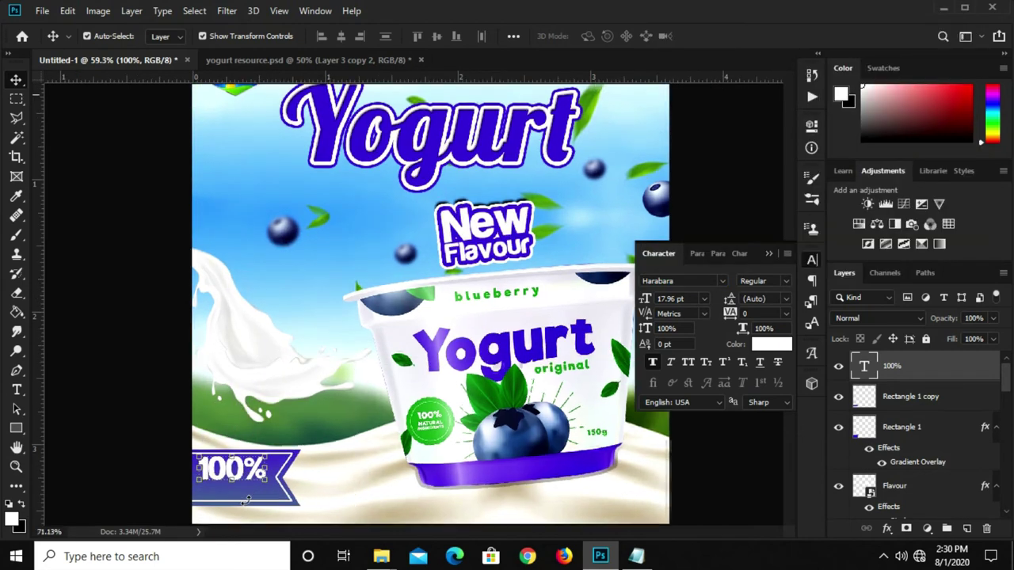
{"action": "left_click", "coordinate": [769, 253]}
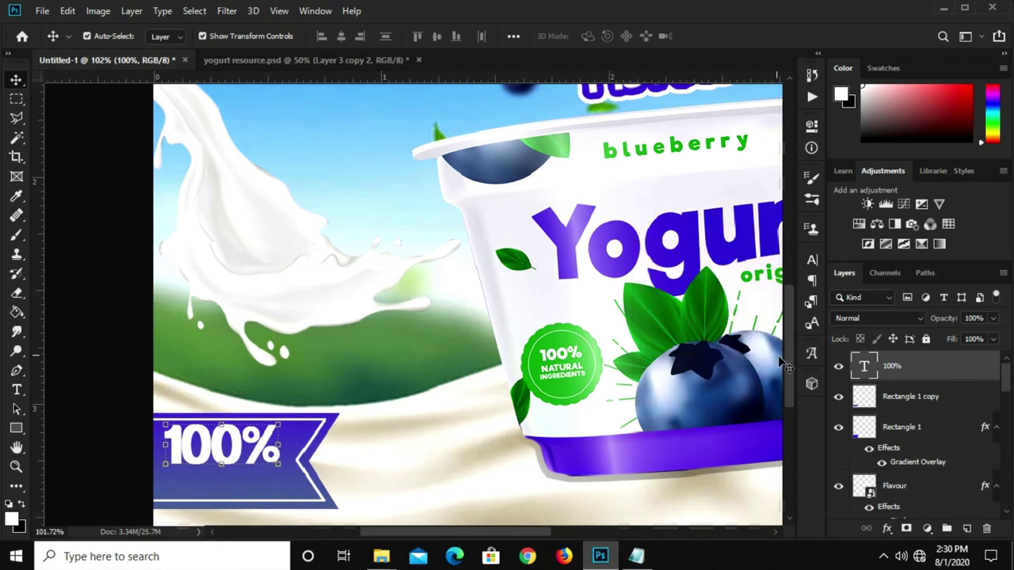
{"action": "left_click_drag", "start_coordinate": [789, 370], "coordinate": [786, 406]}
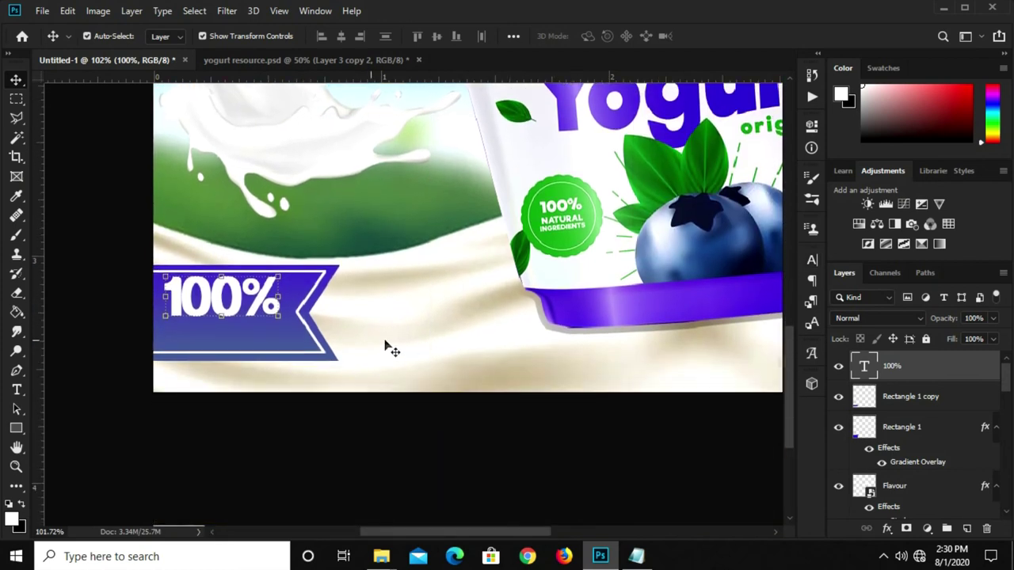
- Duplicate the '100%' text just below it and retype the copy as 'NATURAL'
{"action": "left_click_drag", "start_coordinate": [241, 323], "coordinate": [227, 335]}
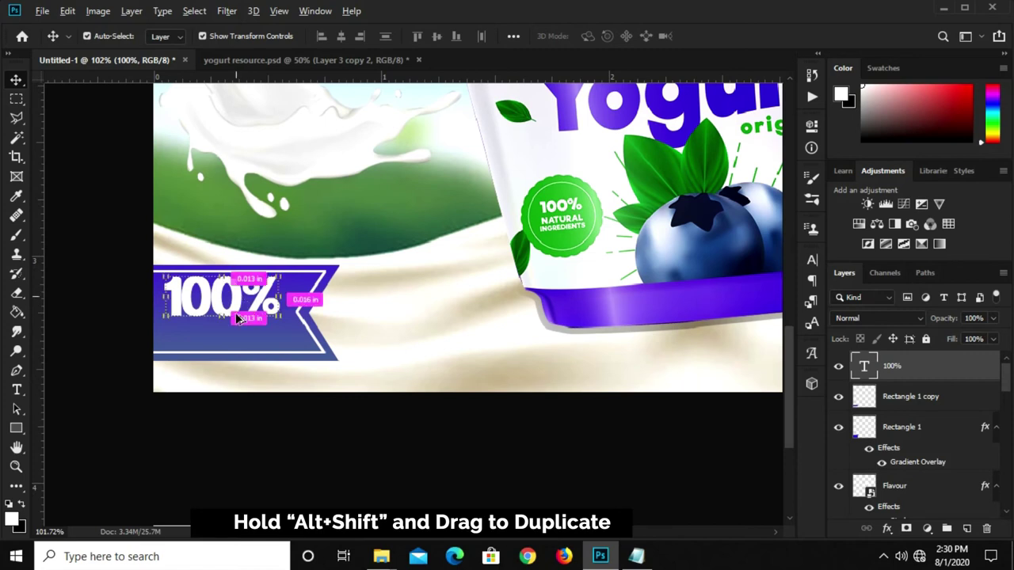
{"action": "left_click", "coordinate": [17, 390]}
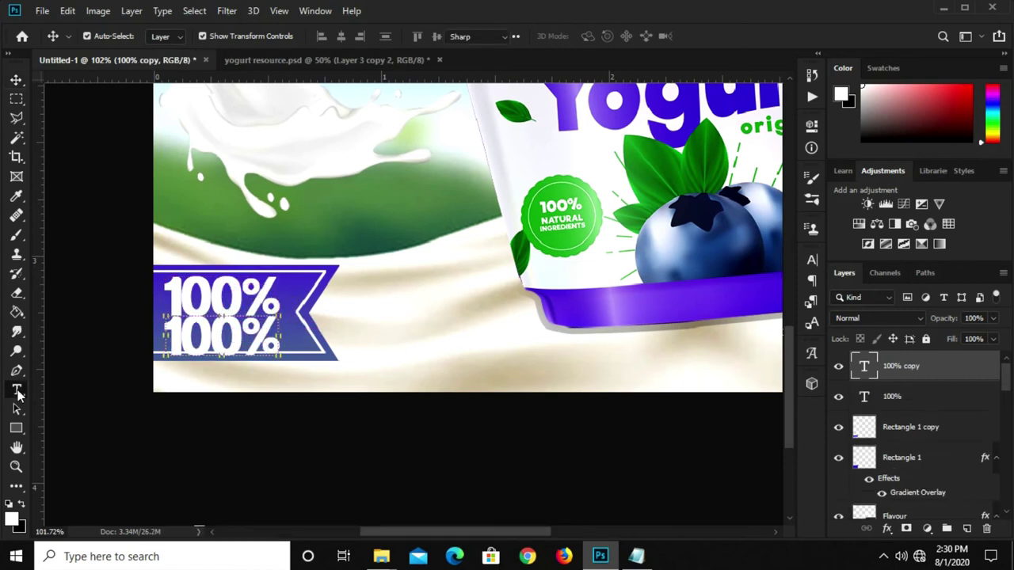
{"action": "left_click", "coordinate": [212, 331]}
{"action": "key", "text": "ctrl+a"}
{"action": "type", "text": "NATURAL"}
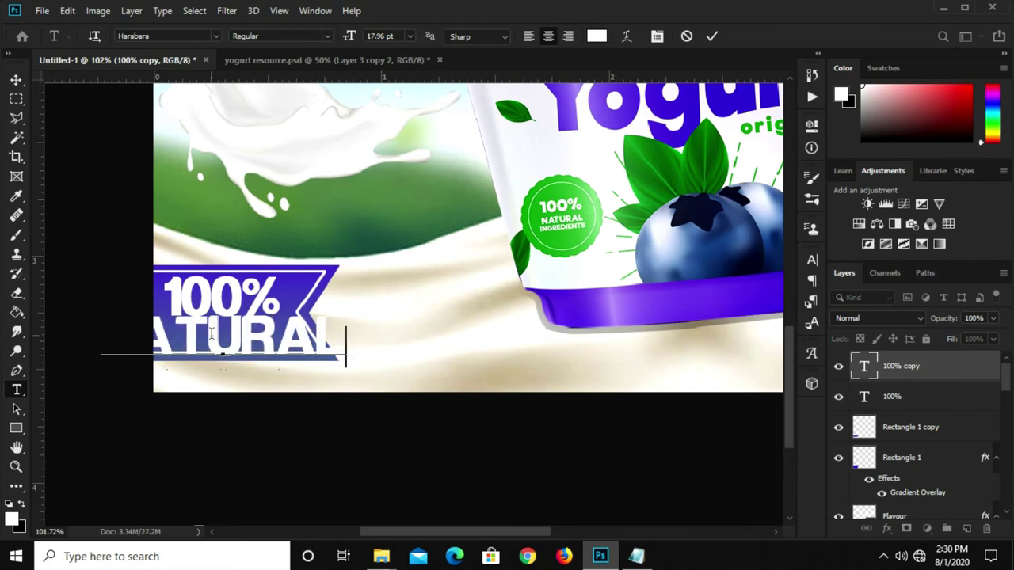
{"action": "left_click", "coordinate": [711, 36]}
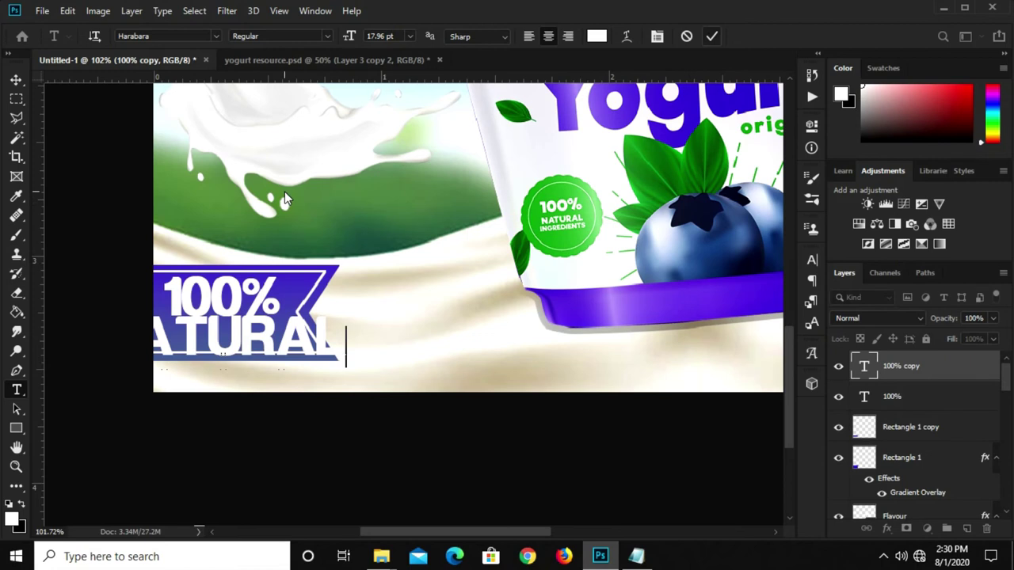
- Line up 'NATURAL' under '100%' and resize it to fit the ribbon
{"action": "key", "text": "v"}
{"action": "left_click_drag", "start_coordinate": [235, 250], "coordinate": [235, 262]}
{"action": "key", "text": "ctrl+t"}
{"action": "mouse_move", "coordinate": [221, 314]}
{"action": "left_mouse_down"}
{"action": "mouse_move", "coordinate": [232, 345]}
{"action": "mouse_move", "coordinate": [241, 336]}
{"action": "mouse_move", "coordinate": [282, 342]}
{"action": "left_mouse_up"}
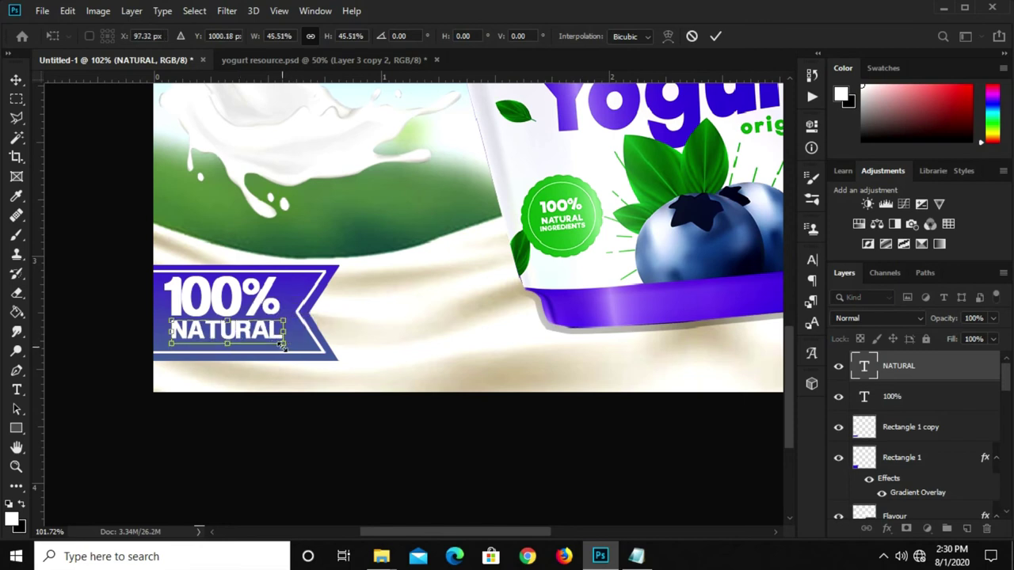
{"action": "key", "text": "Return"}
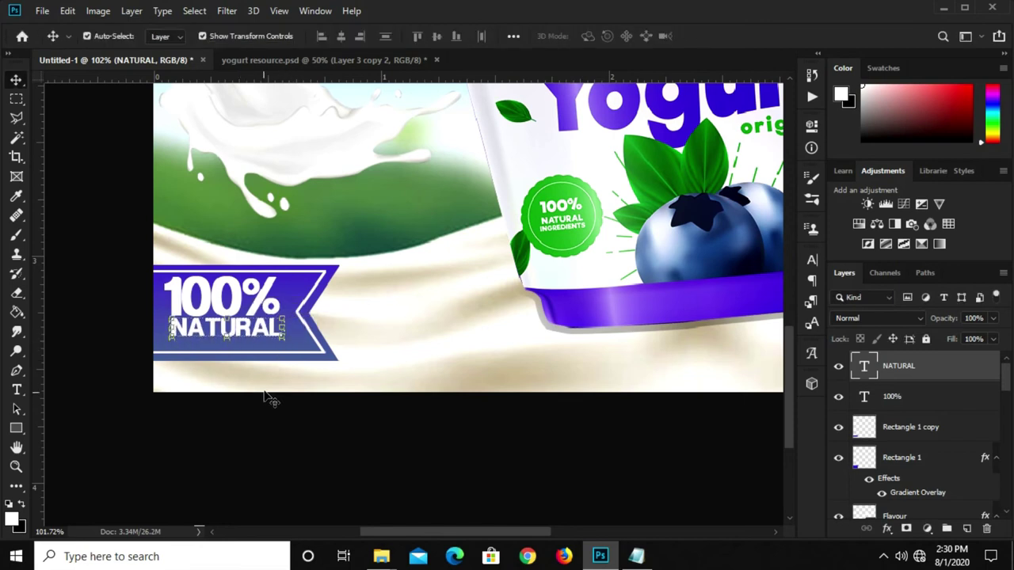
- Stretch the purple ribbon and its outline copy taller
{"action": "left_click", "coordinate": [267, 358]}
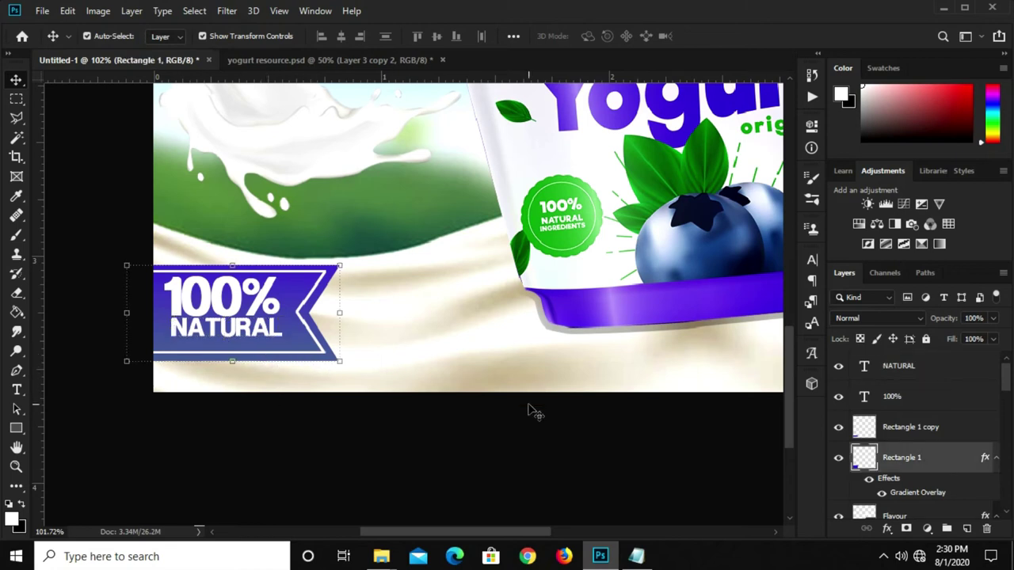
{"action": "left_click", "coordinate": [919, 436], "text": "shift"}
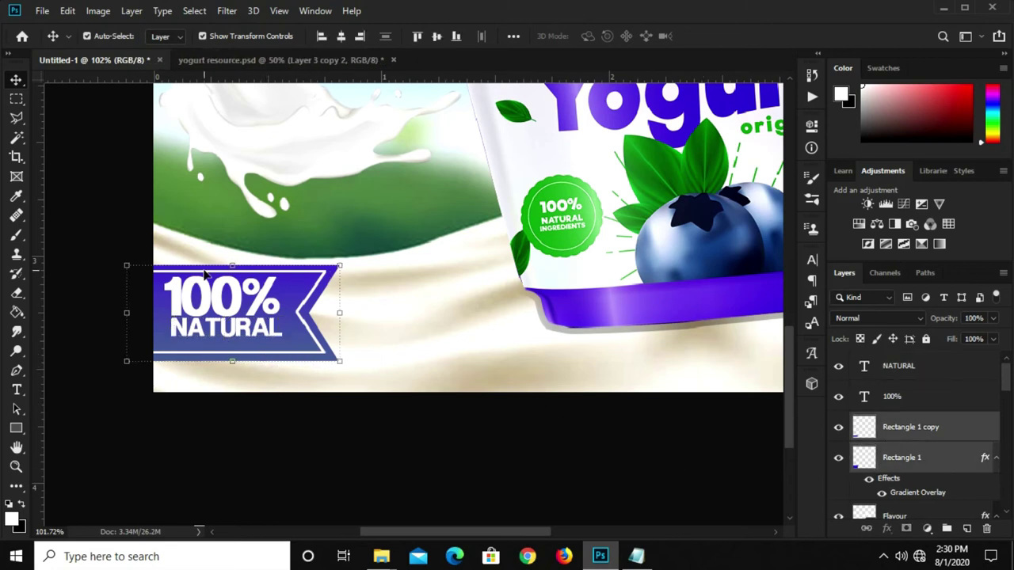
{"action": "left_click_drag", "start_coordinate": [219, 259], "coordinate": [223, 243]}
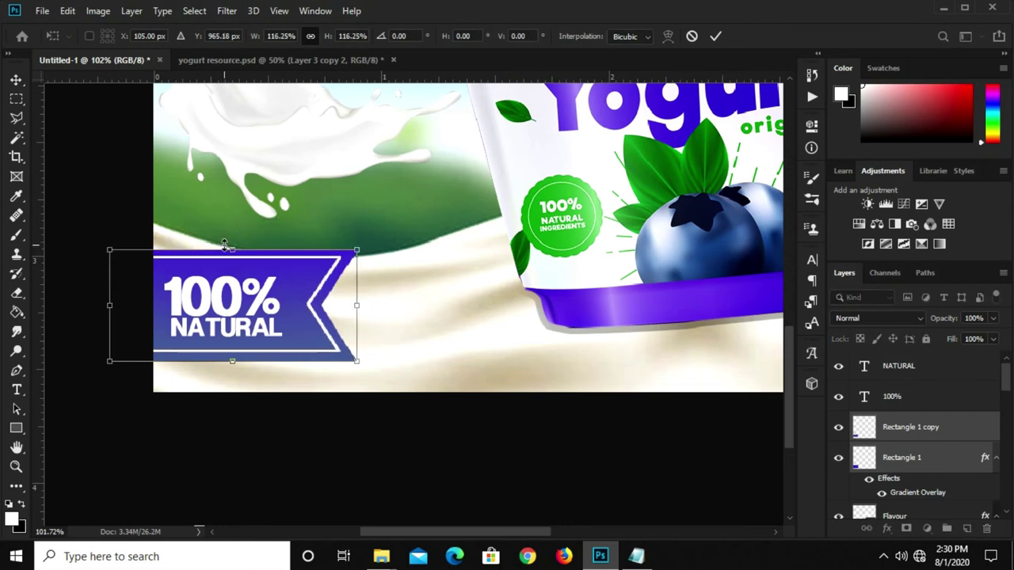
{"action": "key", "text": "Return"}
- Enlarge both text lines together by about 116% and nudge them slightly left
{"action": "left_click", "coordinate": [269, 325]}
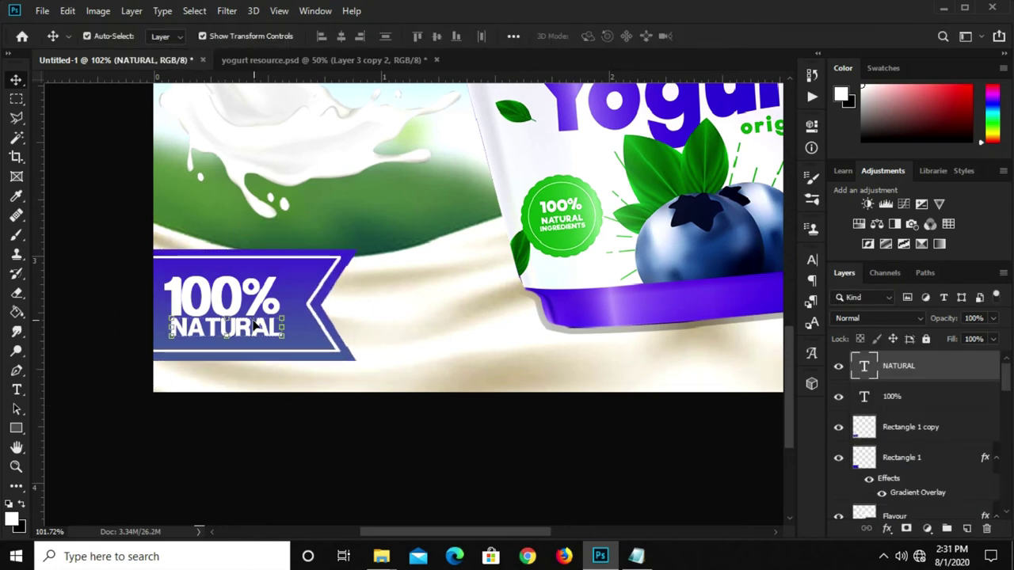
{"action": "left_click", "coordinate": [269, 303], "text": "shift"}
{"action": "key", "text": "ctrl+t"}
{"action": "left_click_drag", "start_coordinate": [290, 271], "coordinate": [306, 261]}
{"action": "left_click_drag", "start_coordinate": [252, 305], "coordinate": [252, 308]}
{"action": "key", "text": "Return"}
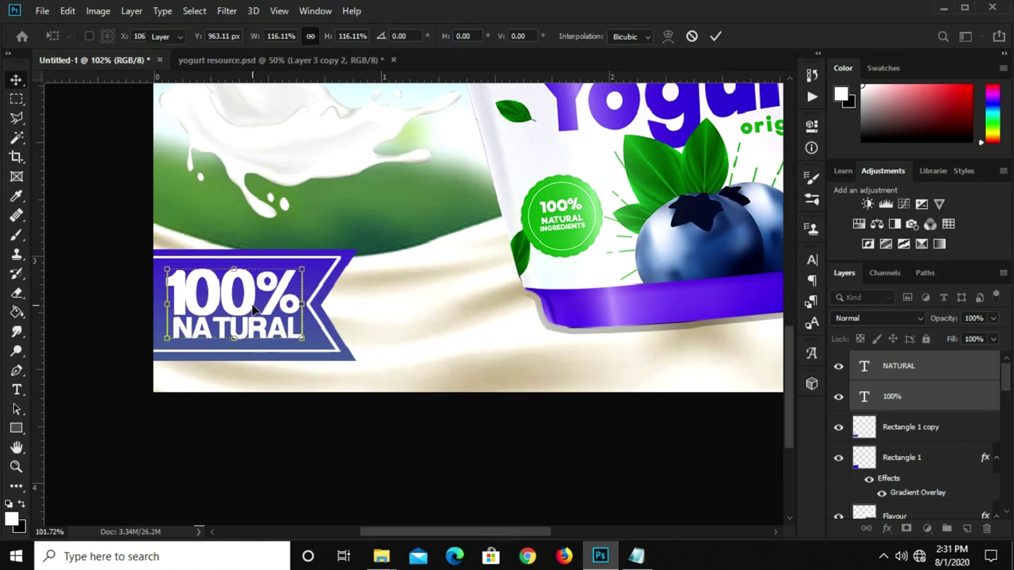
{"action": "key", "text": "Left"}
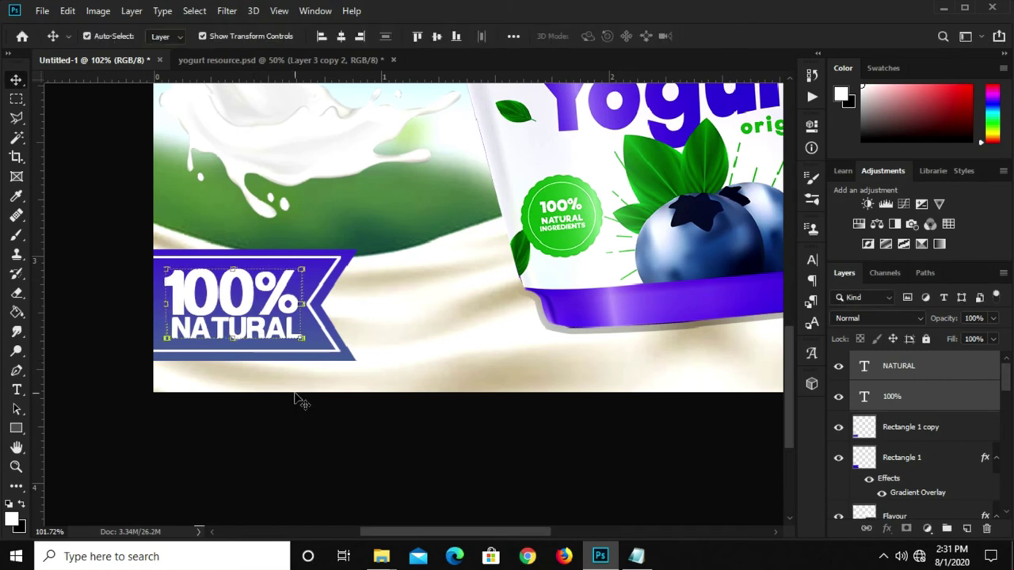
- Group the ribbon, '100%' and 'NATURAL' layers into Group 1
{"action": "key", "text": "ctrl+minus"}
{"action": "key", "text": "ctrl+minus"}
{"action": "key", "text": "ctrl+minus"}
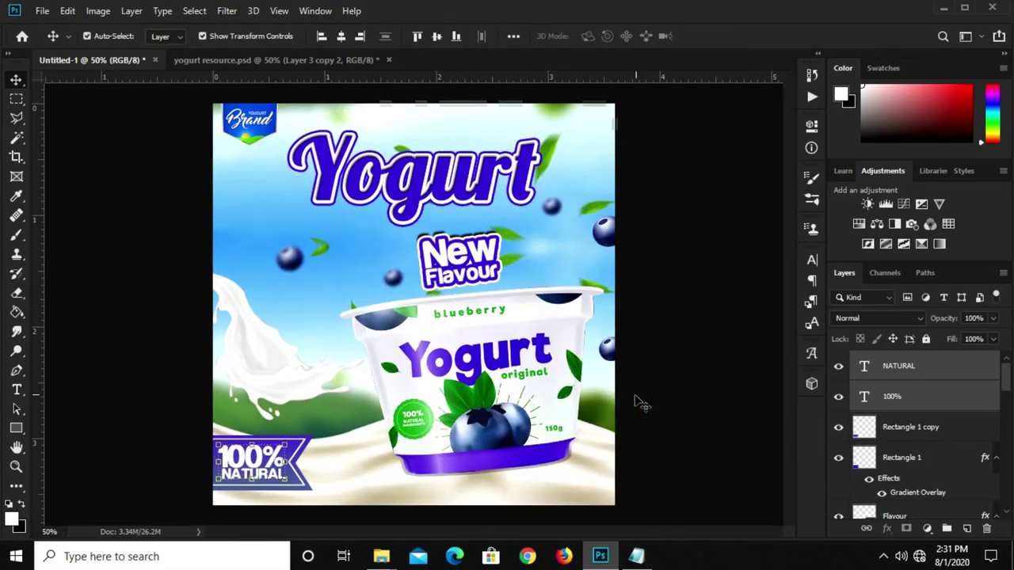
{"action": "left_click", "coordinate": [906, 460], "text": "shift"}
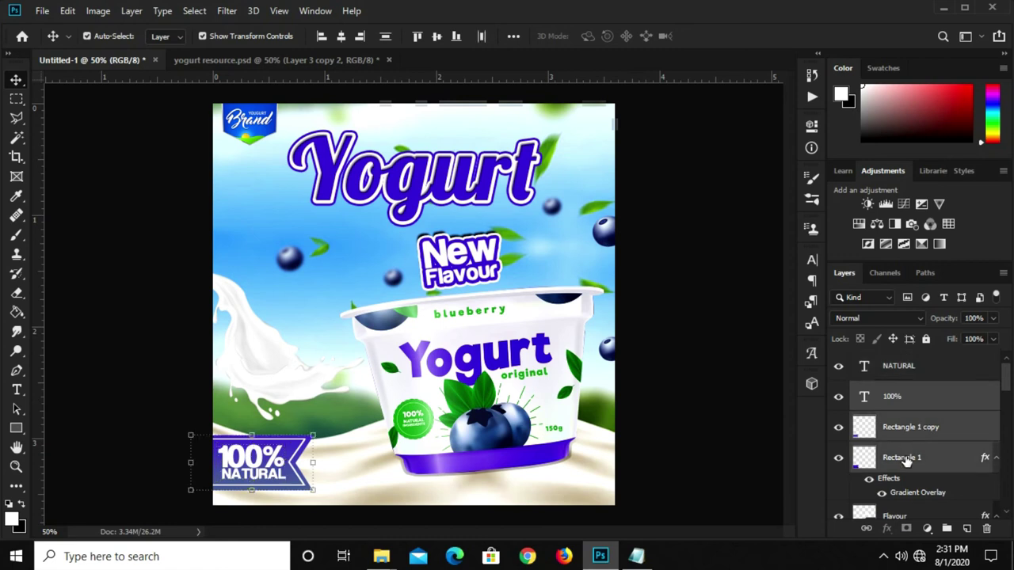
{"action": "left_click", "coordinate": [912, 379], "text": "shift"}
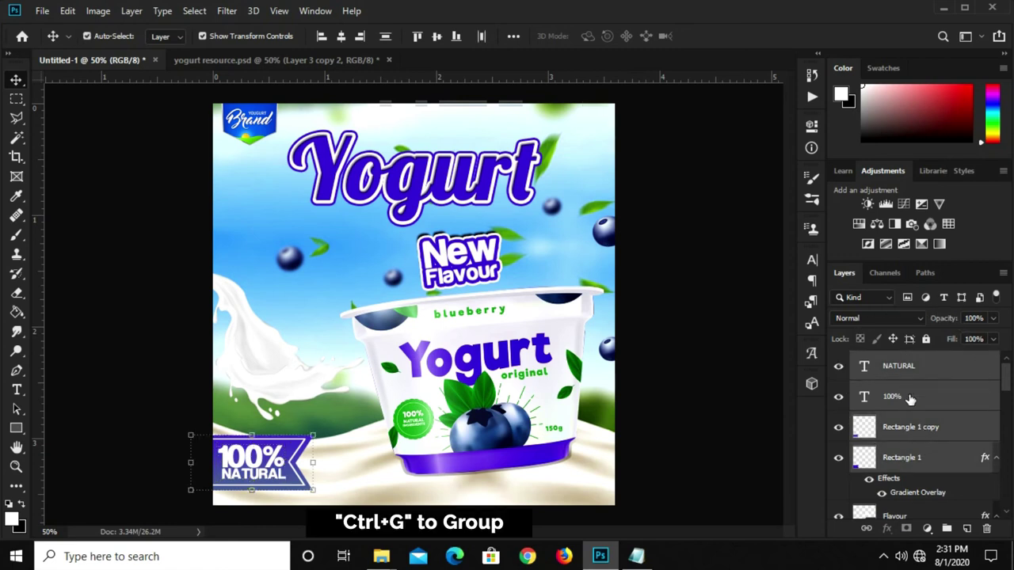
{"action": "key", "text": "ctrl+g"}
{"action": "left_click", "coordinate": [839, 360]}
{"action": "left_click", "coordinate": [839, 360]}
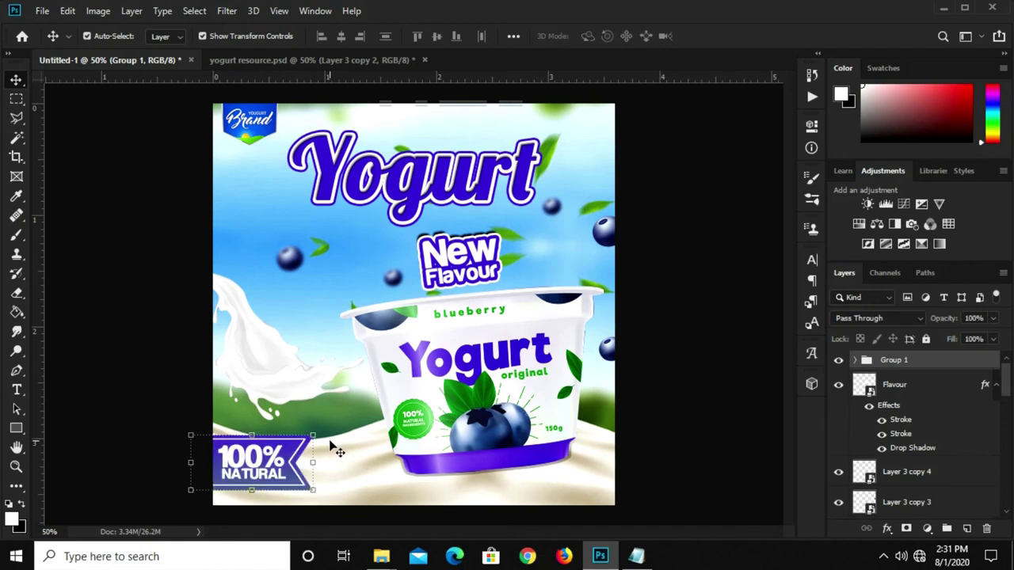
- Shrink the ribbon group to about 78% in the ad's bottom-left corner
{"action": "key", "text": "ctrl+j"}
{"action": "left_click_drag", "start_coordinate": [313, 436], "coordinate": [260, 469]}
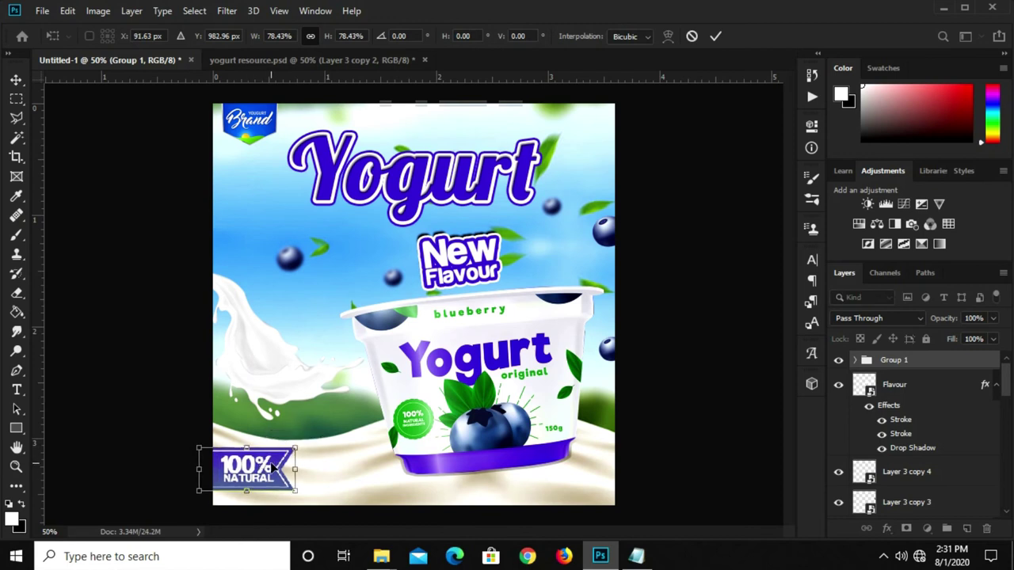
{"action": "key", "text": "Return"}
{"action": "left_click", "coordinate": [681, 379]}
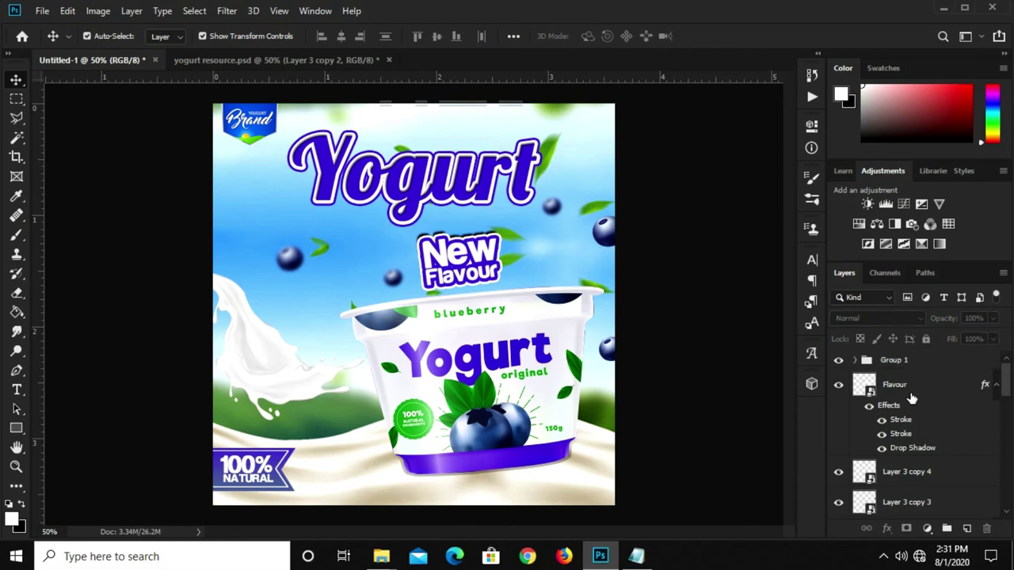
{"action": "left_click", "coordinate": [855, 364]}
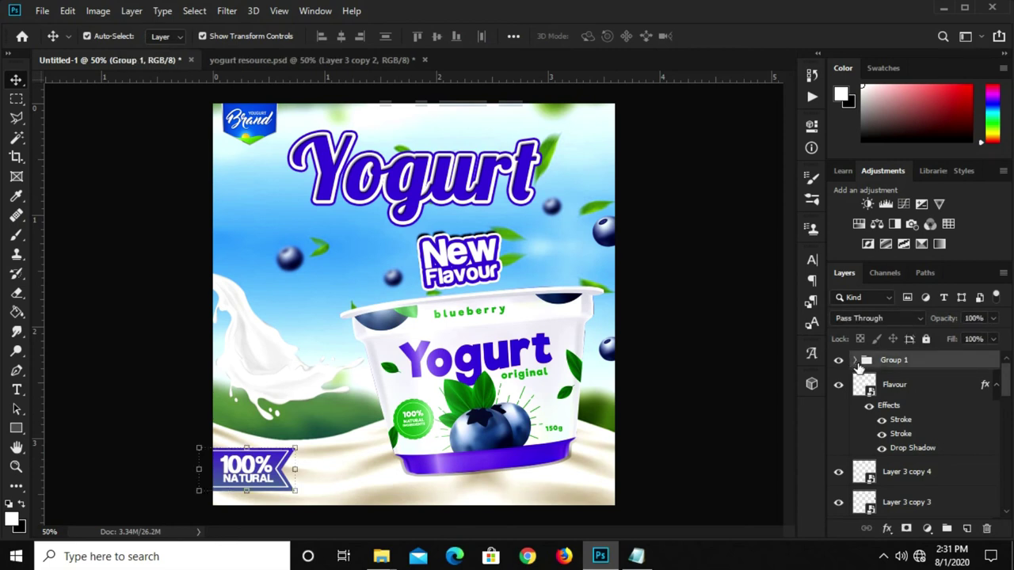
{"action": "left_click", "coordinate": [704, 366]}
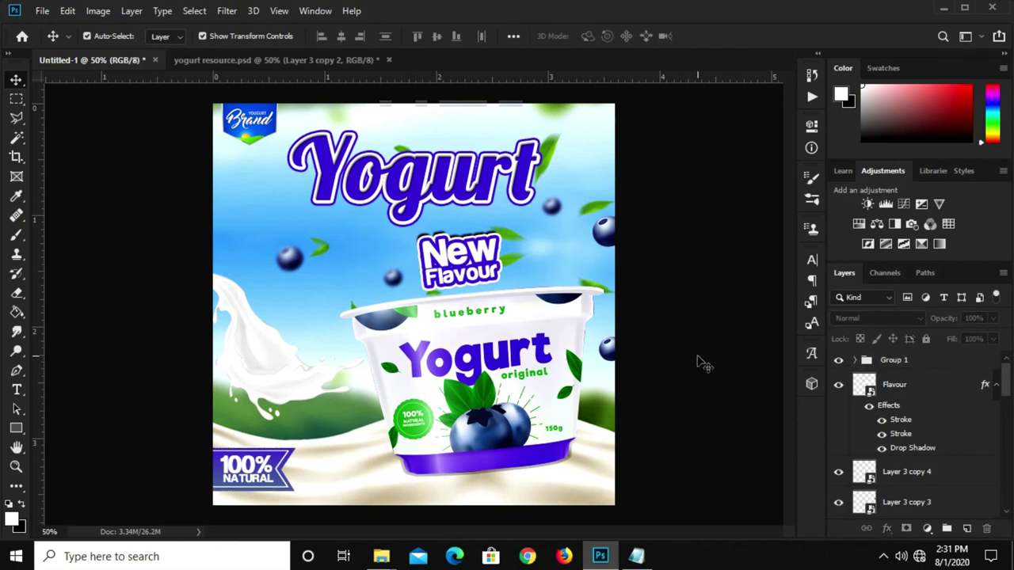
- Bring the blueberry cluster from yogurt resource.psd onto the left milk splash in Untitled-1
{"action": "left_click", "coordinate": [279, 61]}
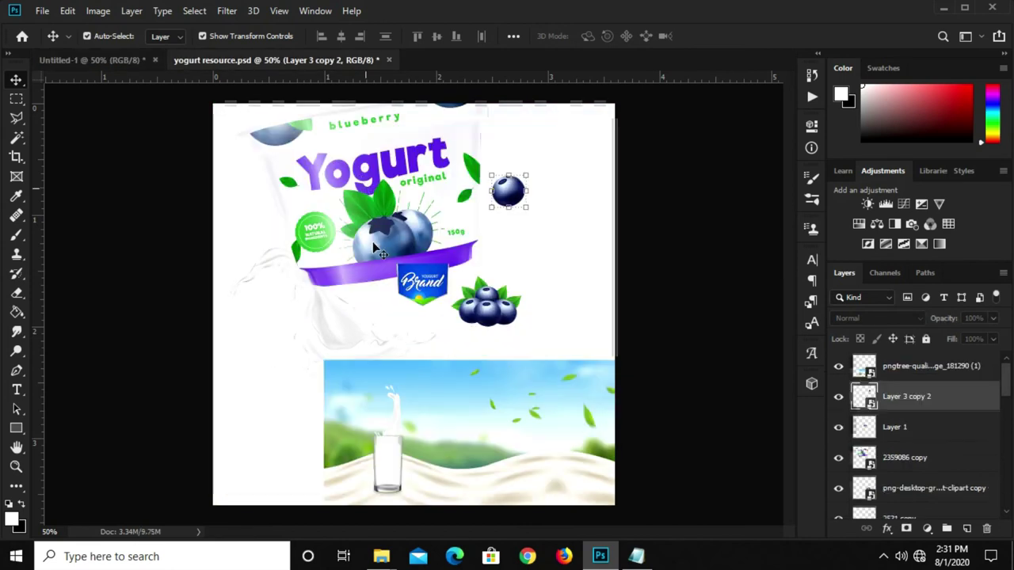
{"action": "left_click", "coordinate": [489, 314]}
{"action": "scroll", "coordinate": [490, 314], "scroll_direction": "up", "scroll_amount": 1}
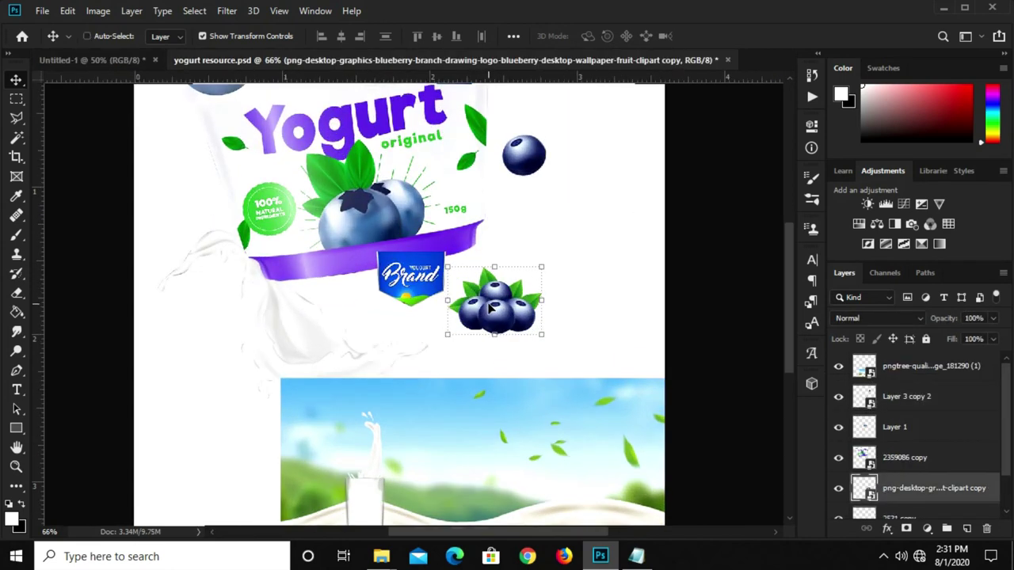
{"action": "left_click", "coordinate": [95, 60]}
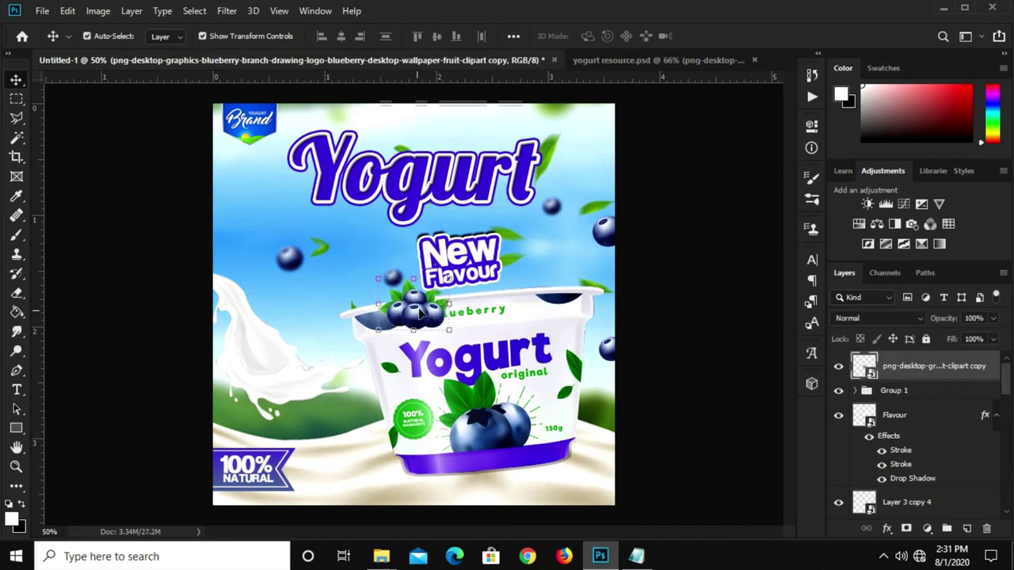
{"action": "mouse_move", "coordinate": [415, 314]}
{"action": "left_mouse_down"}
{"action": "mouse_move", "coordinate": [267, 347]}
{"action": "mouse_move", "coordinate": [270, 358]}
{"action": "left_mouse_up"}
- Nudge the blueberry cluster slightly lower to sit on the milk splash
{"action": "key", "text": "ctrl+t"}
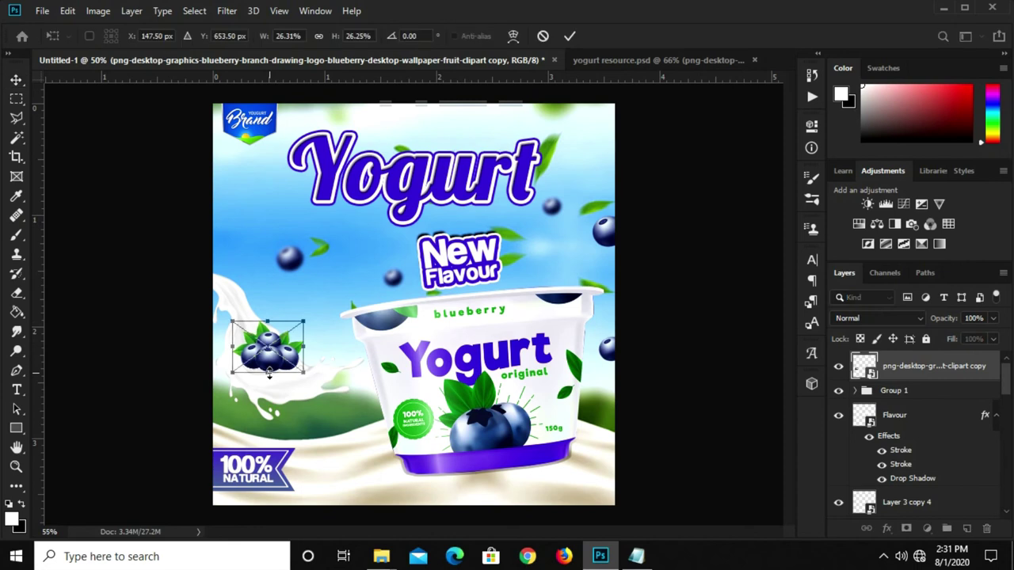
{"action": "scroll", "coordinate": [269, 372], "scroll_direction": "up", "scroll_amount": 1}
{"action": "left_click_drag", "start_coordinate": [269, 378], "coordinate": [257, 390]}
{"action": "scroll", "coordinate": [253, 385], "scroll_direction": "up", "scroll_amount": 1}
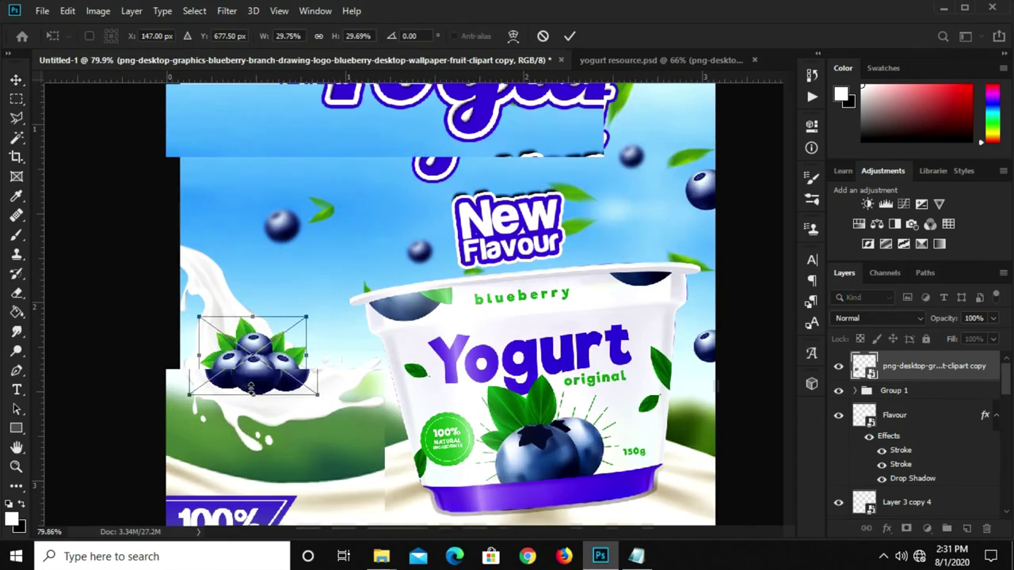
{"action": "scroll", "coordinate": [253, 387], "scroll_direction": "up", "scroll_amount": 1}
{"action": "key", "text": "Return"}
{"action": "scroll", "coordinate": [255, 390], "scroll_direction": "up", "scroll_amount": 2}
{"action": "scroll", "coordinate": [254, 390], "scroll_direction": "up", "scroll_amount": 2}
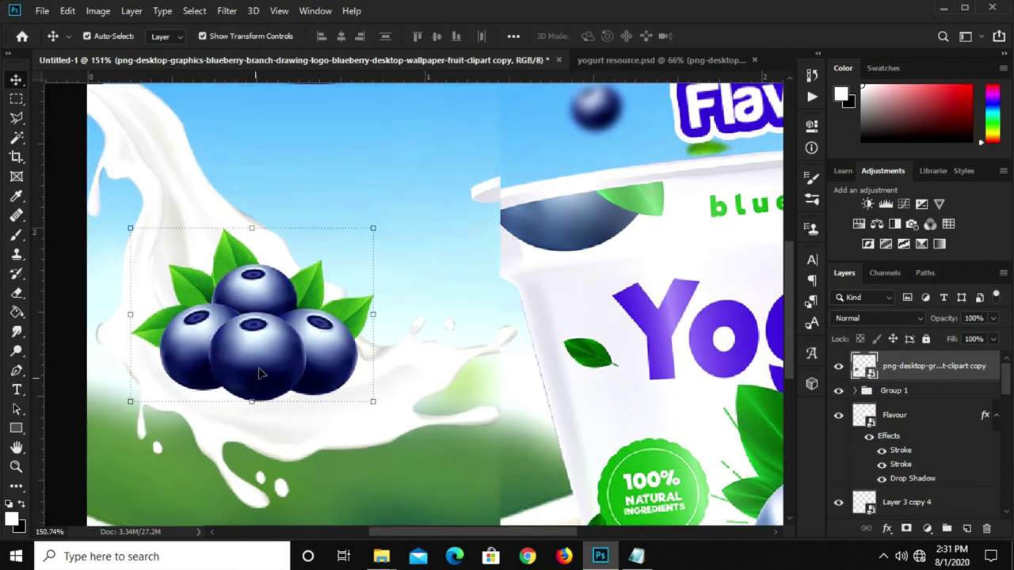
{"action": "scroll", "coordinate": [260, 372], "scroll_direction": "up", "scroll_amount": 1}
{"action": "left_click_drag", "start_coordinate": [262, 371], "coordinate": [265, 373]}
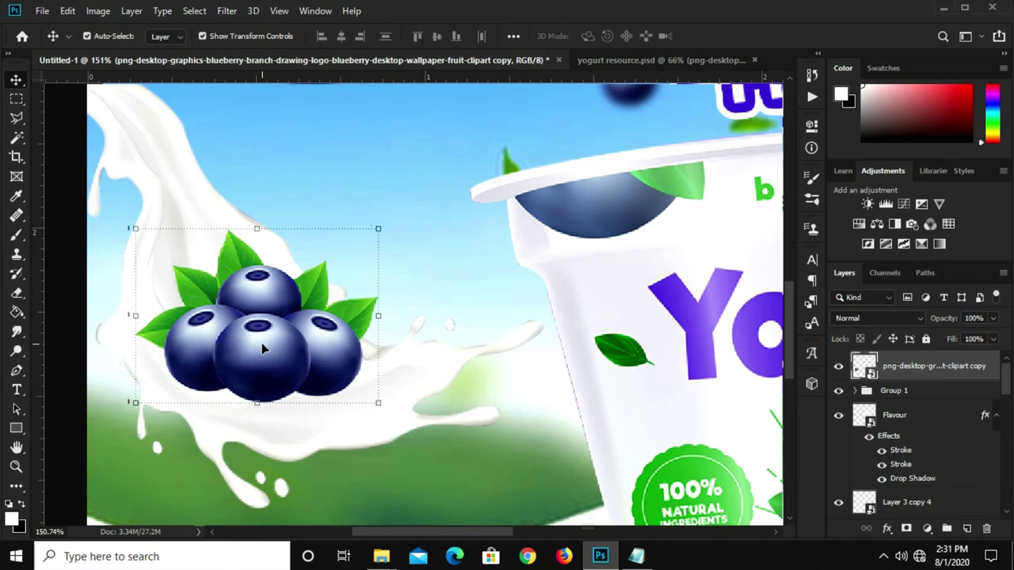
- Lower the blueberry layer's opacity to 34%
{"action": "left_click", "coordinate": [992, 317]}
{"action": "left_click_drag", "start_coordinate": [997, 338], "coordinate": [961, 339]}
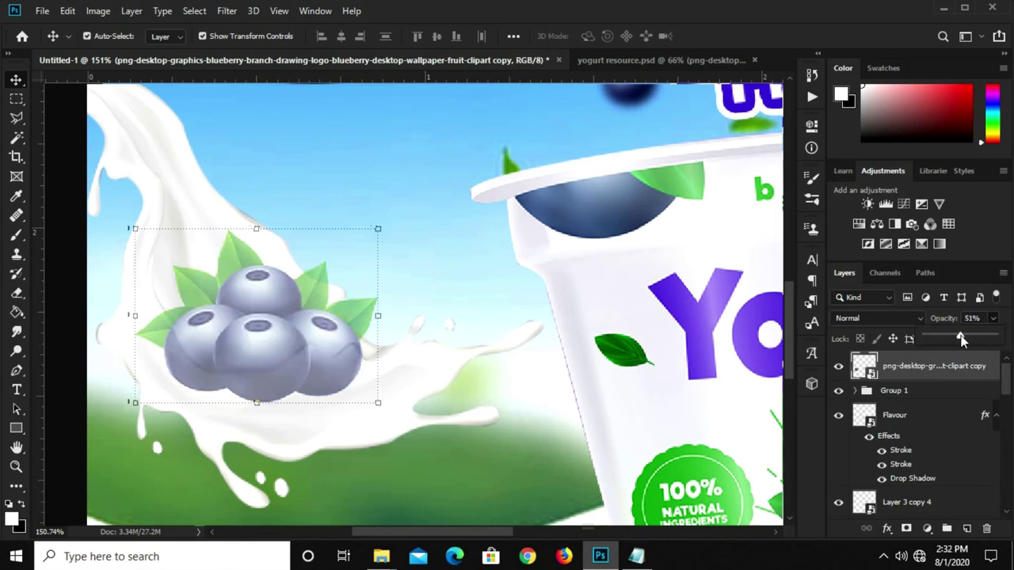
{"action": "left_click_drag", "start_coordinate": [954, 336], "coordinate": [949, 337]}
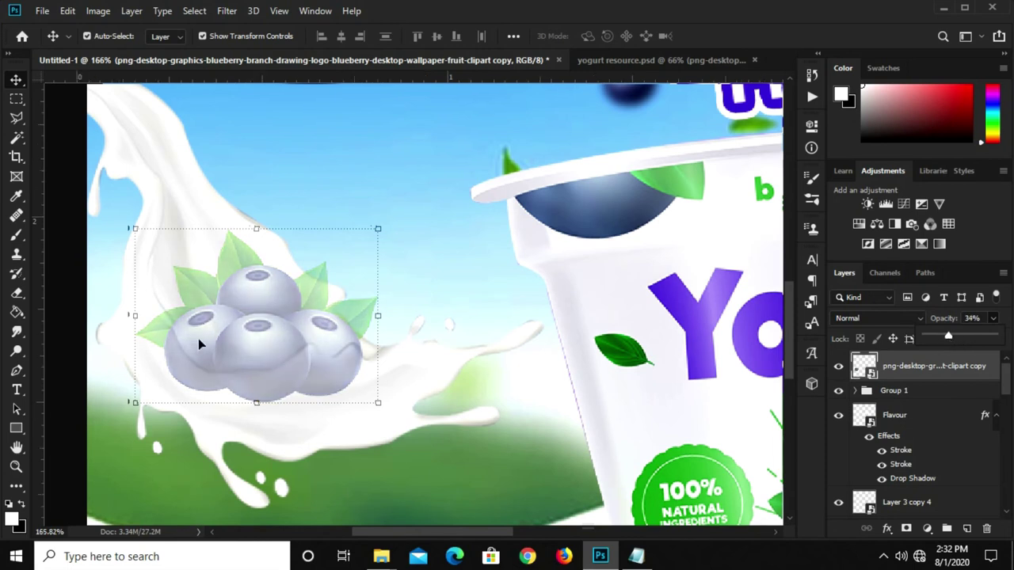
{"action": "scroll", "coordinate": [199, 344], "scroll_direction": "up", "scroll_amount": 1}
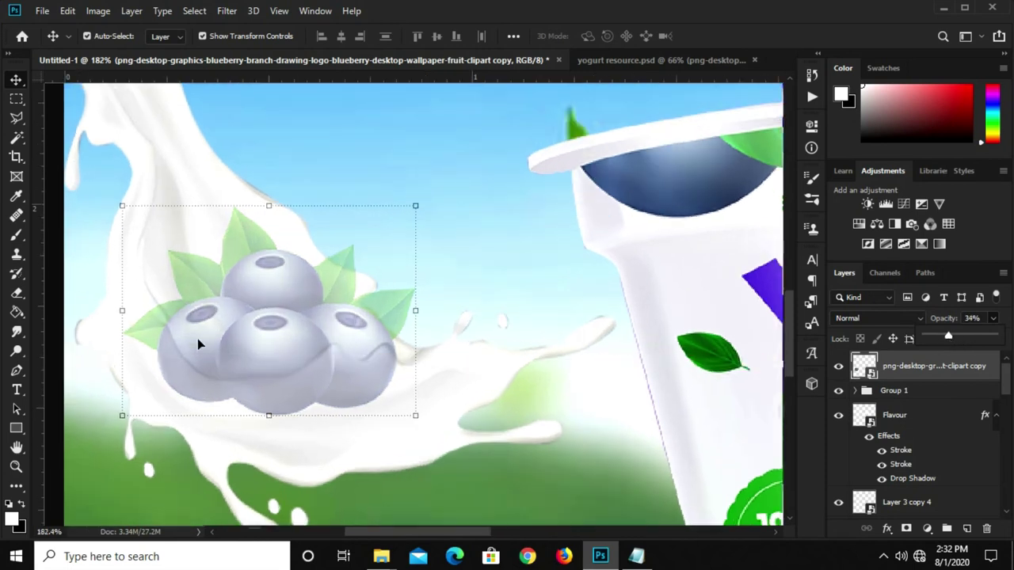
- With the Pen Tool in Path mode, trace curves along the berries' lower edge
{"action": "right_click", "coordinate": [15, 370]}
{"action": "left_click", "coordinate": [75, 370]}
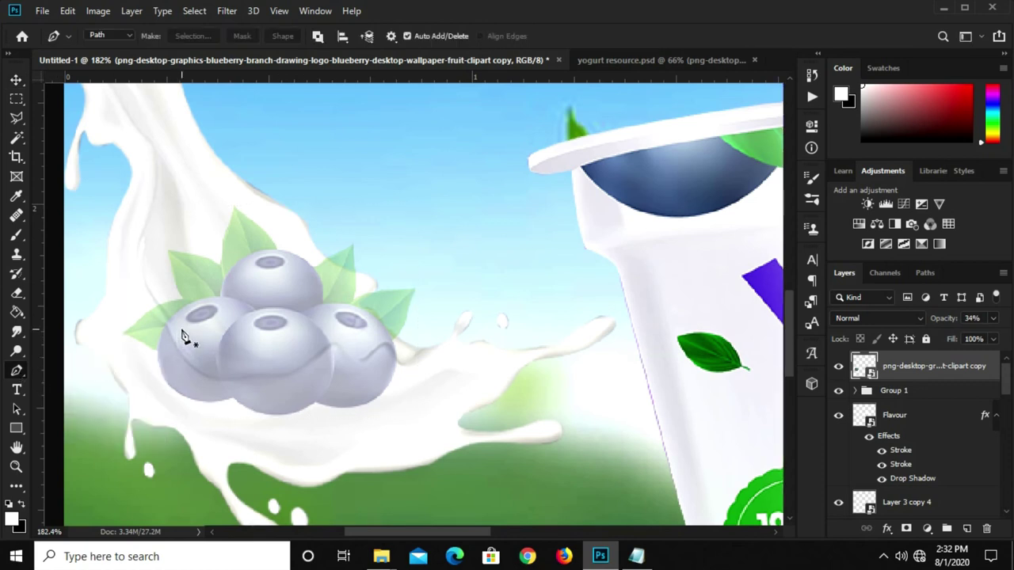
{"action": "scroll", "coordinate": [164, 336], "scroll_direction": "up", "scroll_amount": 1}
{"action": "scroll", "coordinate": [163, 335], "scroll_direction": "up", "scroll_amount": 2}
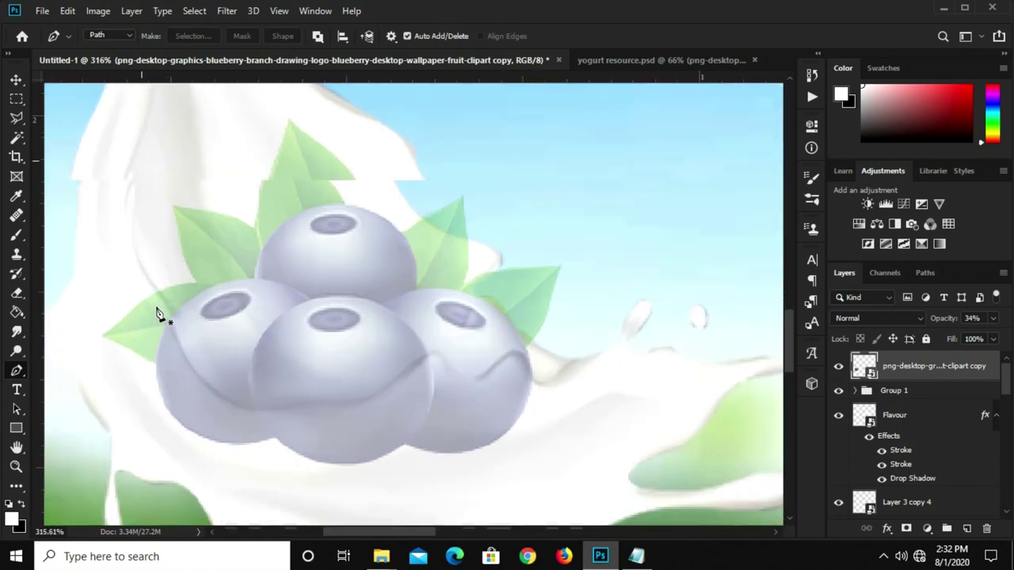
{"action": "scroll", "coordinate": [159, 315], "scroll_direction": "up", "scroll_amount": 2}
{"action": "left_click", "coordinate": [148, 275]}
{"action": "left_click", "coordinate": [180, 316]}
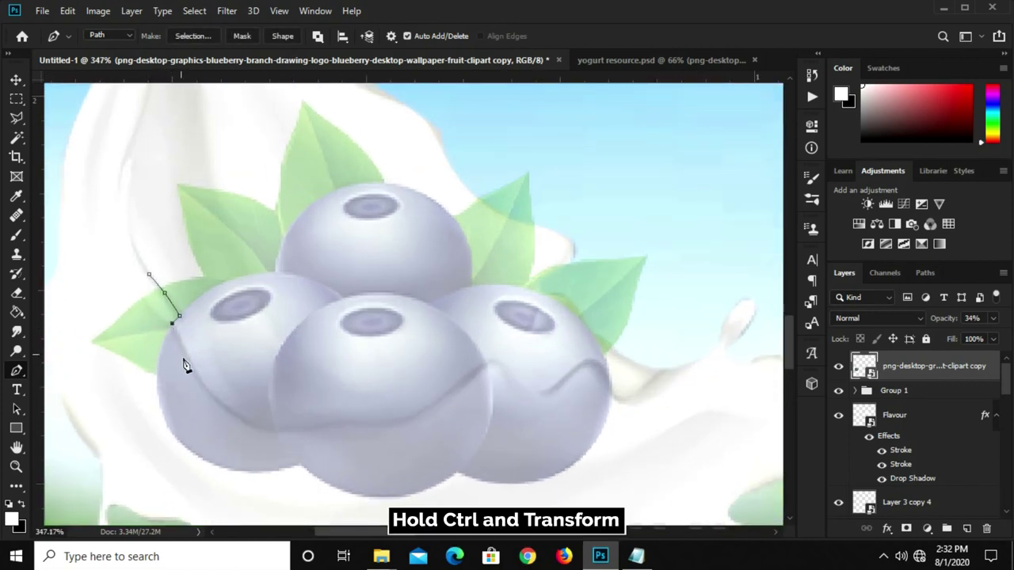
{"action": "left_click_drag", "start_coordinate": [275, 432], "coordinate": [220, 404]}
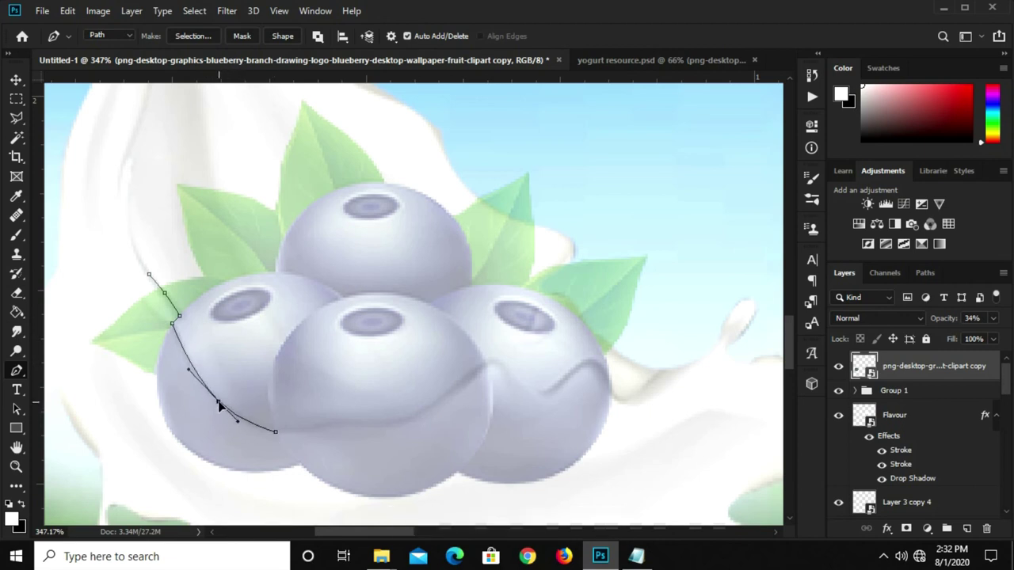
{"action": "left_click_drag", "start_coordinate": [399, 426], "coordinate": [333, 432]}
{"action": "left_click", "coordinate": [494, 364]}
{"action": "left_click_drag", "start_coordinate": [493, 365], "coordinate": [434, 407]}
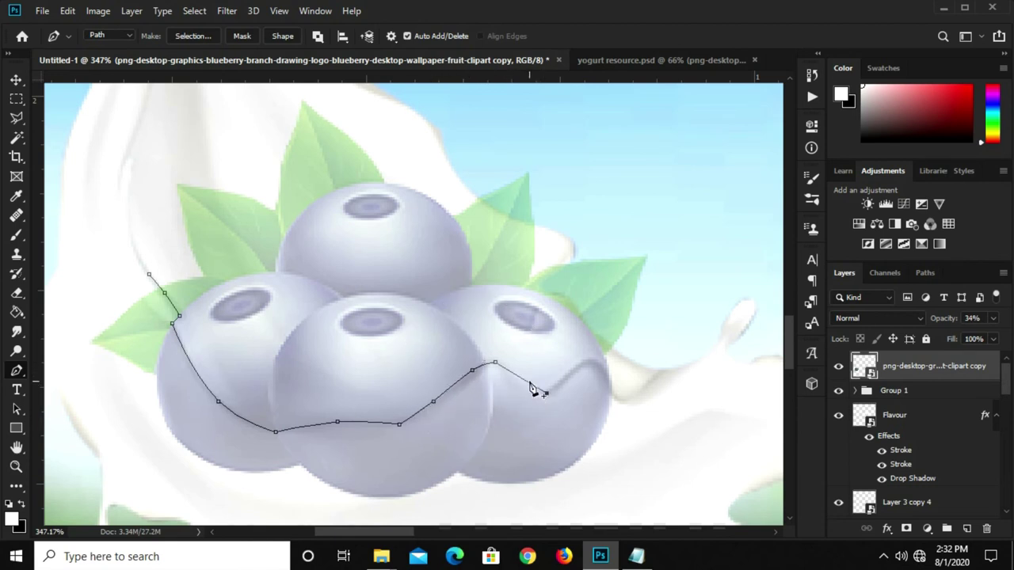
{"action": "left_click_drag", "start_coordinate": [529, 385], "coordinate": [526, 389]}
{"action": "left_click_drag", "start_coordinate": [595, 363], "coordinate": [584, 366]}
{"action": "left_click", "coordinate": [612, 397]}
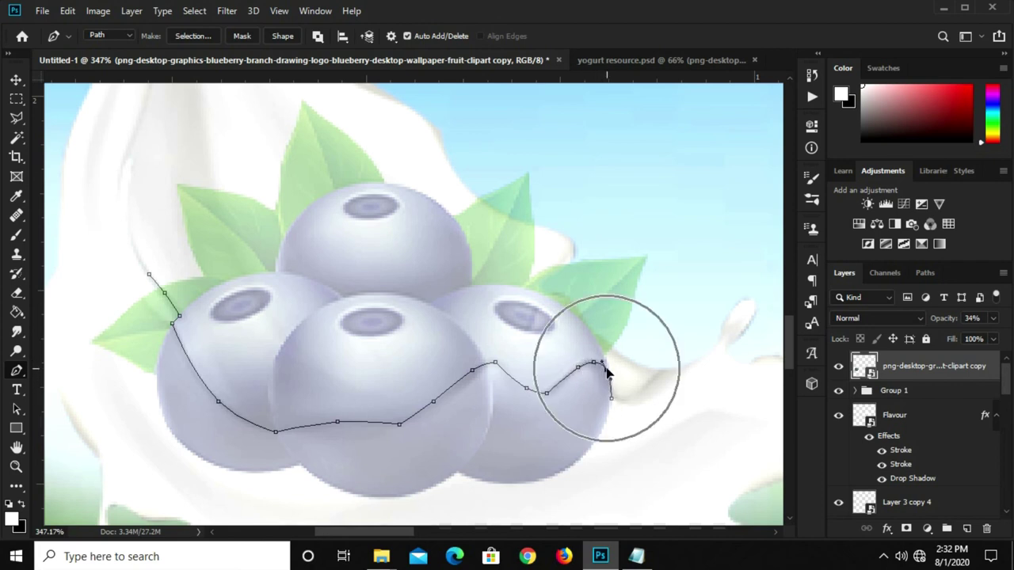
- Carry the path down around the milk beneath the cluster and close it
{"action": "scroll", "coordinate": [608, 431], "scroll_direction": "down", "scroll_amount": 2}
{"action": "left_click", "coordinate": [605, 455]}
{"action": "left_click", "coordinate": [548, 492]}
{"action": "left_click", "coordinate": [428, 489]}
{"action": "left_click", "coordinate": [339, 488]}
{"action": "left_click", "coordinate": [297, 464]}
{"action": "left_click", "coordinate": [278, 408]}
{"action": "left_click", "coordinate": [235, 370]}
{"action": "left_click", "coordinate": [241, 314]}
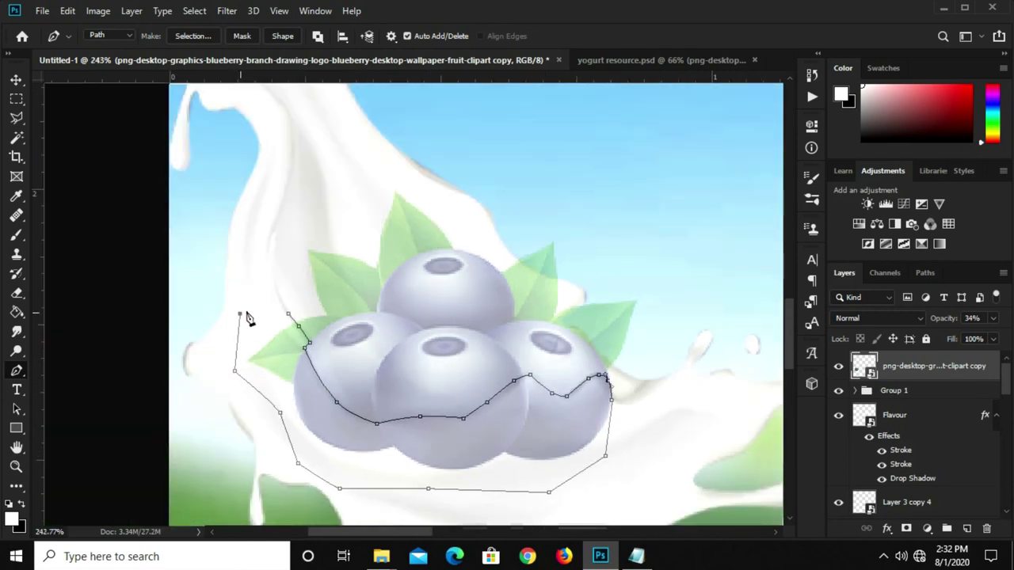
{"action": "left_click", "coordinate": [289, 314]}
{"action": "left_click", "coordinate": [299, 326]}
- Make a selection from the path and add an inverted layer mask to the blueberries
{"action": "right_click", "coordinate": [448, 450]}
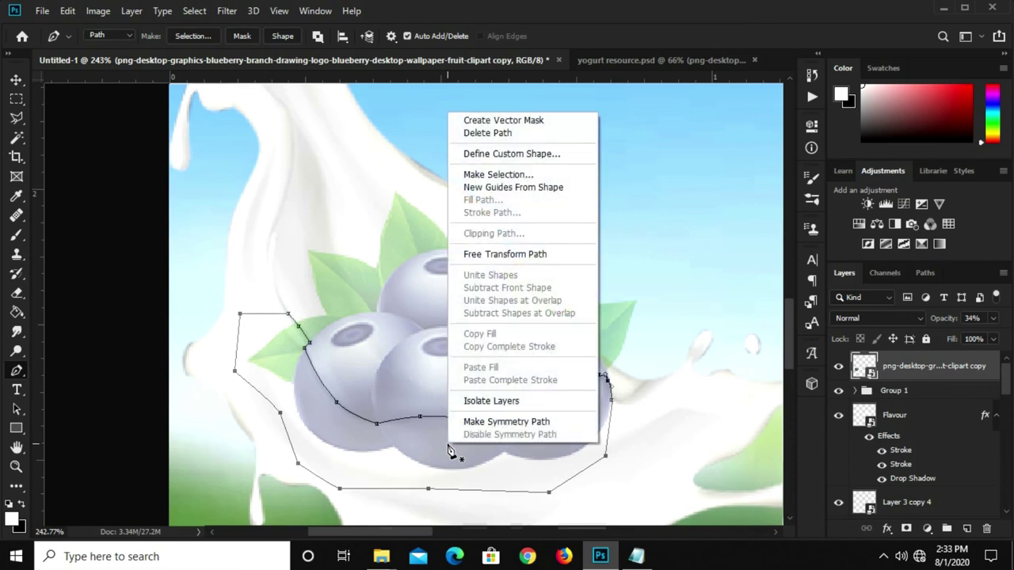
{"action": "left_click", "coordinate": [504, 174]}
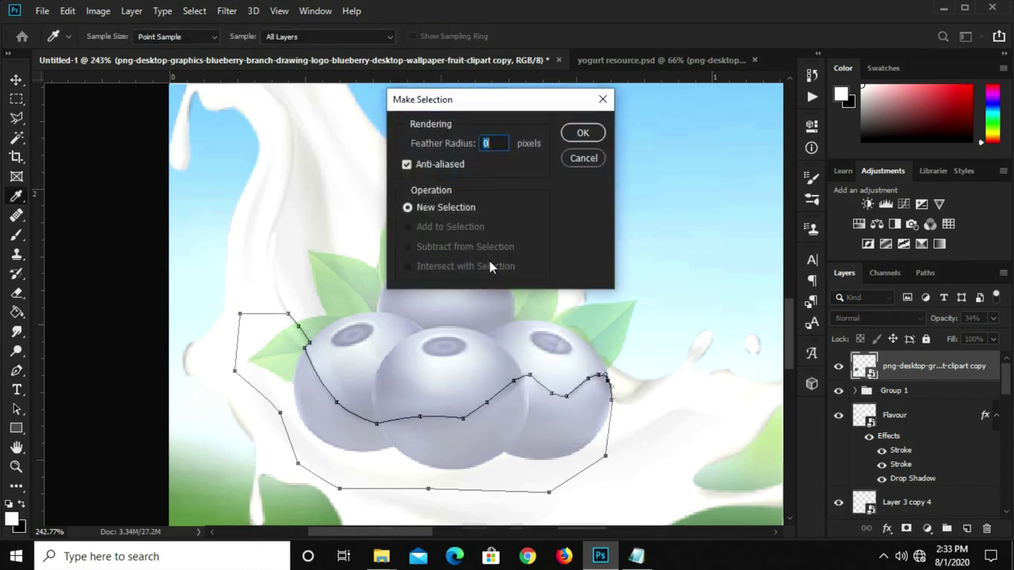
{"action": "left_click", "coordinate": [583, 133]}
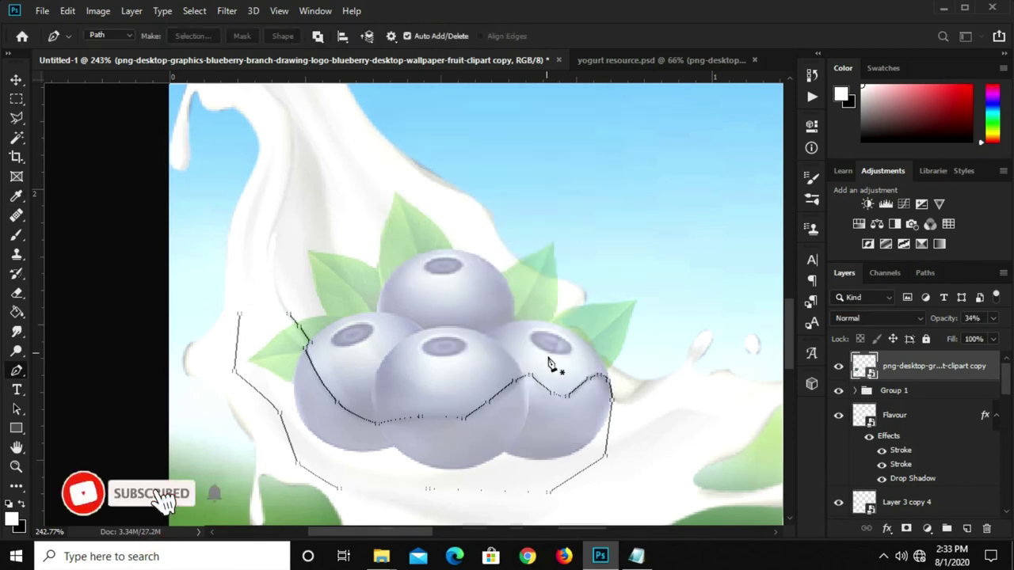
{"action": "left_click", "coordinate": [906, 529]}
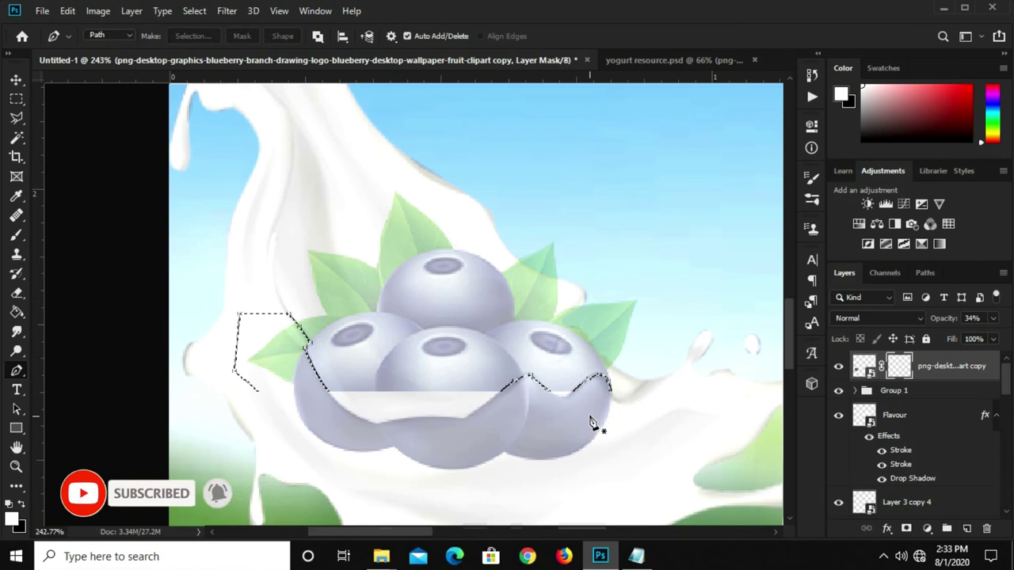
{"action": "key", "text": "ctrl+i"}
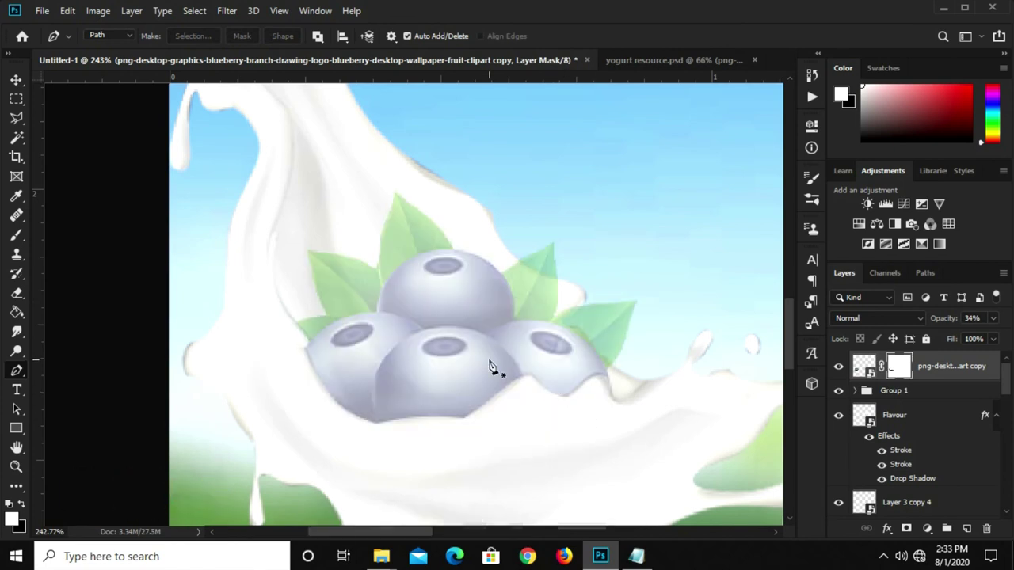
- Restore the blueberry layer to 100% opacity
{"action": "key", "text": "v"}
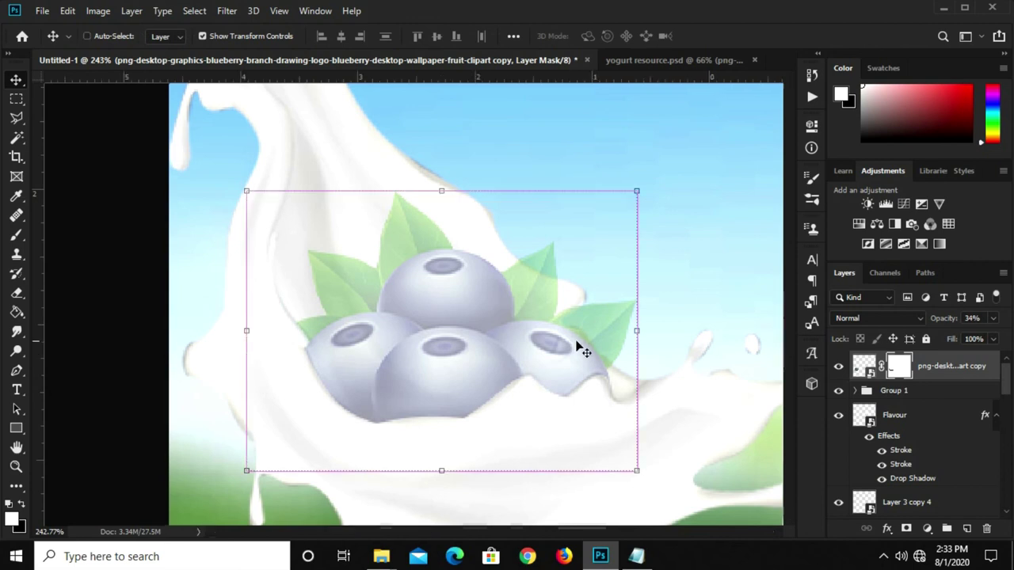
{"action": "key", "text": "ctrl+minus"}
{"action": "key", "text": "ctrl+minus"}
{"action": "key", "text": "ctrl+minus"}
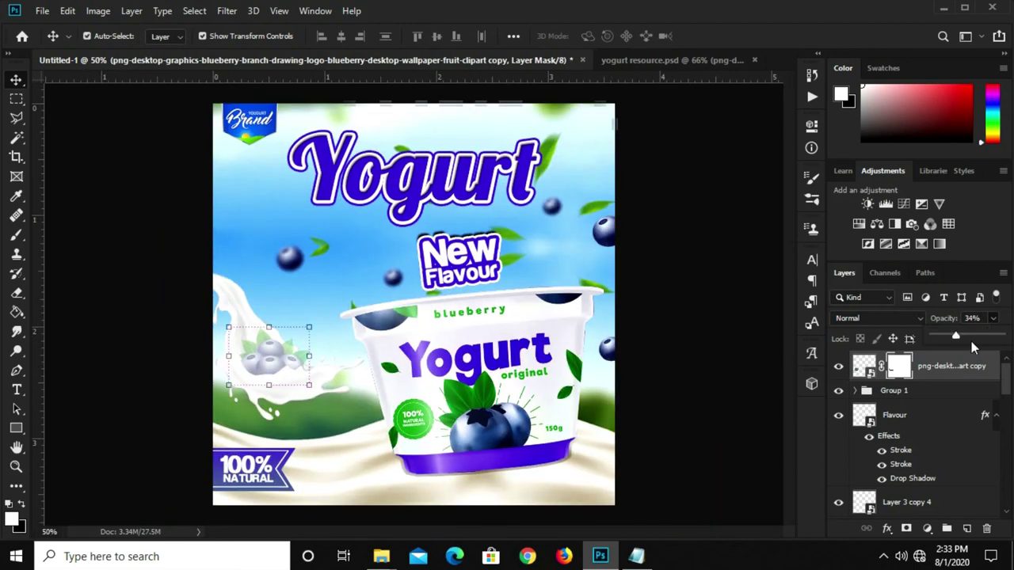
{"action": "left_click", "coordinate": [699, 313]}
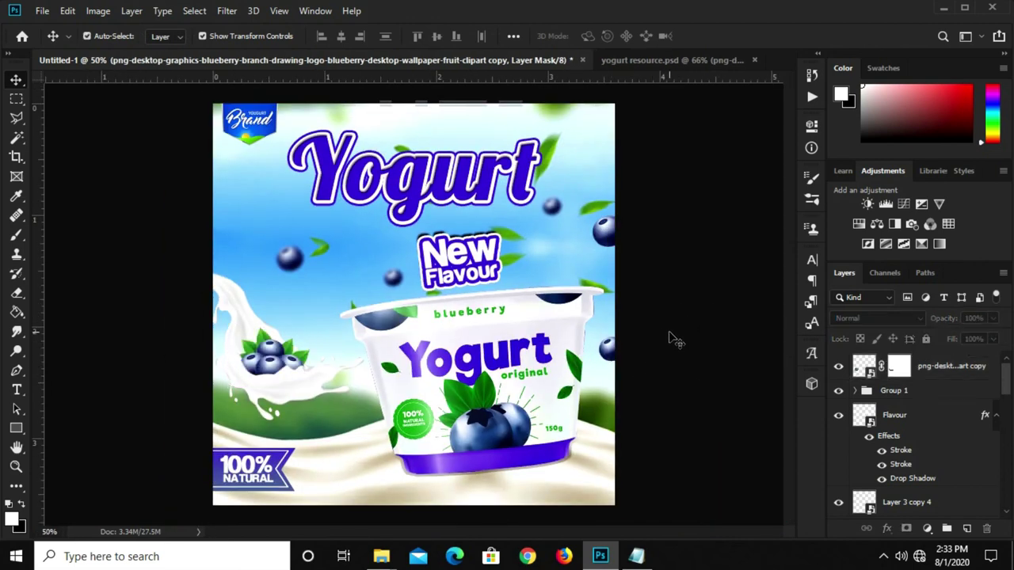
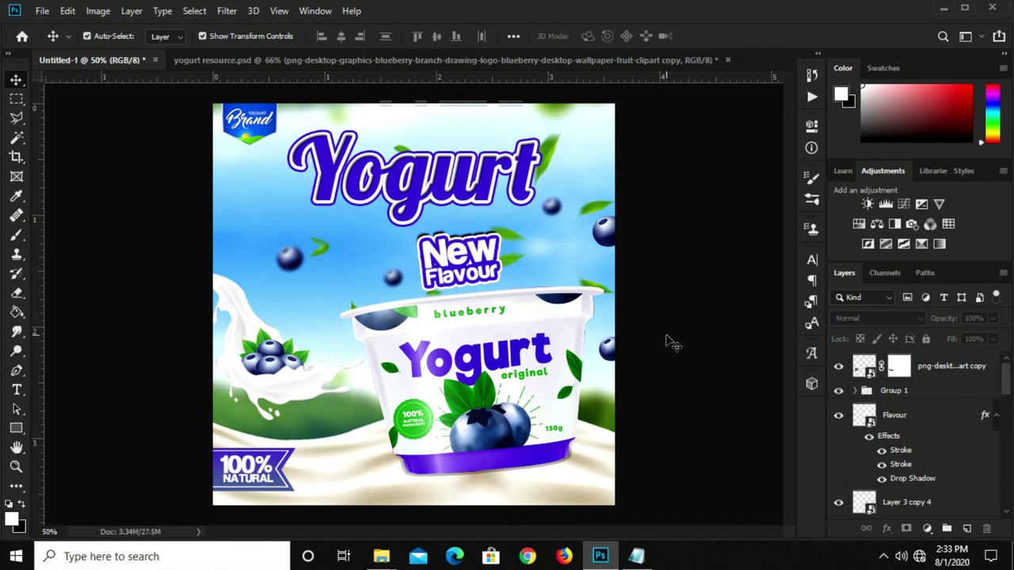
- Duplicate the blurred blueberry, scaled to about 69% and rotated -24.81°, beside the Yogurt title
{"action": "key", "text": "ctrl+Tab"}
{"action": "key", "text": "ctrl+Tab"}
{"action": "left_click", "coordinate": [396, 283]}
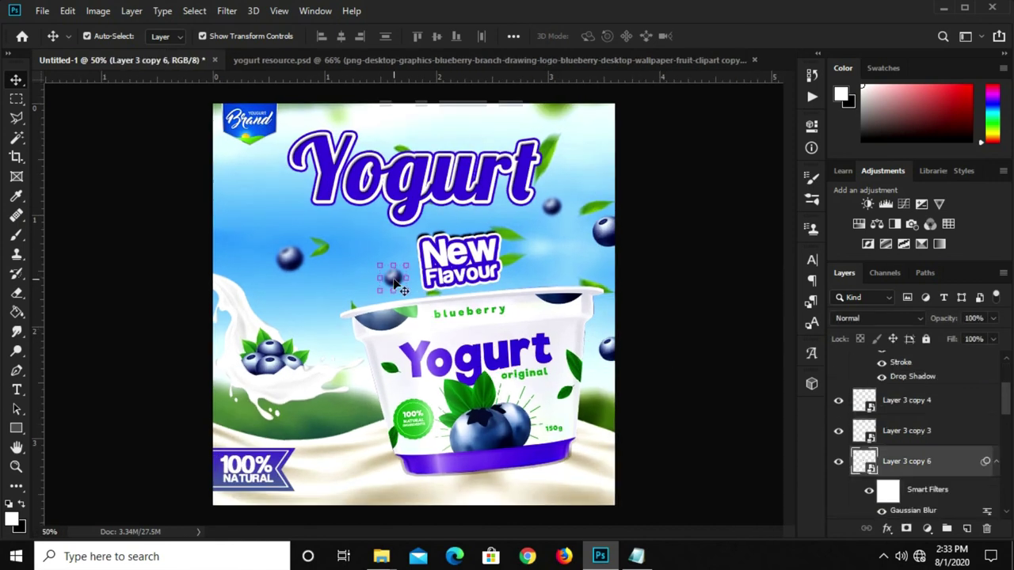
{"action": "key", "text": "ctrl+j"}
{"action": "mouse_move", "coordinate": [369, 255]}
{"action": "left_mouse_down"}
{"action": "mouse_move", "coordinate": [378, 287]}
{"action": "mouse_move", "coordinate": [236, 139]}
{"action": "left_mouse_up"}
{"action": "left_click", "coordinate": [520, 228]}
{"action": "scroll", "coordinate": [380, 283], "scroll_direction": "up", "scroll_amount": 2}
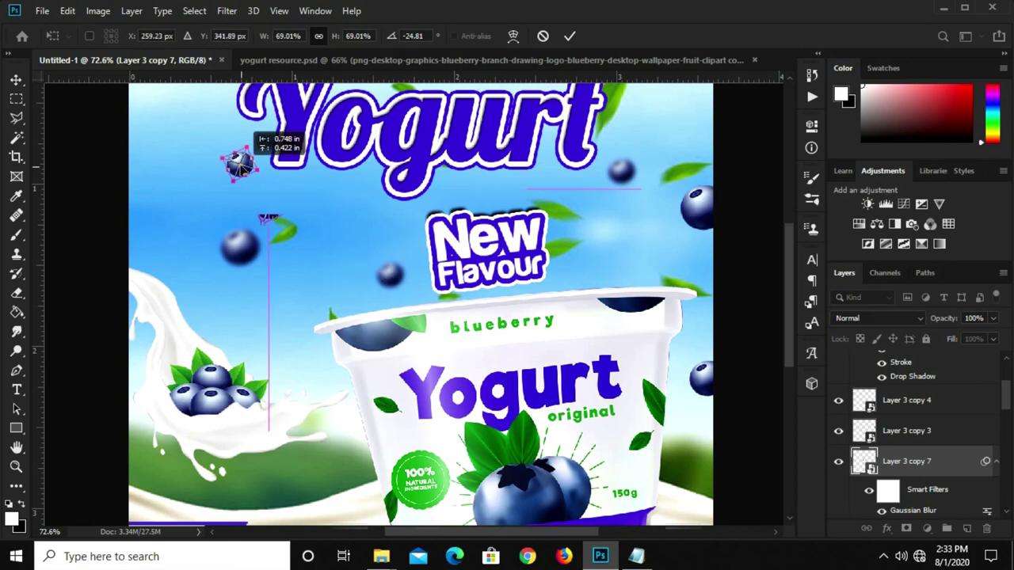
{"action": "key", "text": "Return"}
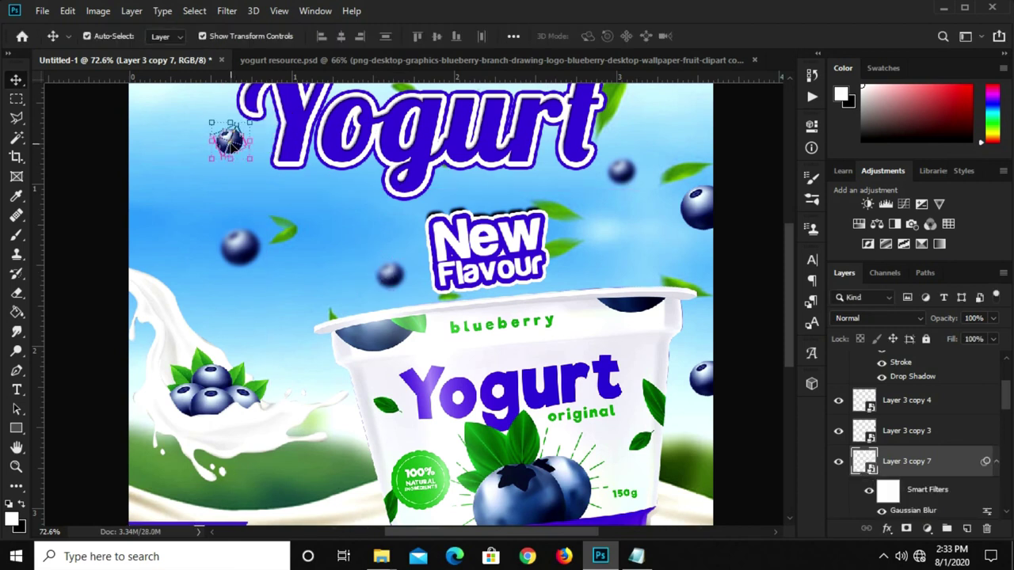
- Zoom out to view the whole poster and deselect the blueberry copy
{"action": "key", "text": "ctrl+minus"}
{"action": "key", "text": "ctrl+minus"}
{"action": "left_click", "coordinate": [685, 277]}
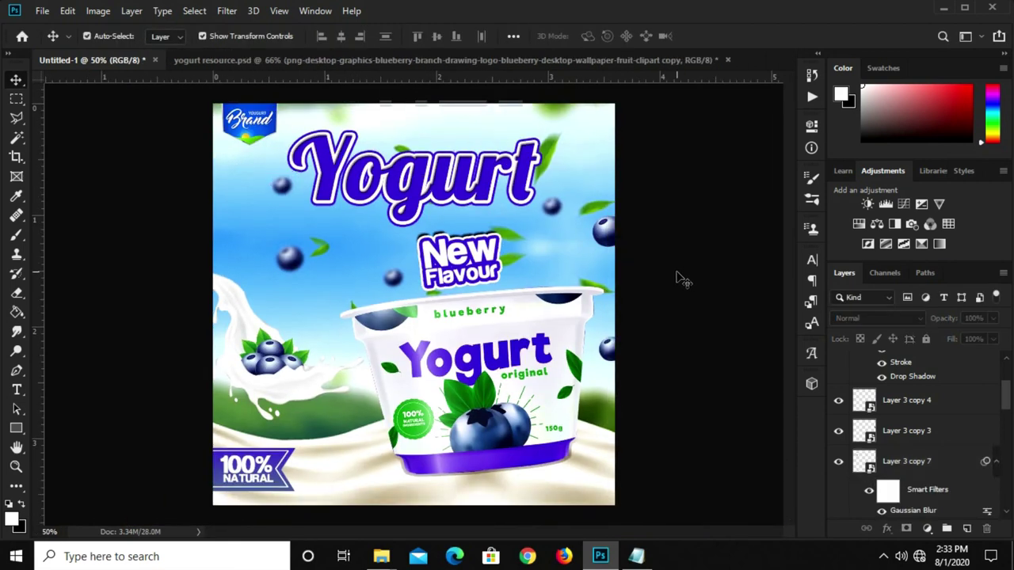
{"action": "scroll", "coordinate": [907, 432], "scroll_direction": "up", "scroll_amount": 3}
{"action": "scroll", "coordinate": [911, 439], "scroll_direction": "down", "scroll_amount": 5}
{"action": "scroll", "coordinate": [918, 449], "scroll_direction": "up", "scroll_amount": 4}
- Add a Curves 2 layer with the RGB midpoint pulled down, then toggle its visibility to compare
{"action": "left_click", "coordinate": [927, 529]}
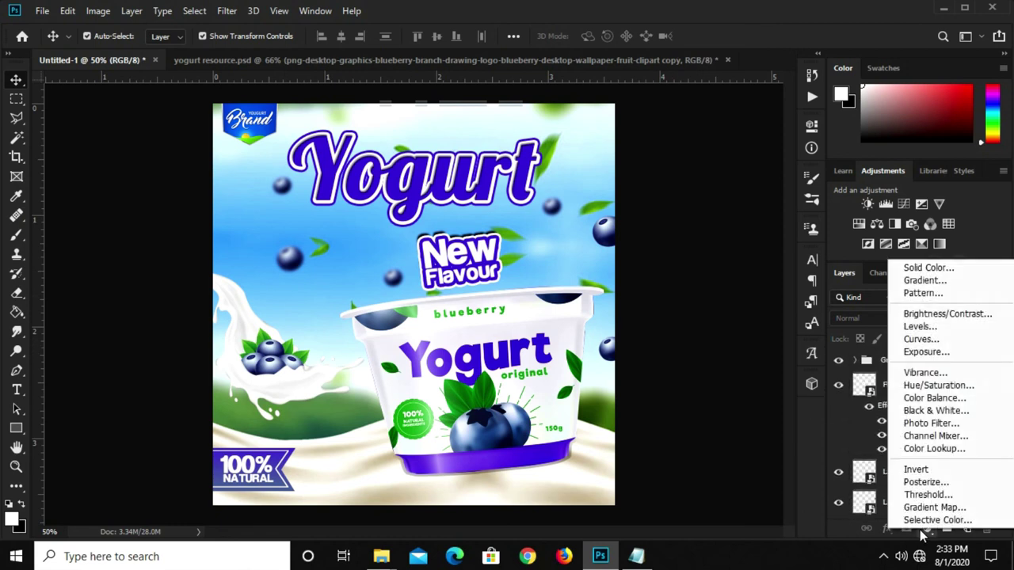
{"action": "left_click", "coordinate": [919, 339]}
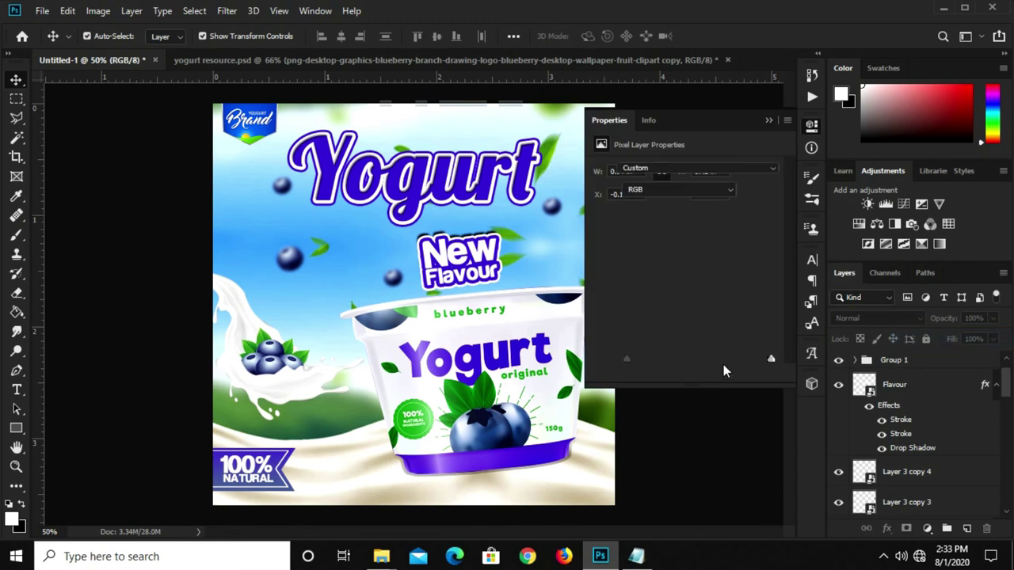
{"action": "left_click_drag", "start_coordinate": [680, 295], "coordinate": [681, 317]}
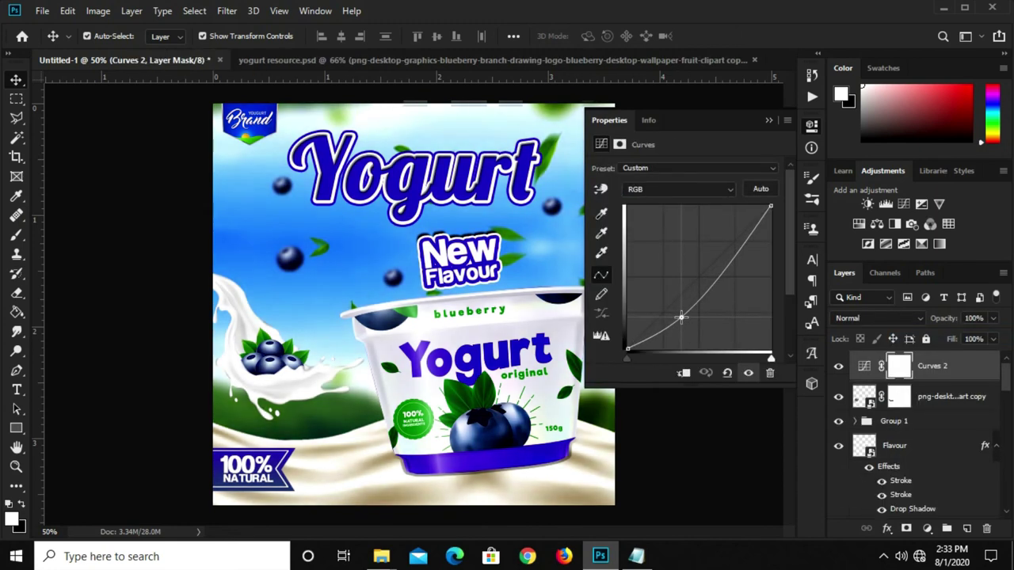
{"action": "left_click", "coordinate": [769, 121]}
{"action": "left_click", "coordinate": [837, 369]}
{"action": "left_click", "coordinate": [838, 369]}
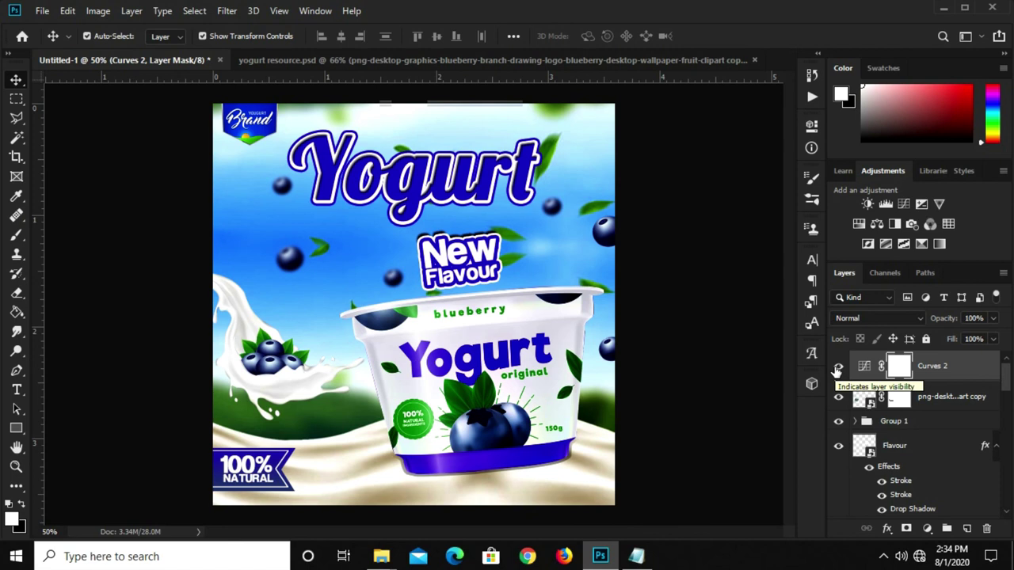
{"action": "left_click", "coordinate": [838, 369]}
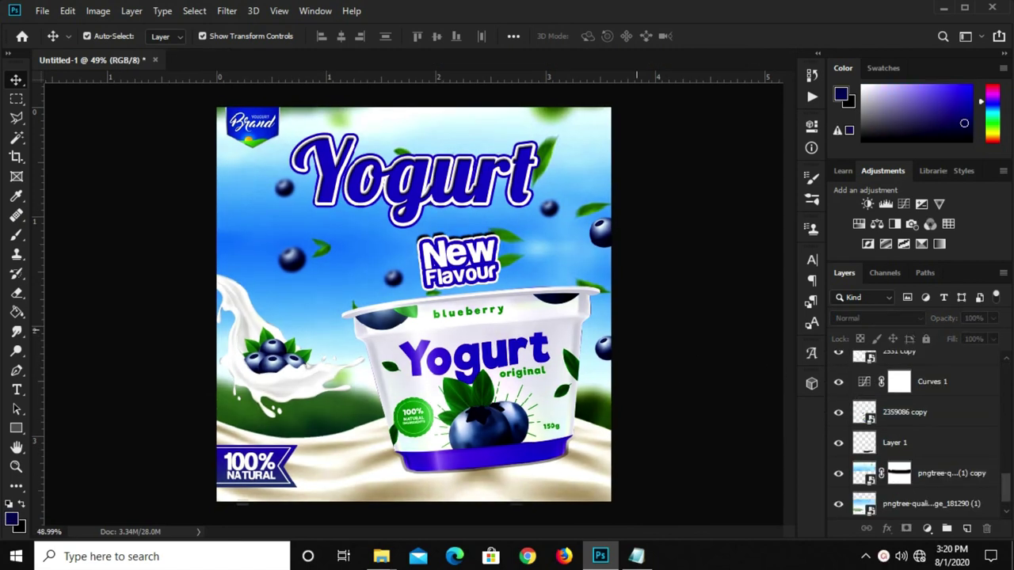
- Hide Layer 1 and the 2359086 copy layer, then select the milk background image layer
{"action": "key", "text": "ctrl+plus"}
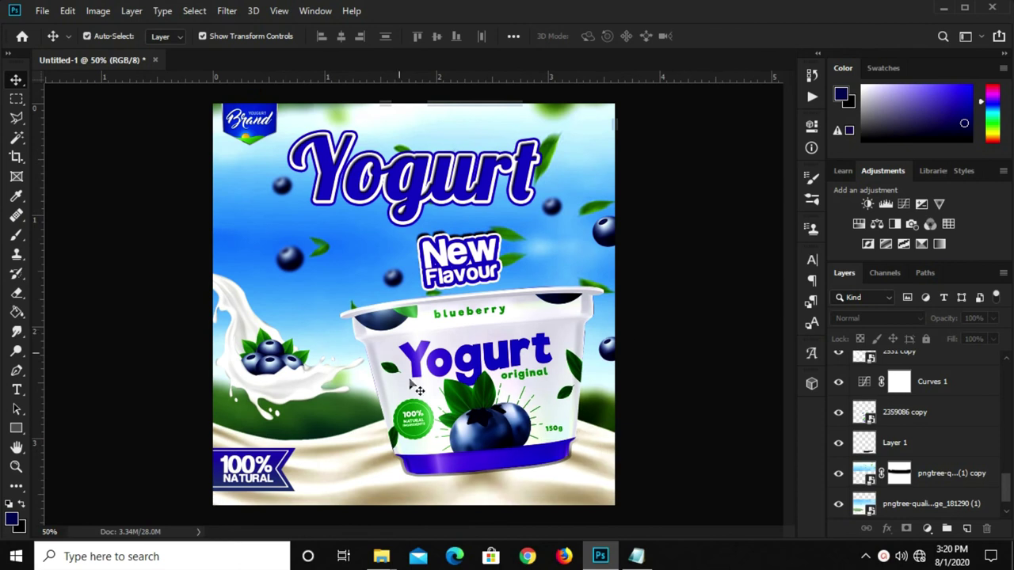
{"action": "left_click", "coordinate": [904, 444]}
{"action": "left_click_drag", "start_coordinate": [839, 444], "coordinate": [839, 413]}
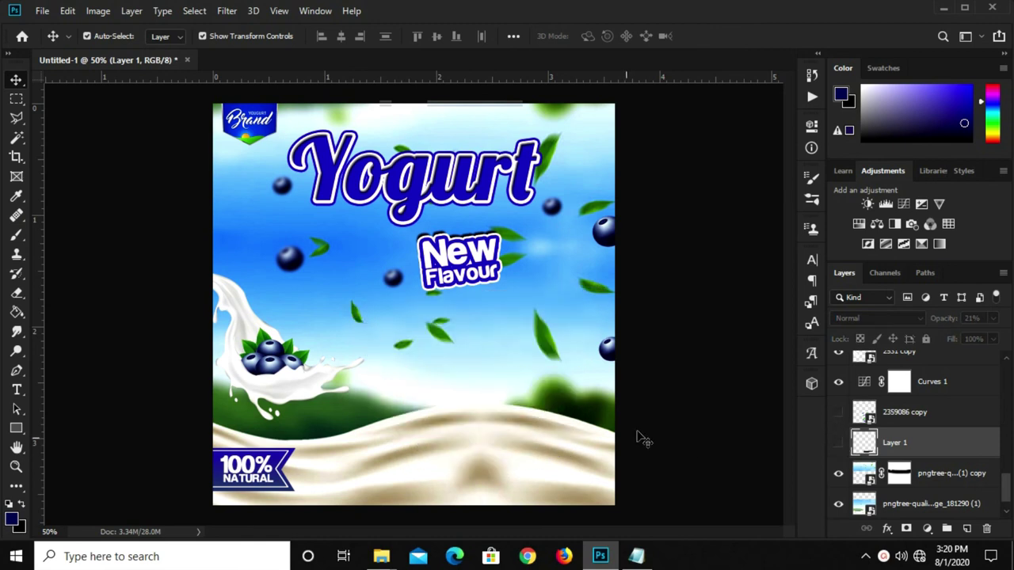
{"action": "left_click", "coordinate": [536, 466]}
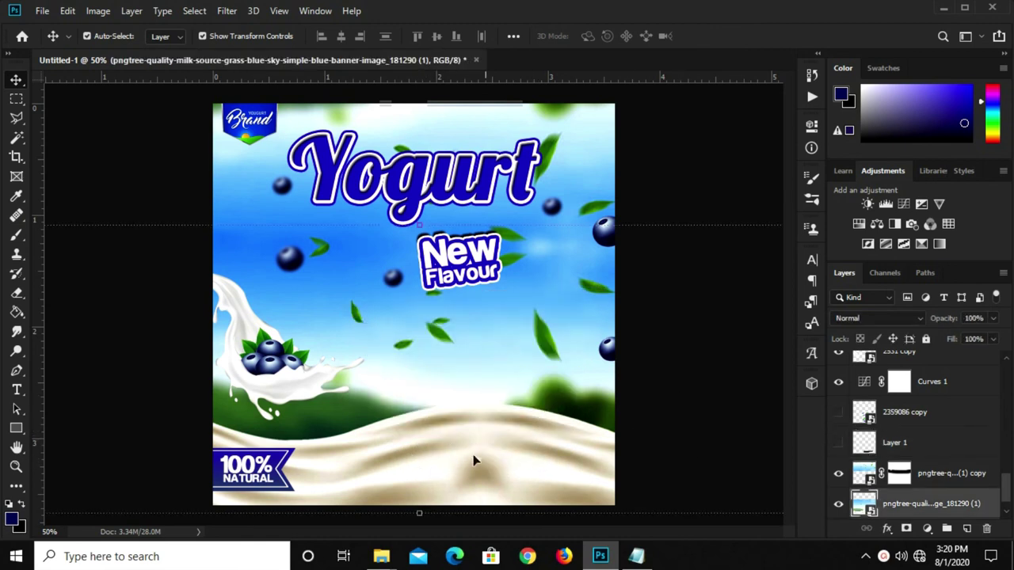
- With the Pen Tool, trace a curved path along the milk wave's top edge
{"action": "left_click_drag", "start_coordinate": [17, 370], "coordinate": [62, 380]}
{"action": "right_click", "coordinate": [16, 372]}
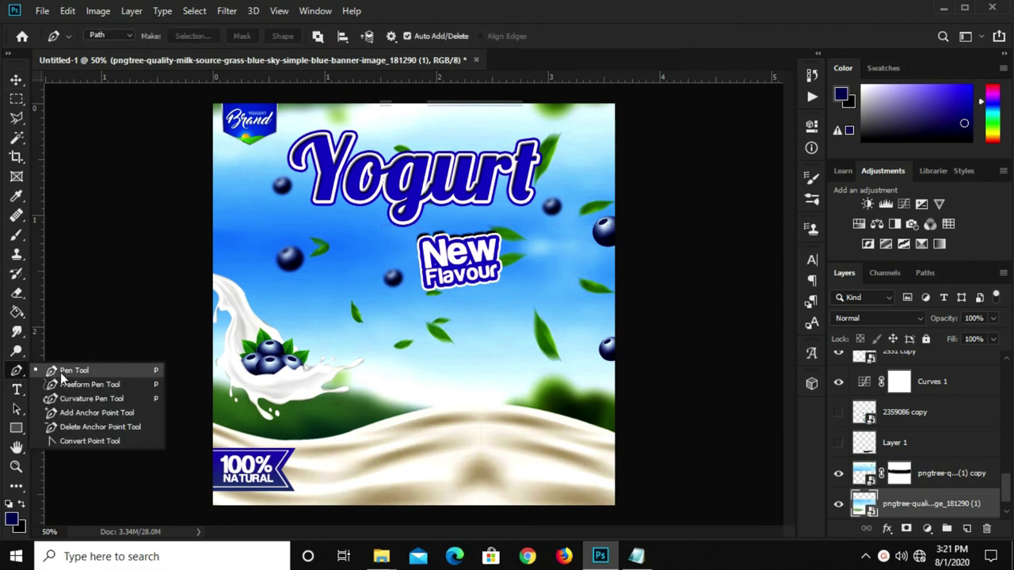
{"action": "left_click", "coordinate": [60, 373]}
{"action": "key", "text": "ctrl+plus"}
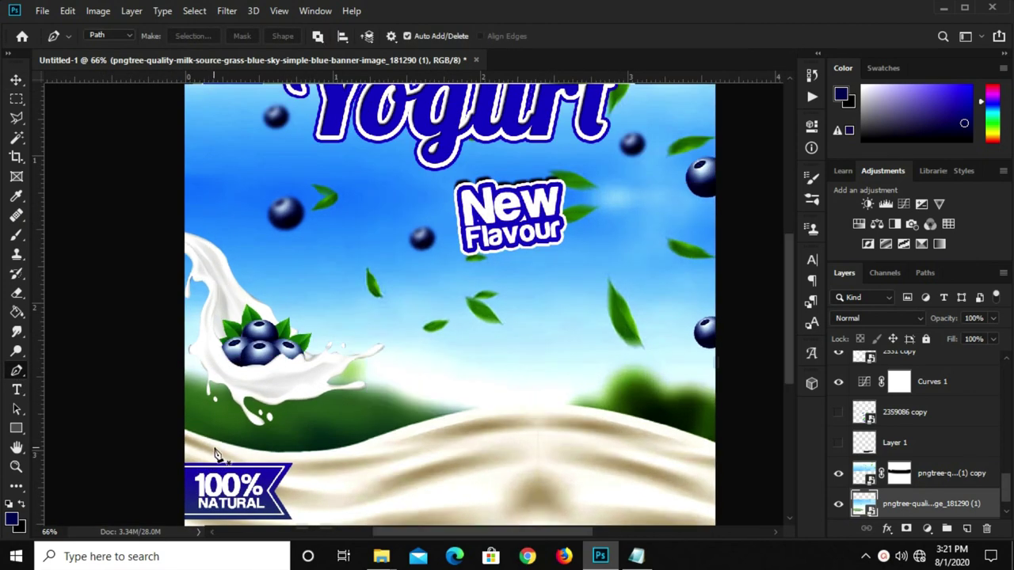
{"action": "left_click", "coordinate": [184, 431]}
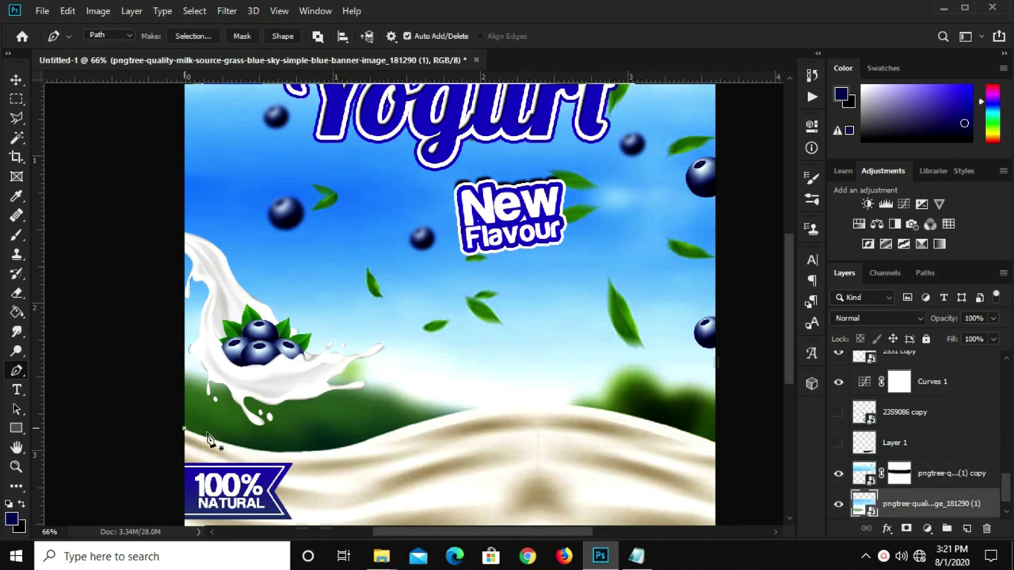
{"action": "left_click", "coordinate": [504, 408]}
{"action": "left_click_drag", "start_coordinate": [317, 426], "coordinate": [301, 458]}
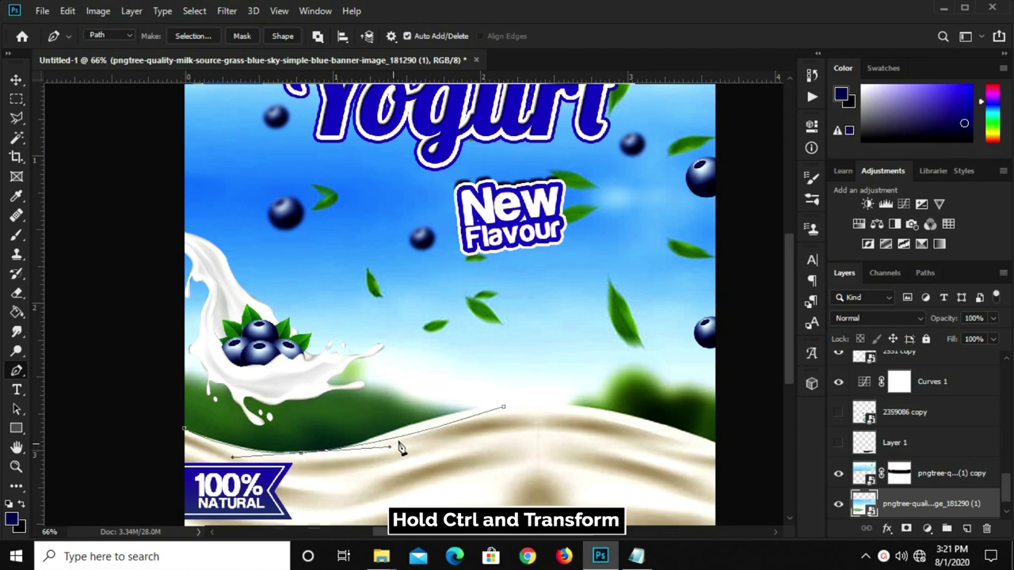
{"action": "left_click_drag", "start_coordinate": [431, 431], "coordinate": [437, 420]}
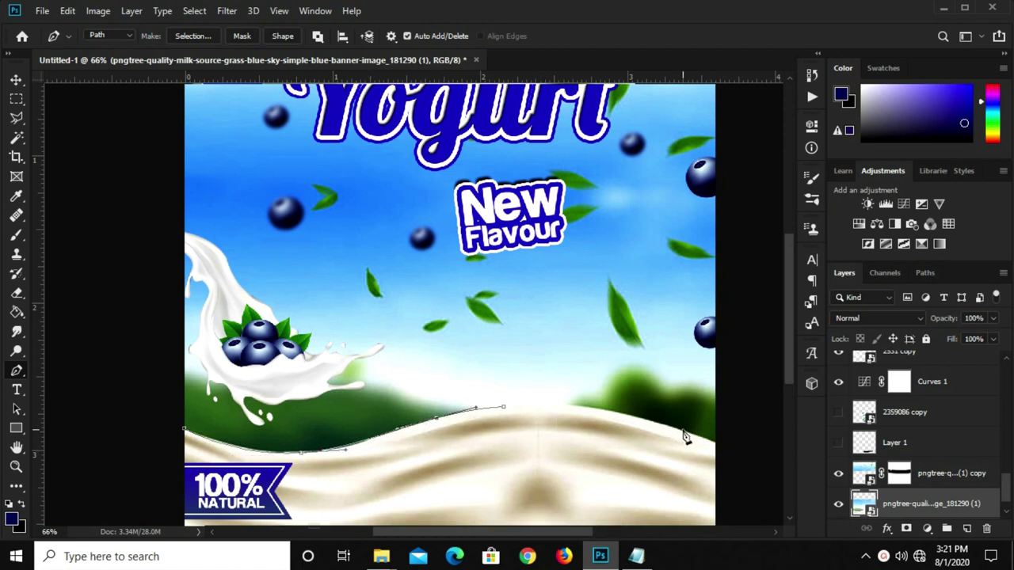
{"action": "left_click", "coordinate": [707, 442]}
{"action": "left_click_drag", "start_coordinate": [653, 437], "coordinate": [600, 409]}
- Extend the path below the poster's bottom and close it at the starting anchor
{"action": "scroll", "coordinate": [603, 410], "scroll_direction": "down", "scroll_amount": 2}
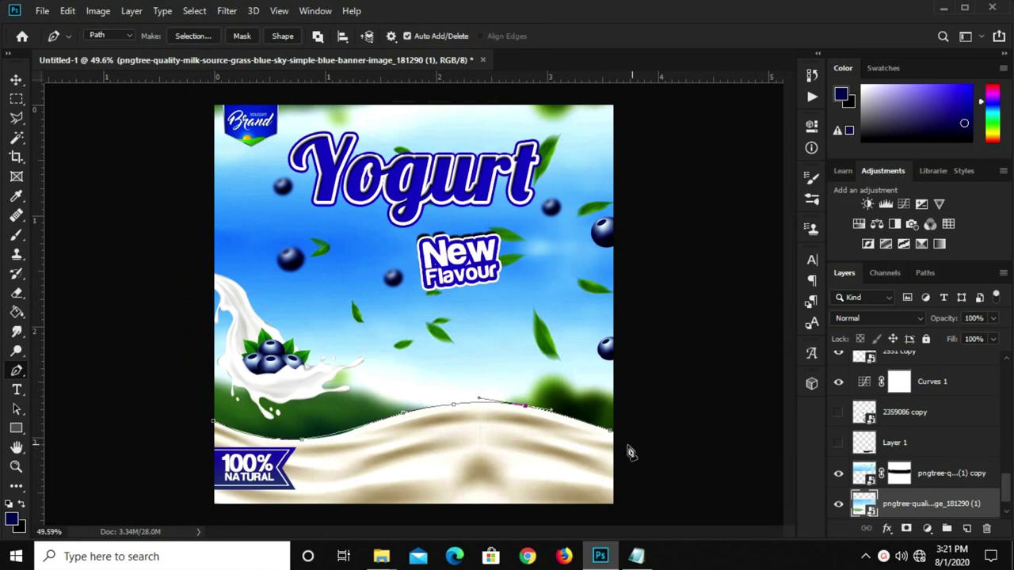
{"action": "scroll", "coordinate": [652, 441], "scroll_direction": "down", "scroll_amount": 4}
{"action": "left_click", "coordinate": [540, 459]}
{"action": "left_click", "coordinate": [420, 467]}
{"action": "left_click", "coordinate": [272, 465]}
{"action": "left_click", "coordinate": [256, 409]}
{"action": "left_click", "coordinate": [302, 372]}
- Convert the closed path into a selection with 0 feather
{"action": "right_click", "coordinate": [393, 435]}
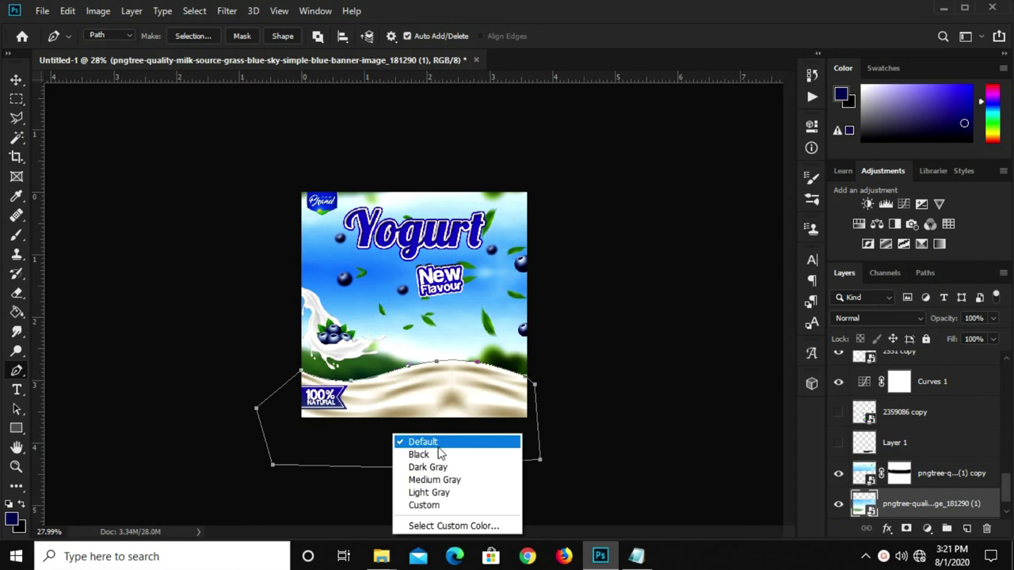
{"action": "right_click", "coordinate": [382, 408]}
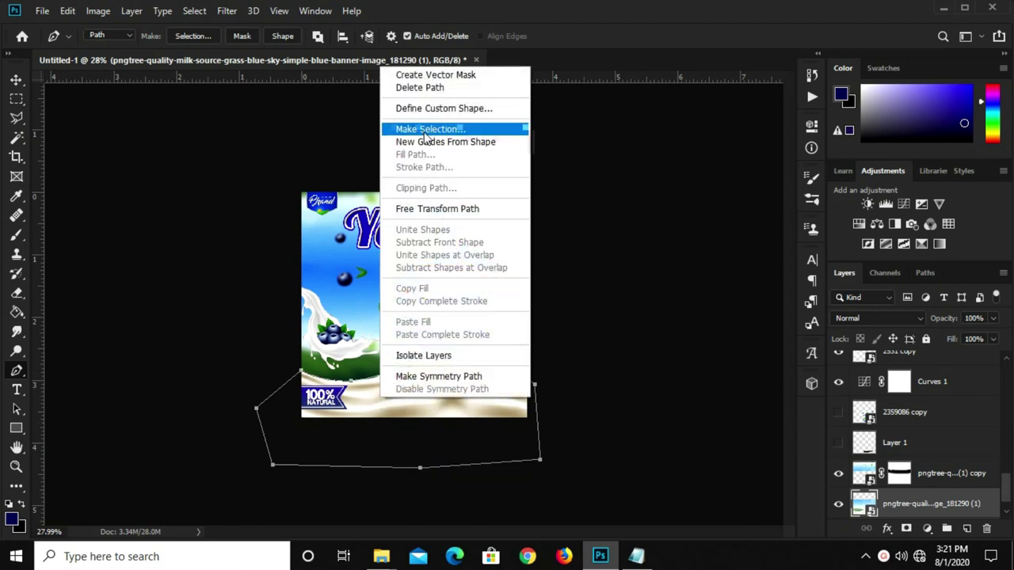
{"action": "left_click", "coordinate": [428, 129]}
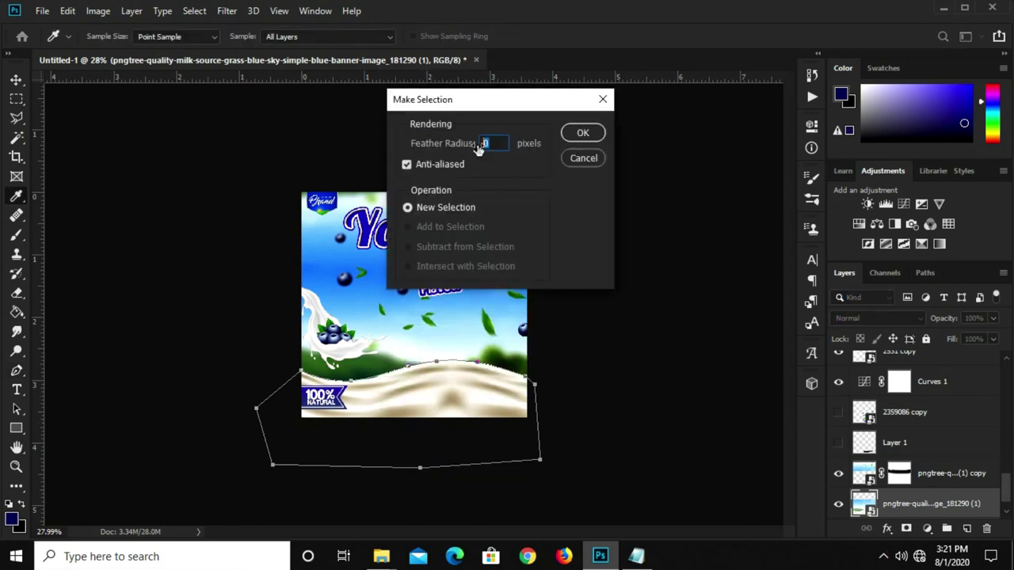
{"action": "left_click", "coordinate": [580, 136]}
{"action": "scroll", "coordinate": [435, 395], "scroll_direction": "up", "scroll_amount": 3}
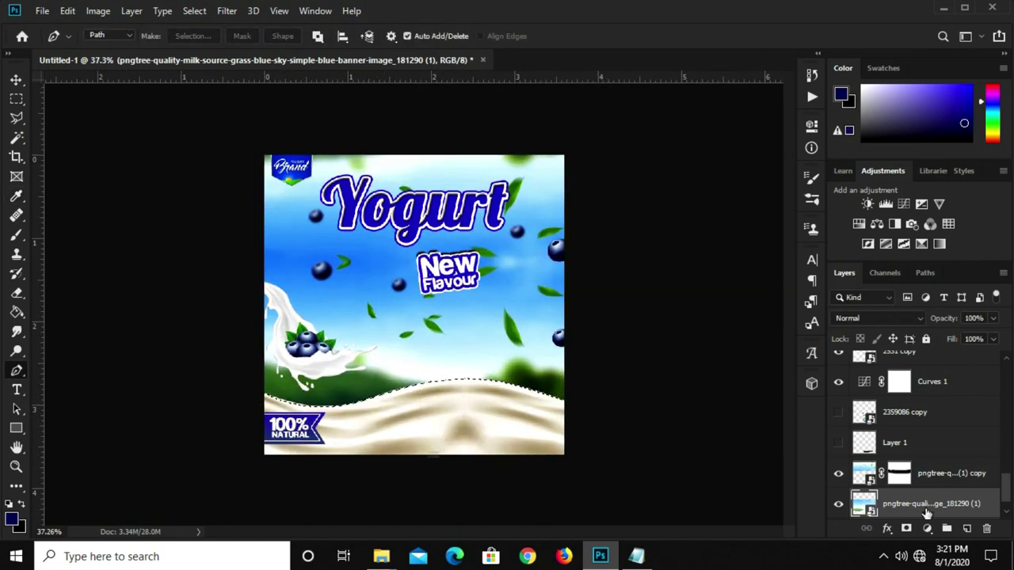
- Add a Brightness/Contrast adjustment at Brightness 55 on the wave selection, then deselect
{"action": "left_click", "coordinate": [927, 528]}
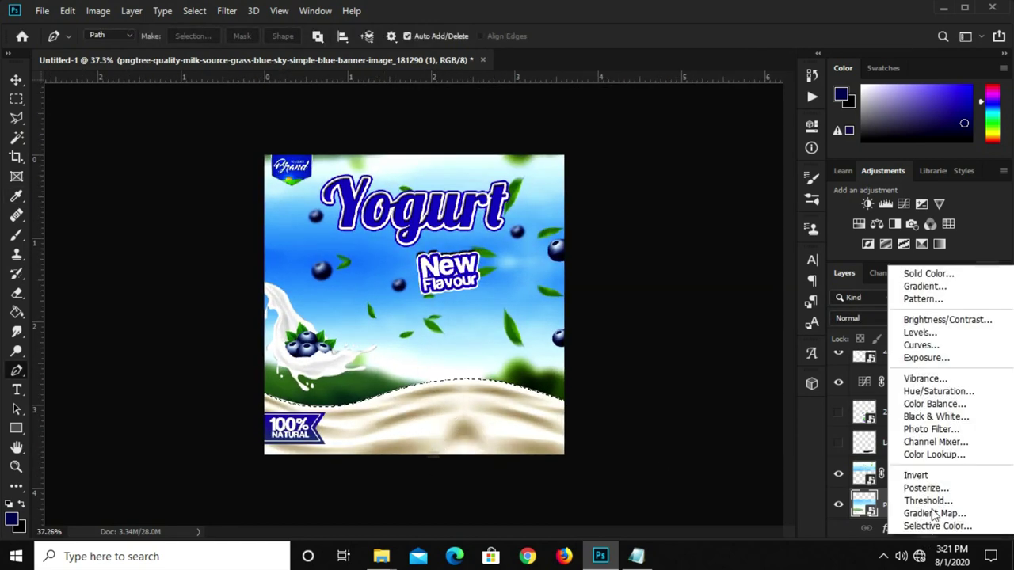
{"action": "left_click", "coordinate": [950, 321]}
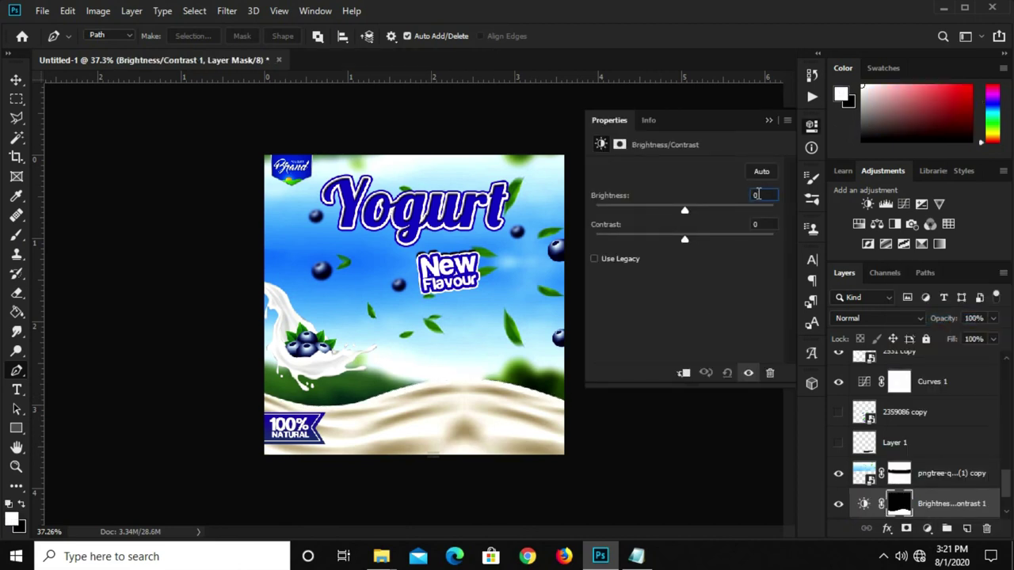
{"action": "type", "text": "55"}
{"action": "left_click", "coordinate": [768, 122]}
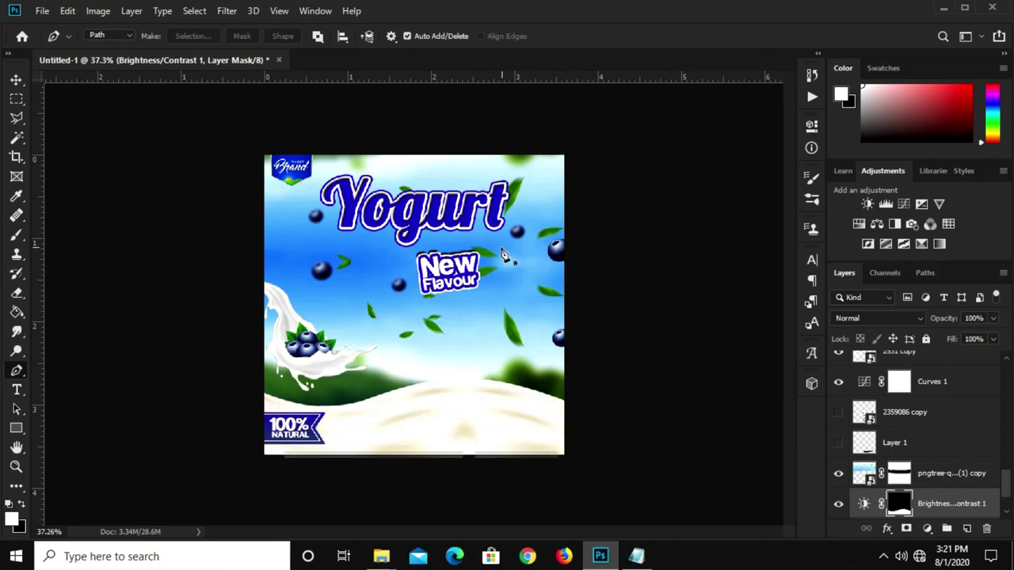
{"action": "key", "text": "v"}
{"action": "left_click", "coordinate": [595, 312]}
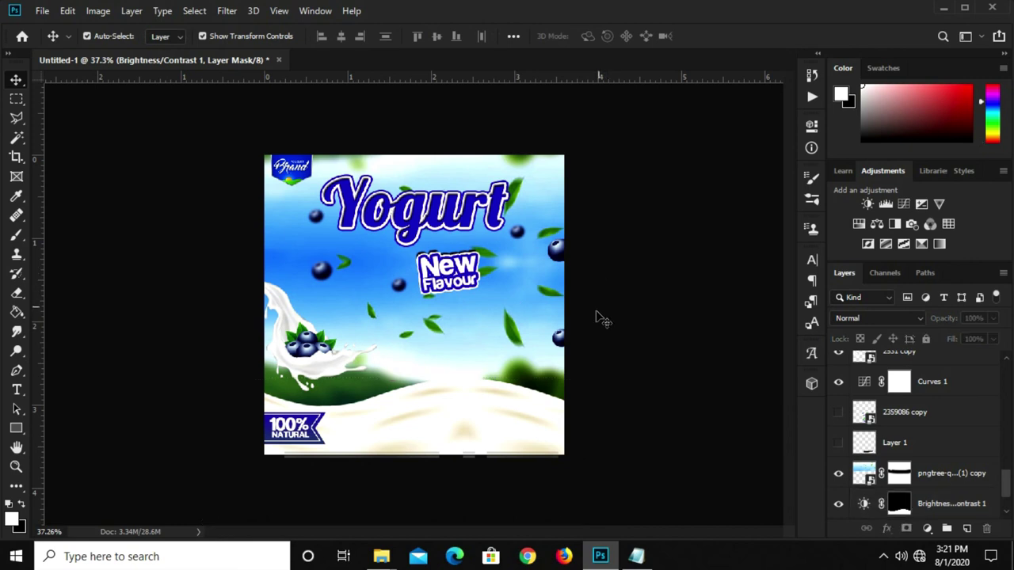
{"action": "key", "text": "ctrl+plus"}
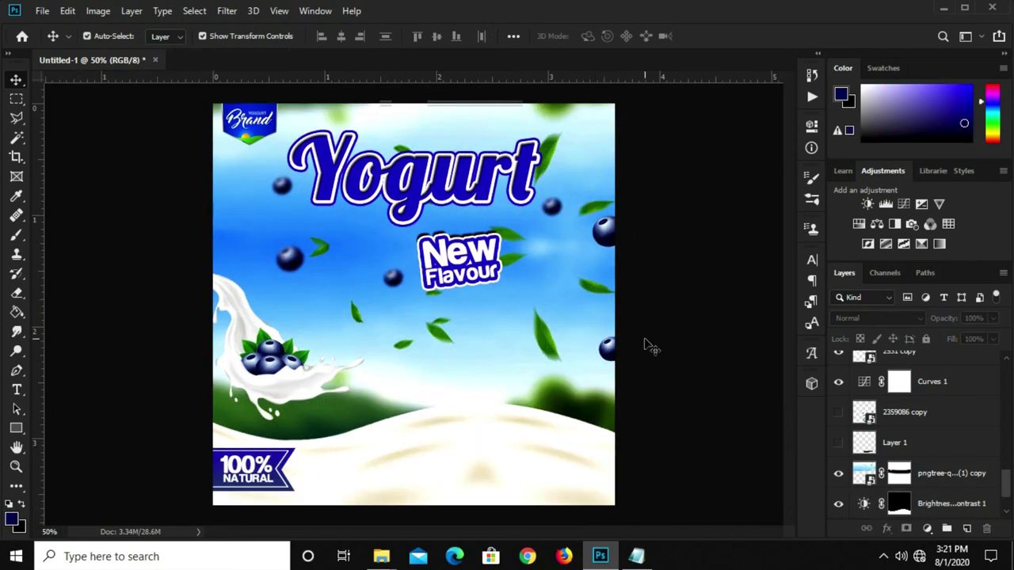
- Turn the 2359086 copy and Layer 1 visibility back on
{"action": "left_click", "coordinate": [838, 413]}
{"action": "left_click", "coordinate": [838, 444]}
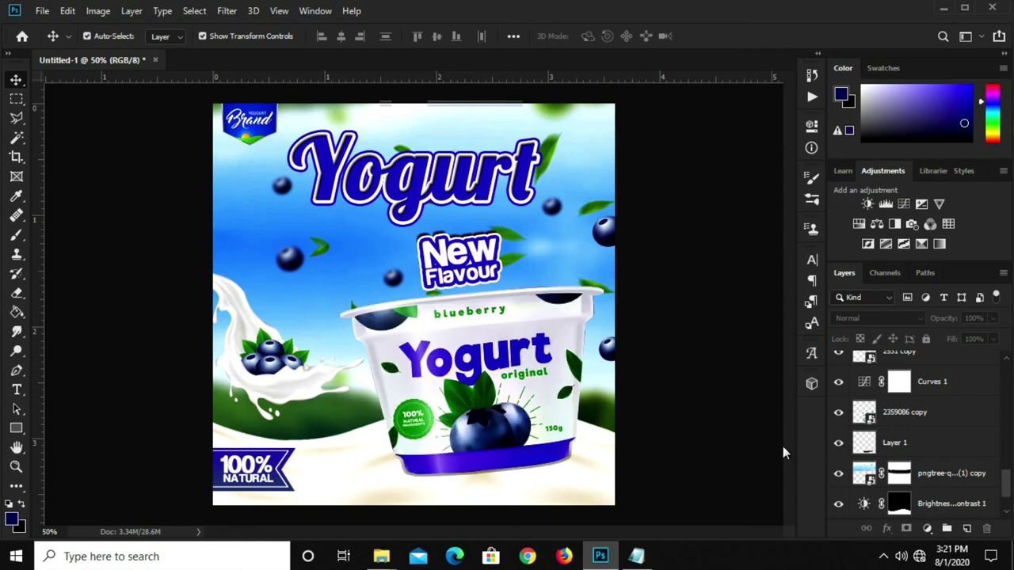